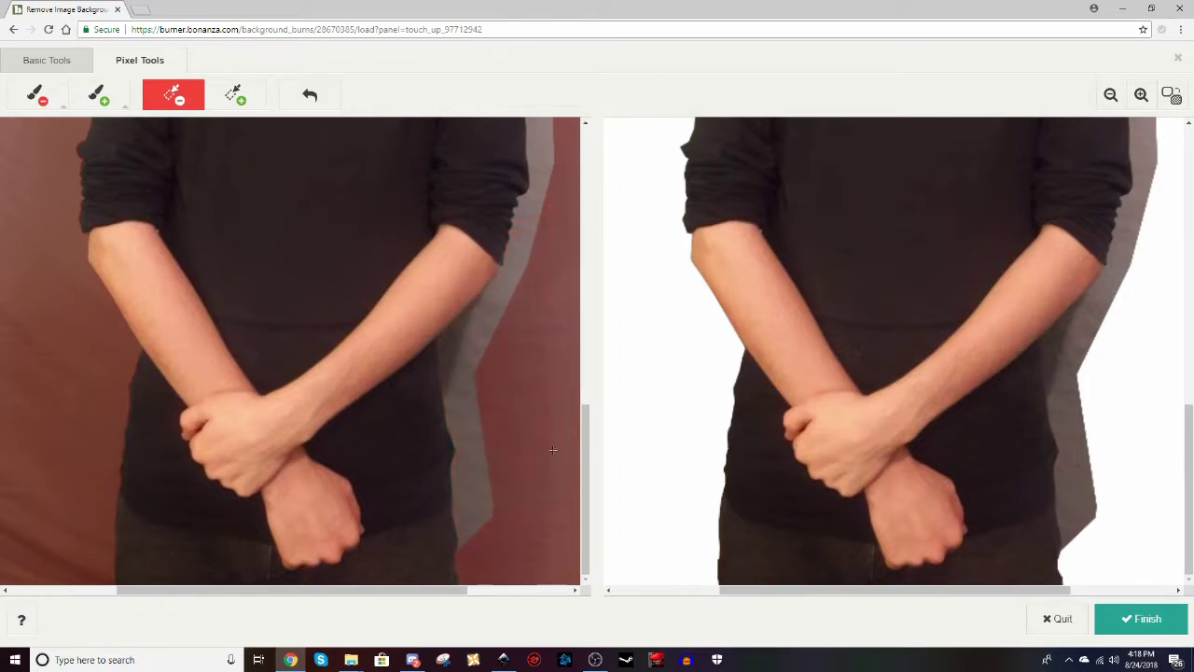
- Erase the leftover background beside the torso and download the finished cutout as a PNG with transparent background
drag(588, 448, 570, 363)
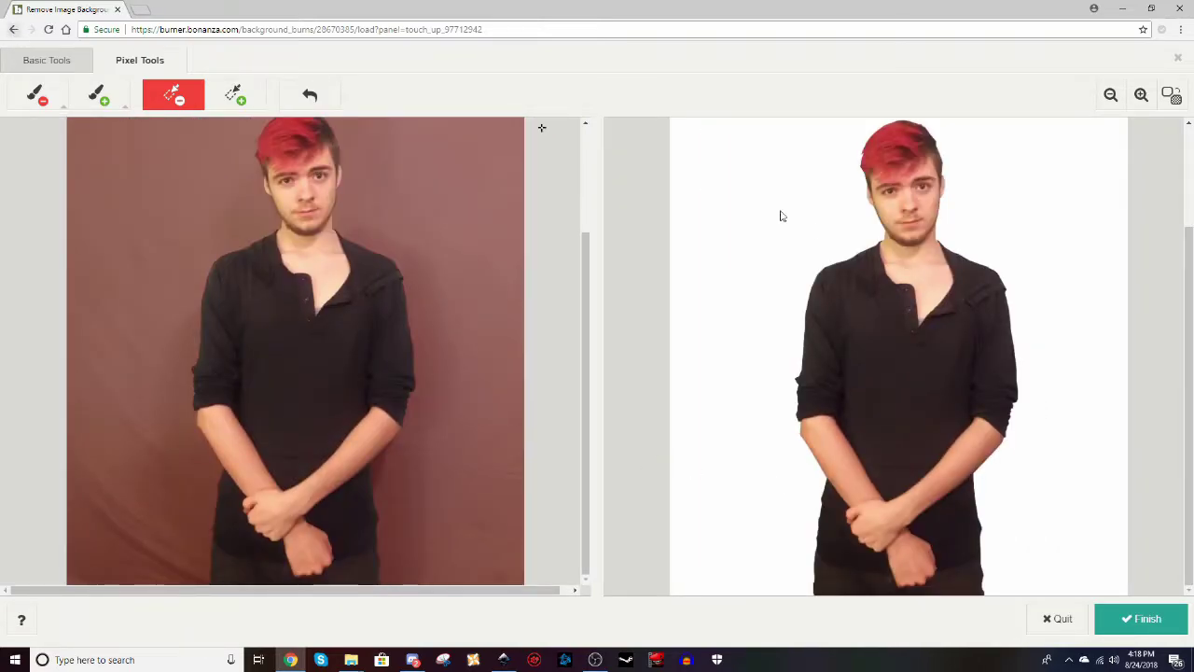
click(1137, 619)
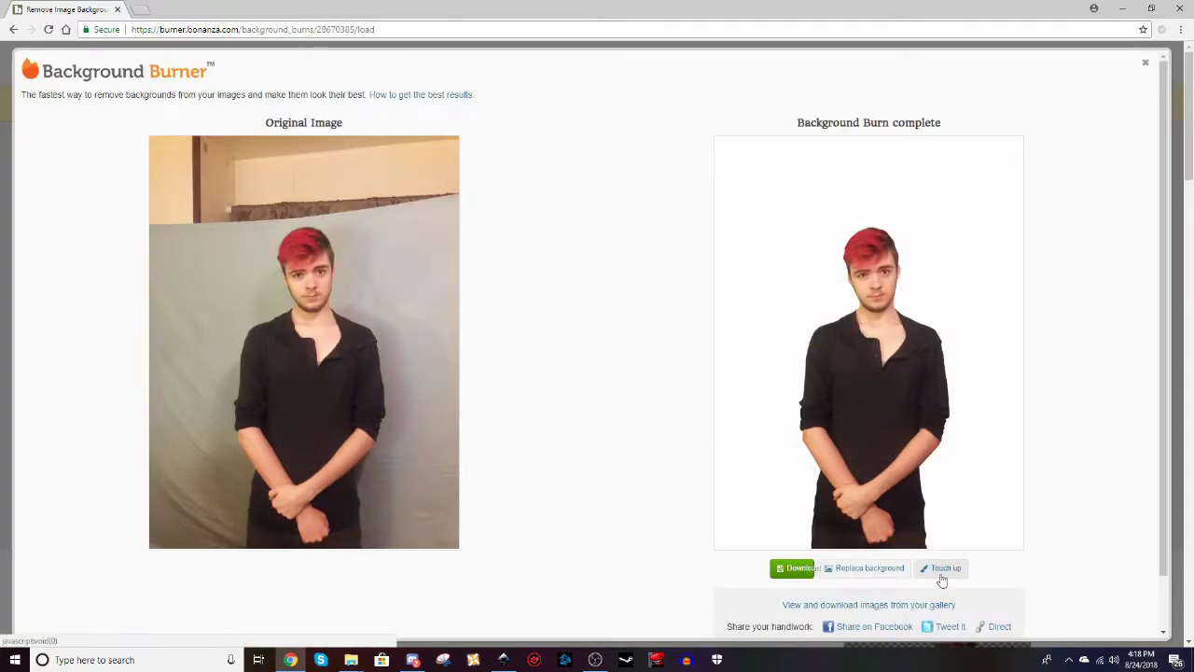
mouse_move(791, 563)
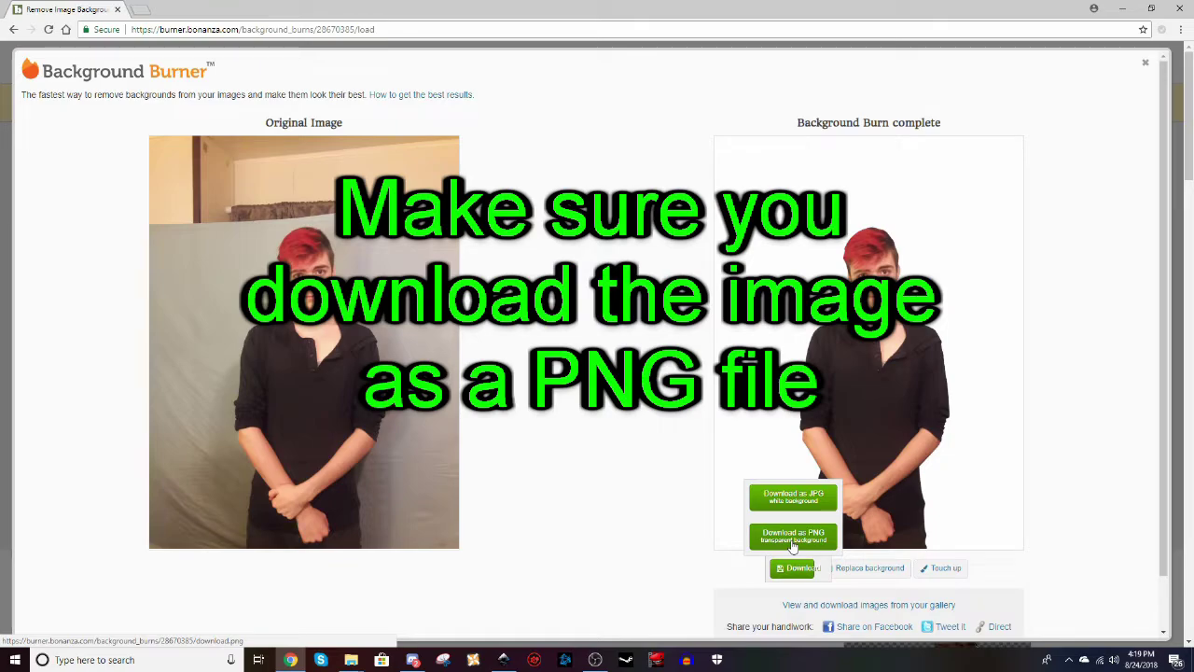
click(793, 538)
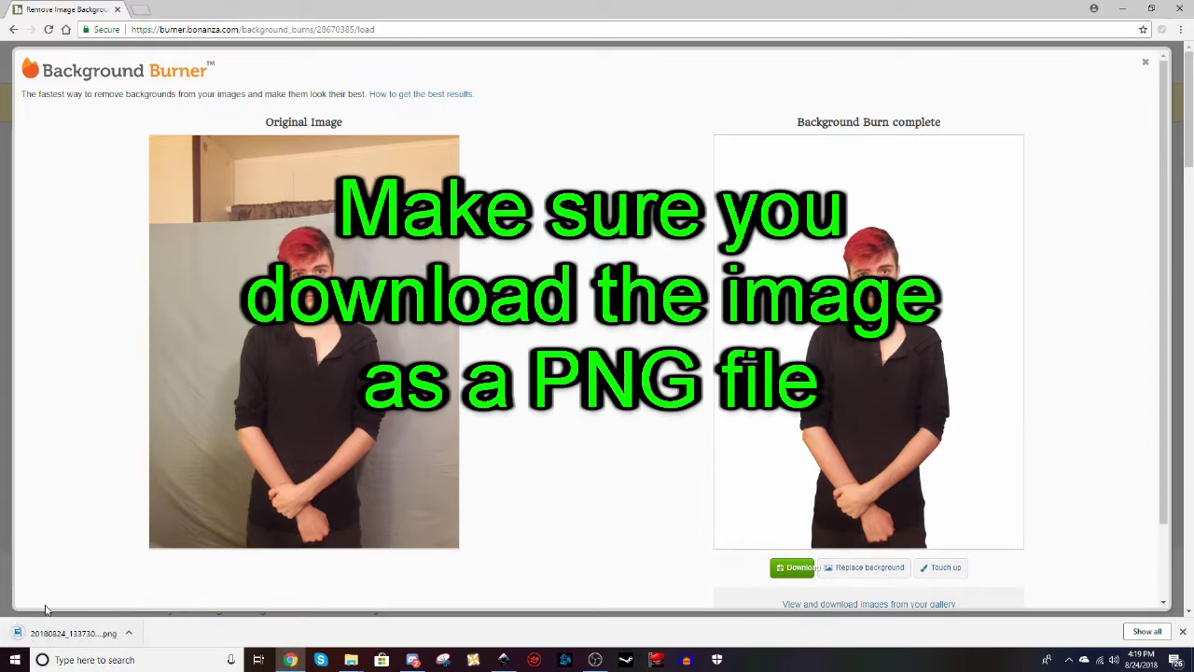
- Locate the downloaded cutout PNG, switch to Inkscape and paste the photo into the new document beside the page
click(130, 633)
click(164, 590)
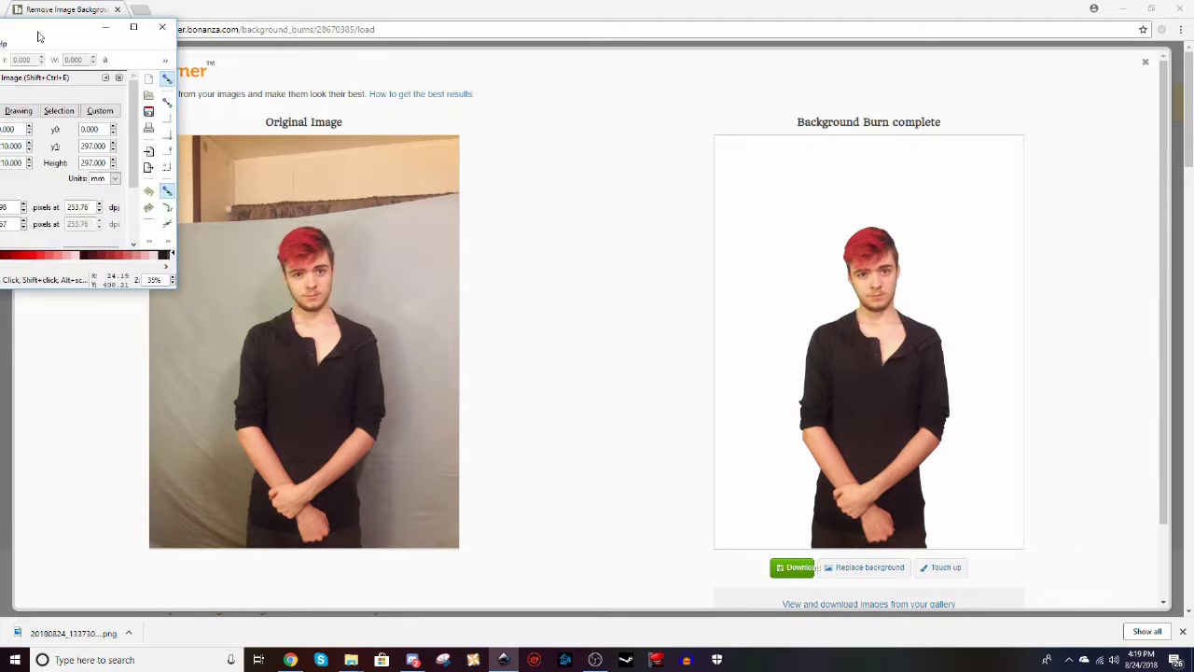
click(835, 110)
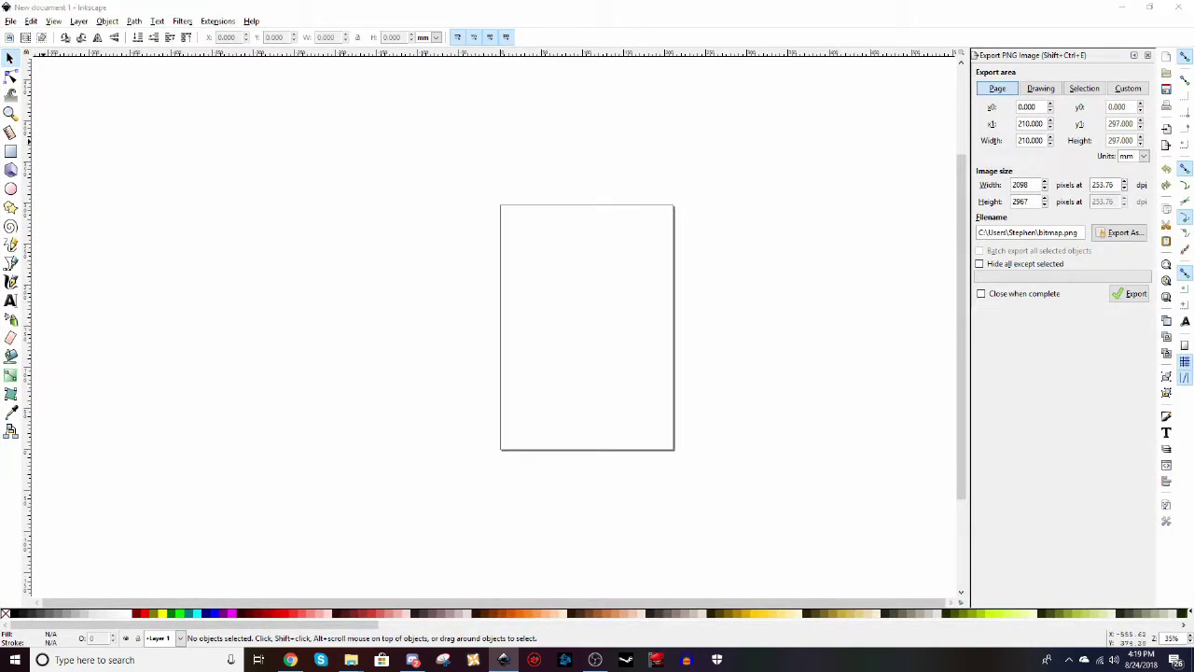
key(ctrl+v)
drag(170, 241, 366, 296)
- Draw a rectangle about 294 × 356 mm covering the page and fill it bright green
click(12, 152)
drag(461, 169, 703, 463)
click(11, 58)
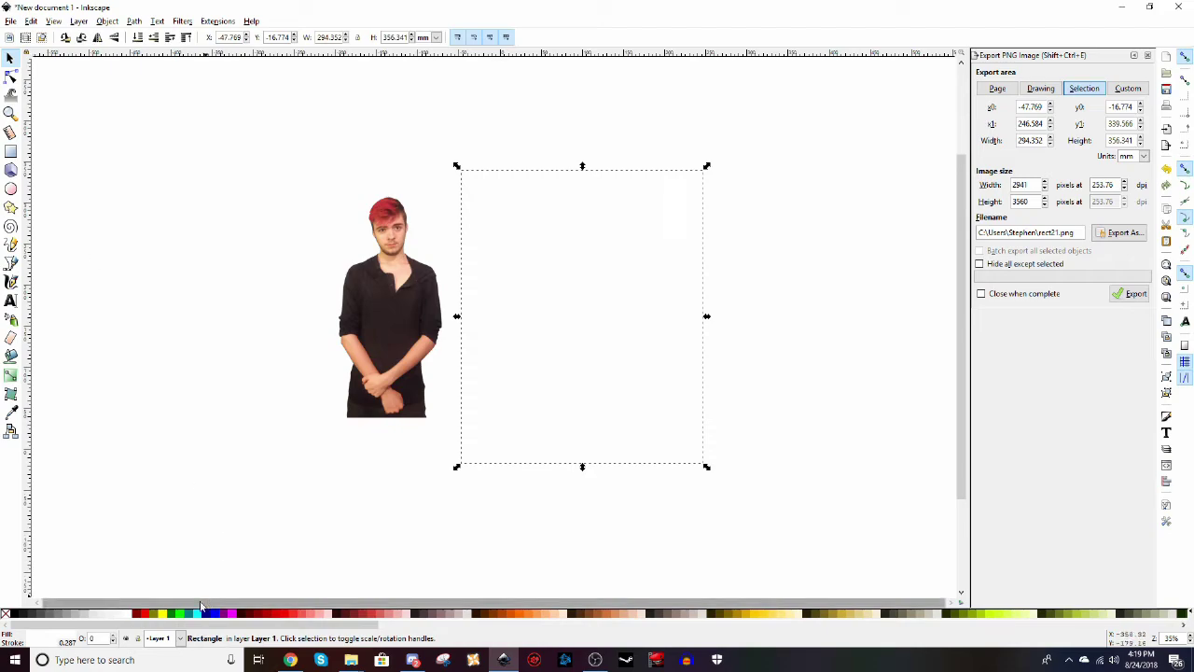
click(184, 614)
- Raise the cutout photo to the front, set it well left of the page, and delete the green rectangle
drag(371, 318, 299, 331)
click(185, 38)
click(485, 327)
click(320, 334)
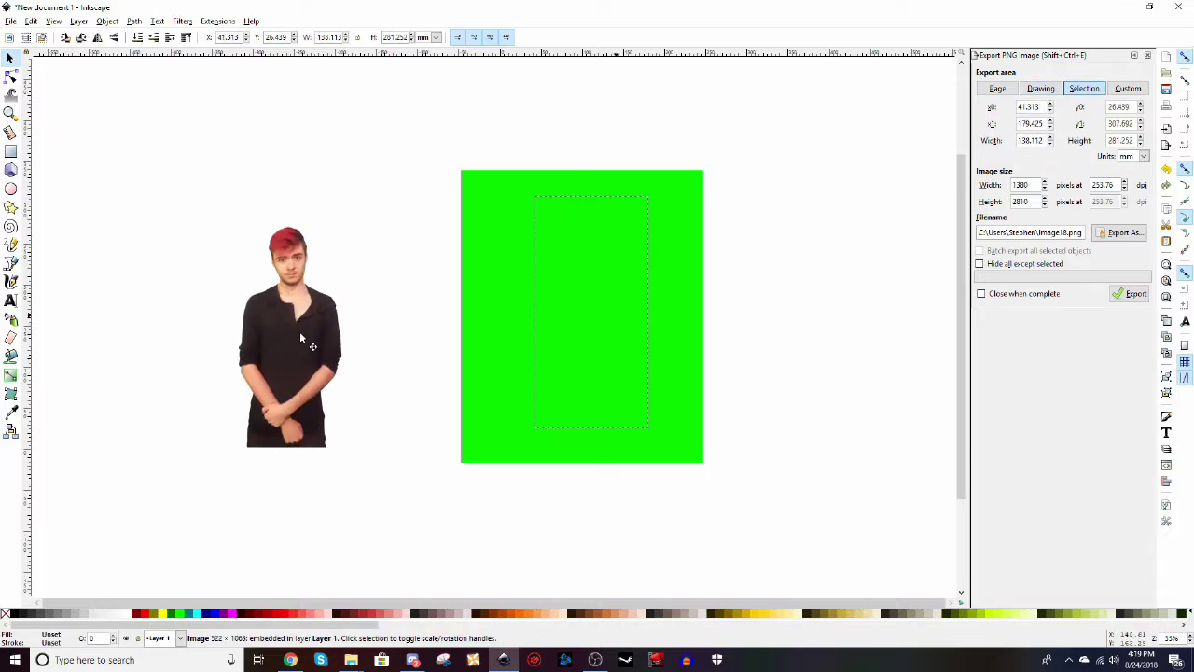
click(640, 303)
key(Delete)
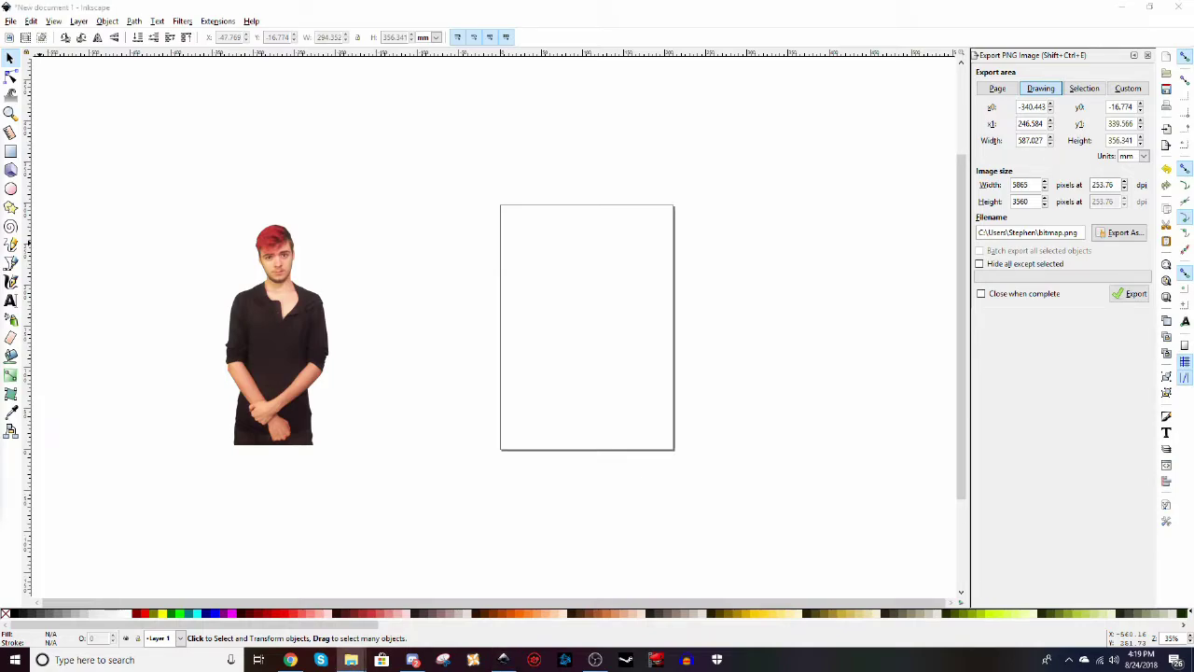
- Paste the 929 × 535 logo overlay image and position it across the middle of the page
key(ctrl+v)
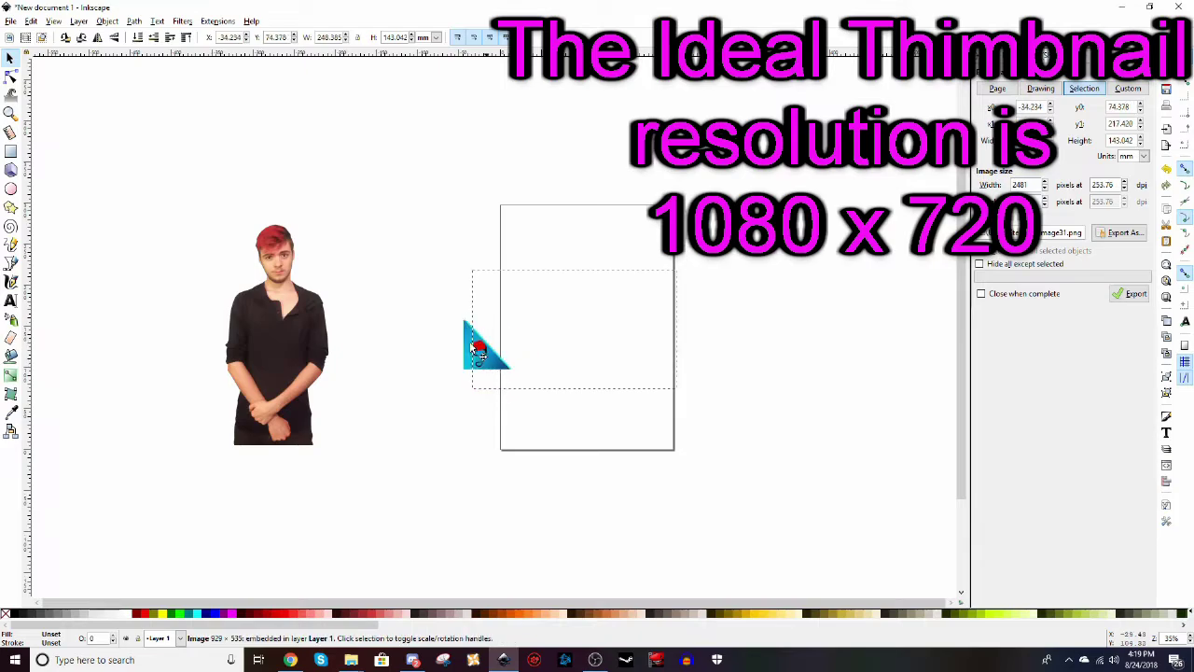
drag(497, 358, 501, 359)
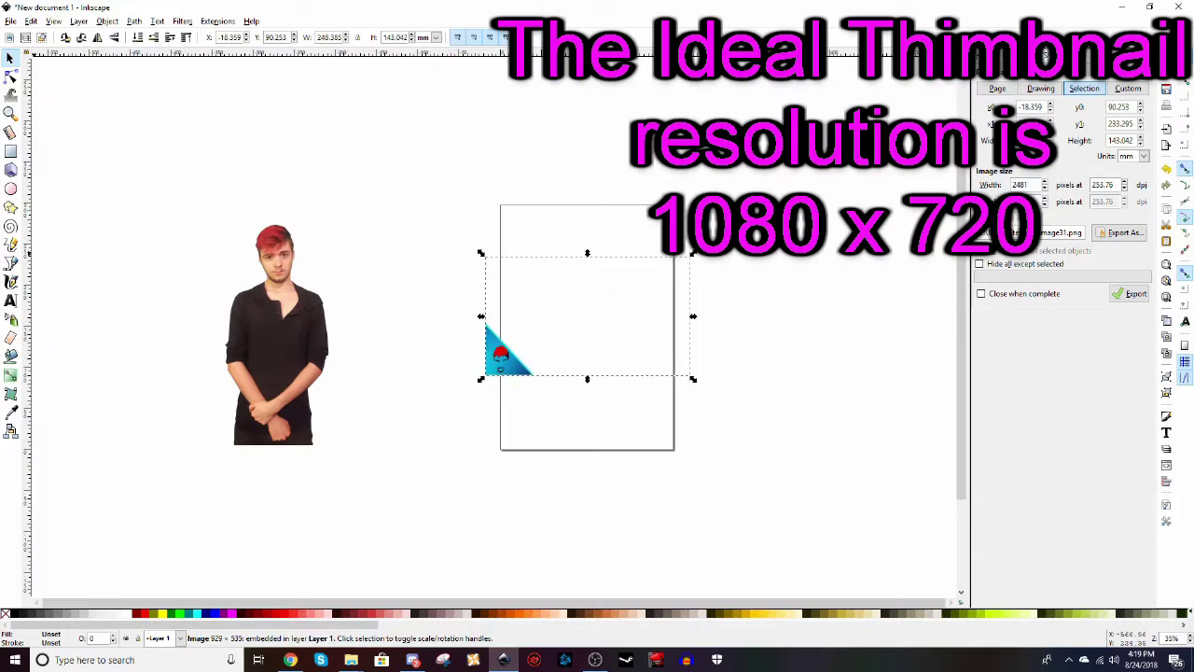
- Show the page border on top of the drawing and resize the page to the selected logo overlay
click(16, 20)
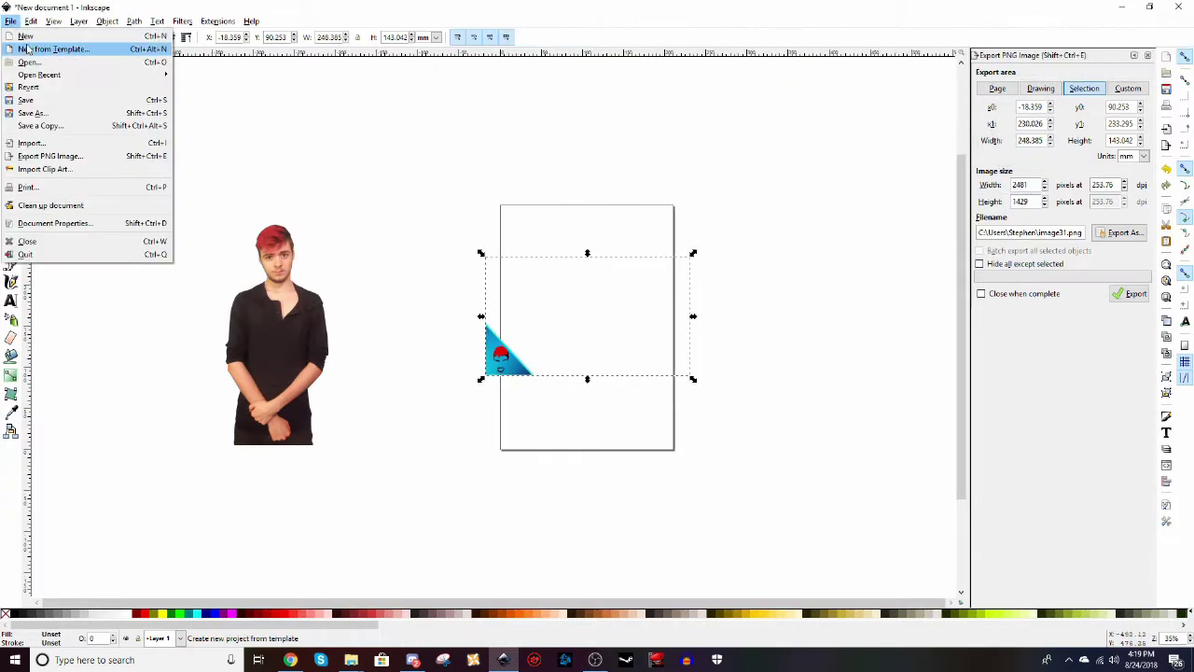
click(58, 223)
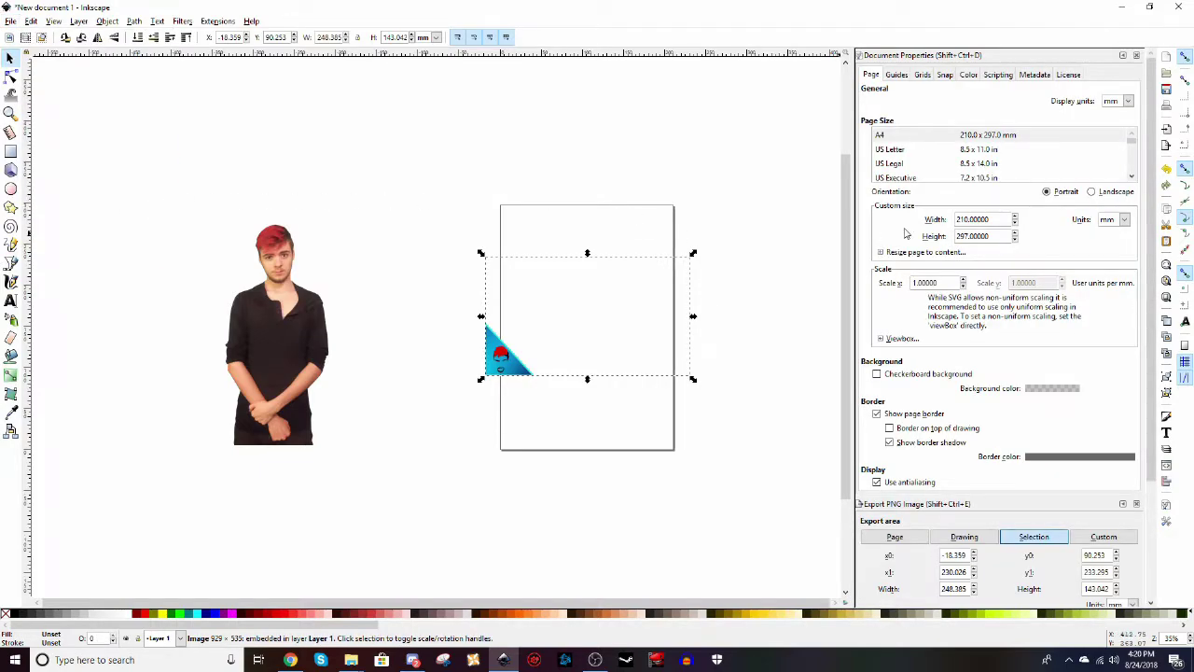
click(890, 429)
click(882, 252)
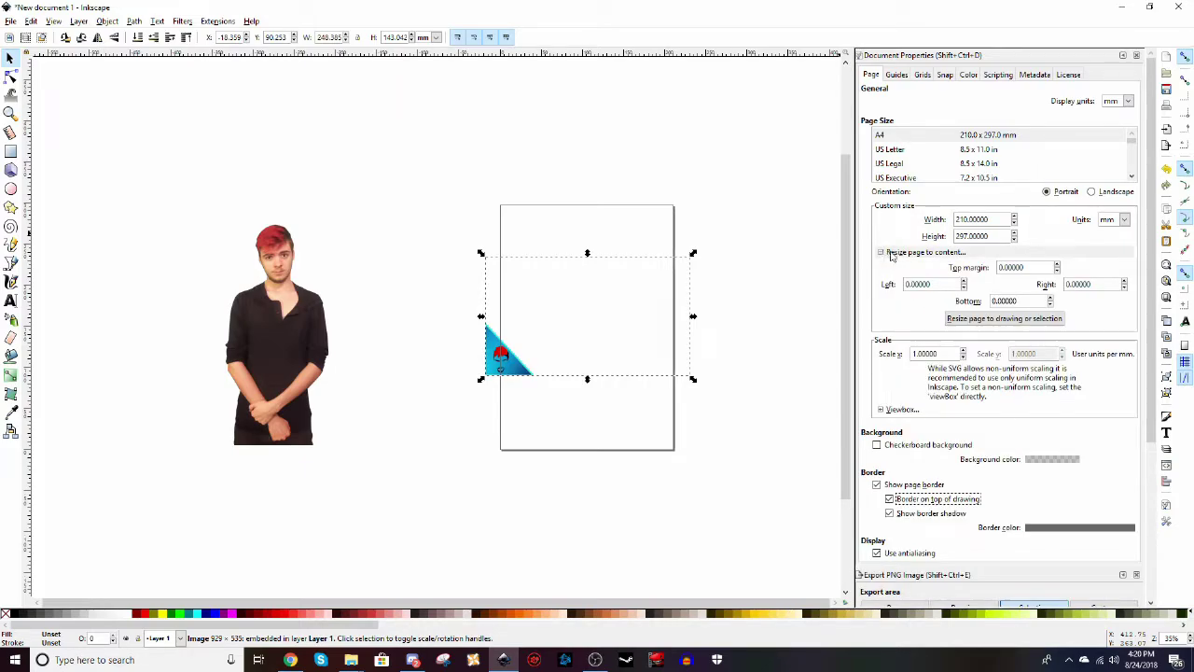
click(1012, 318)
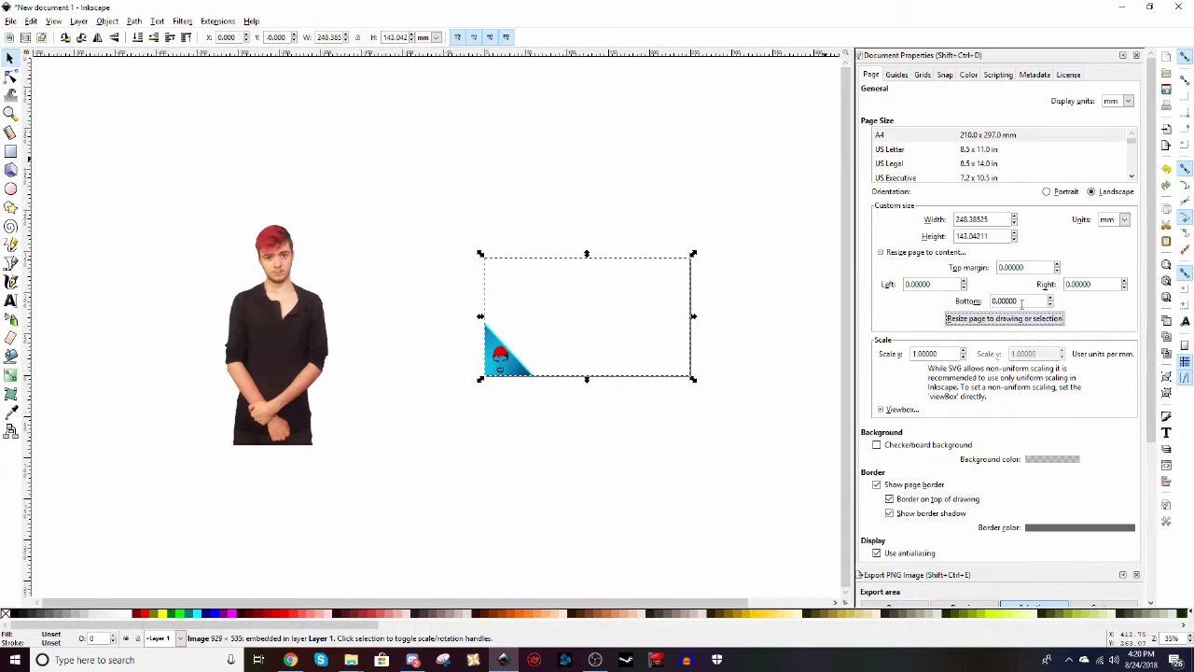
click(770, 327)
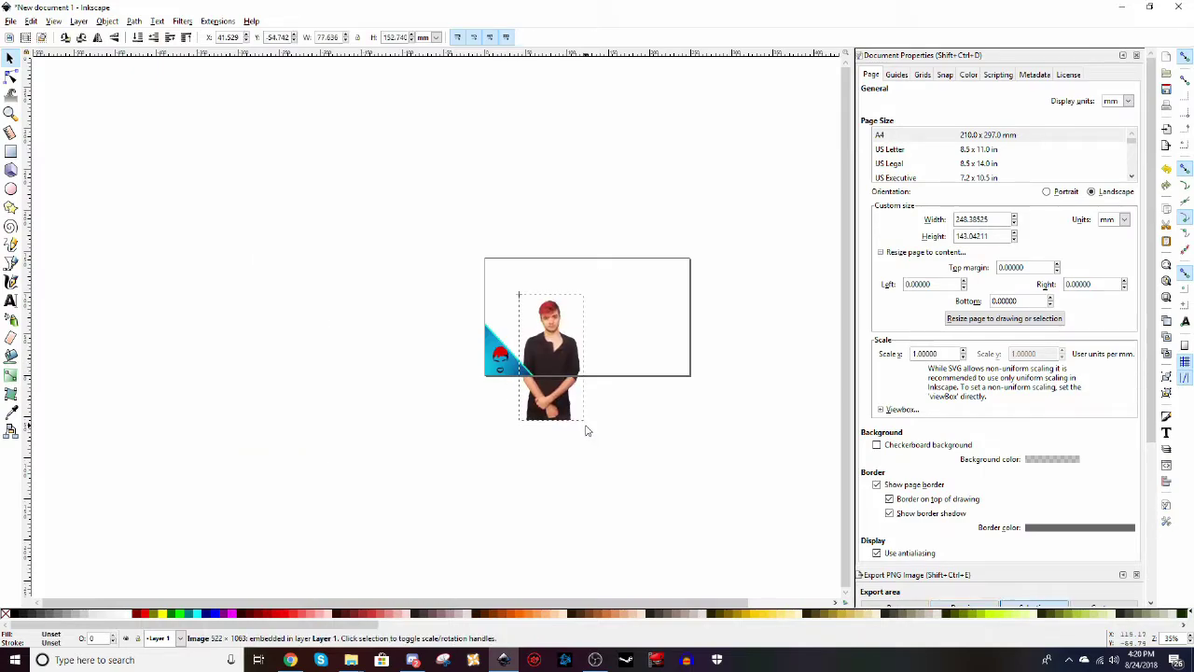
- Move the cutout photo onto the right half of the page and scale it to about 93 mm wide
drag(586, 427, 551, 369)
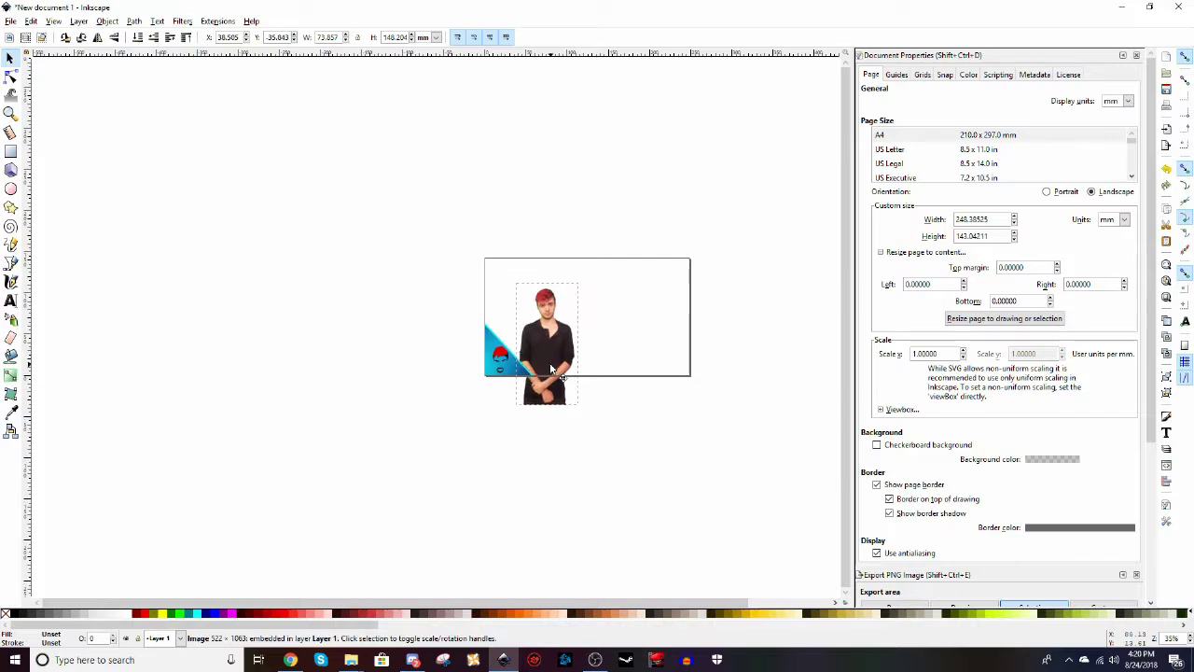
drag(587, 280, 602, 251)
drag(562, 317, 641, 319)
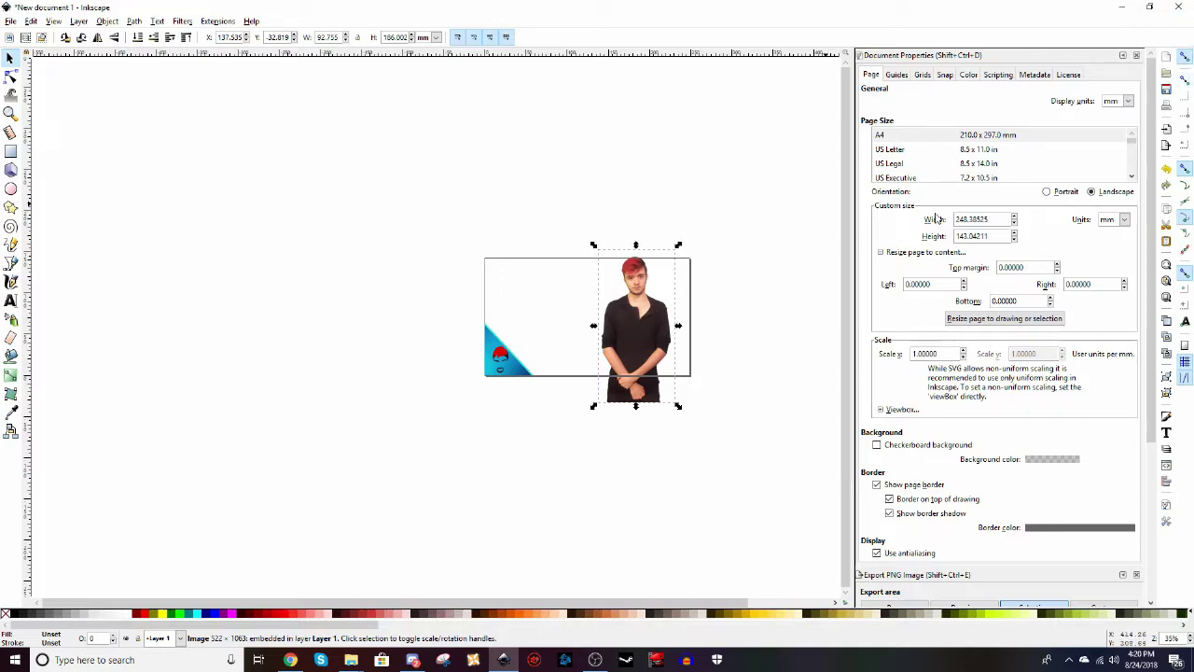
mouse_move(647, 319)
mouse_down()
mouse_move(671, 306)
mouse_move(665, 322)
mouse_move(640, 311)
mouse_up()
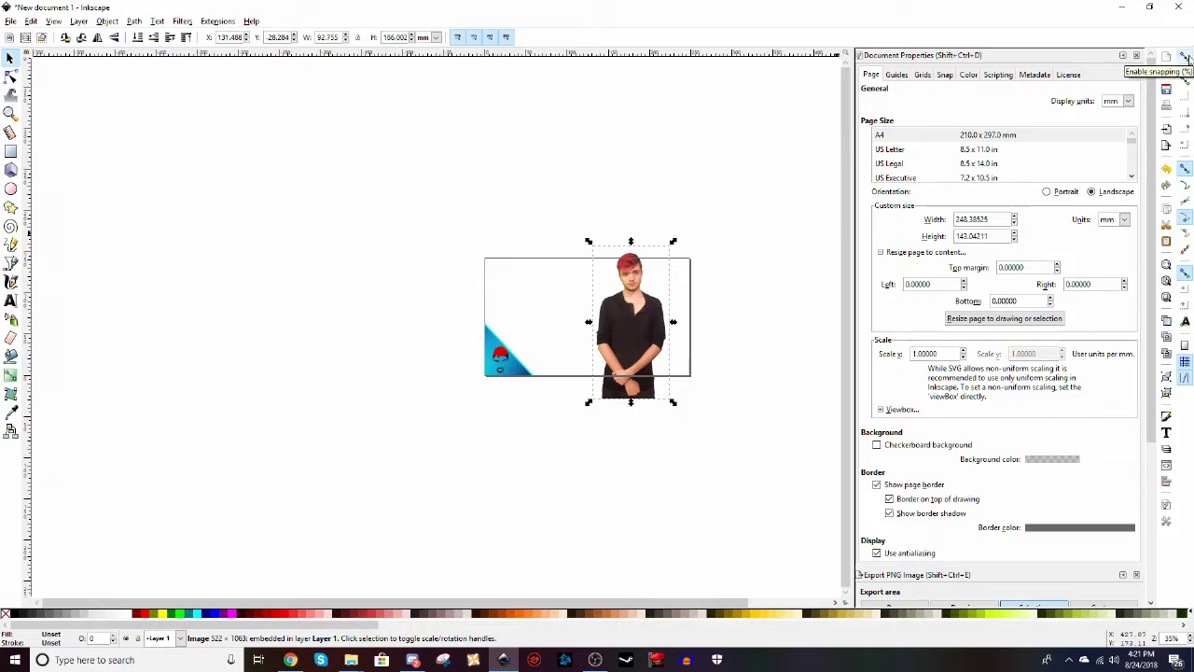
- Turn off snapping, enlarge the cutout photo to about 96 mm wide and reposition it near the page's right edge
click(1186, 57)
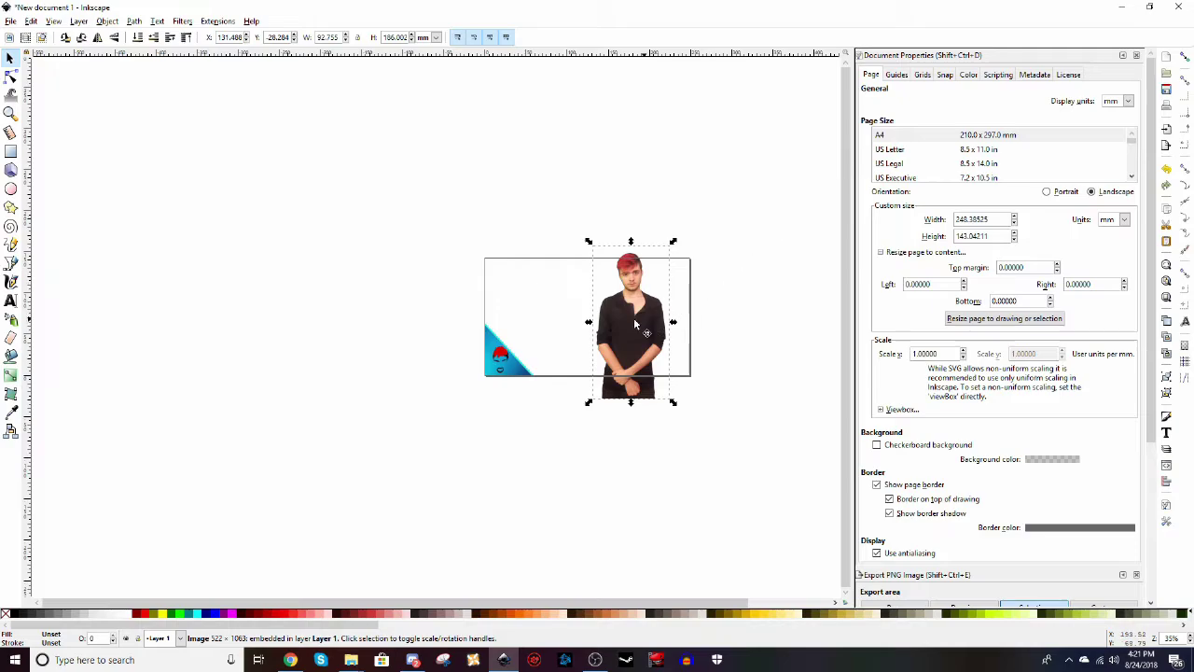
drag(634, 324, 598, 348)
drag(630, 426, 633, 428)
drag(602, 346, 647, 330)
click(438, 252)
- Apply the Color Shift filter to the cutout photo with shift 22 and saturation 0.74, using live preview
click(10, 114)
click(644, 305)
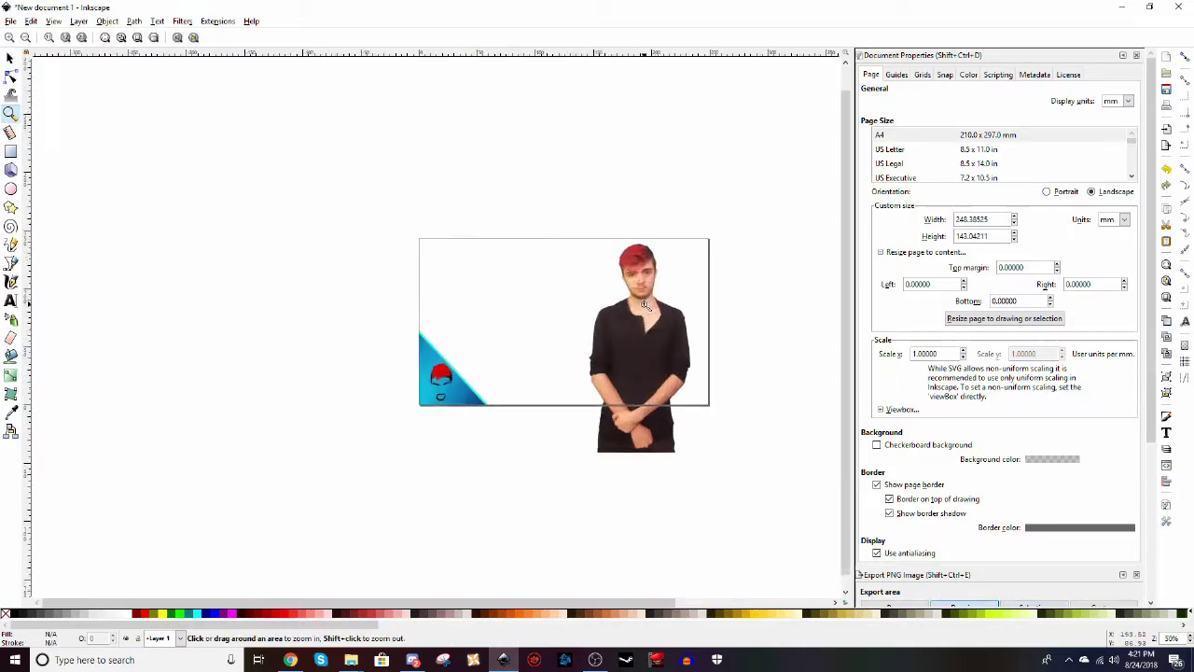
click(644, 305)
click(644, 305)
click(11, 58)
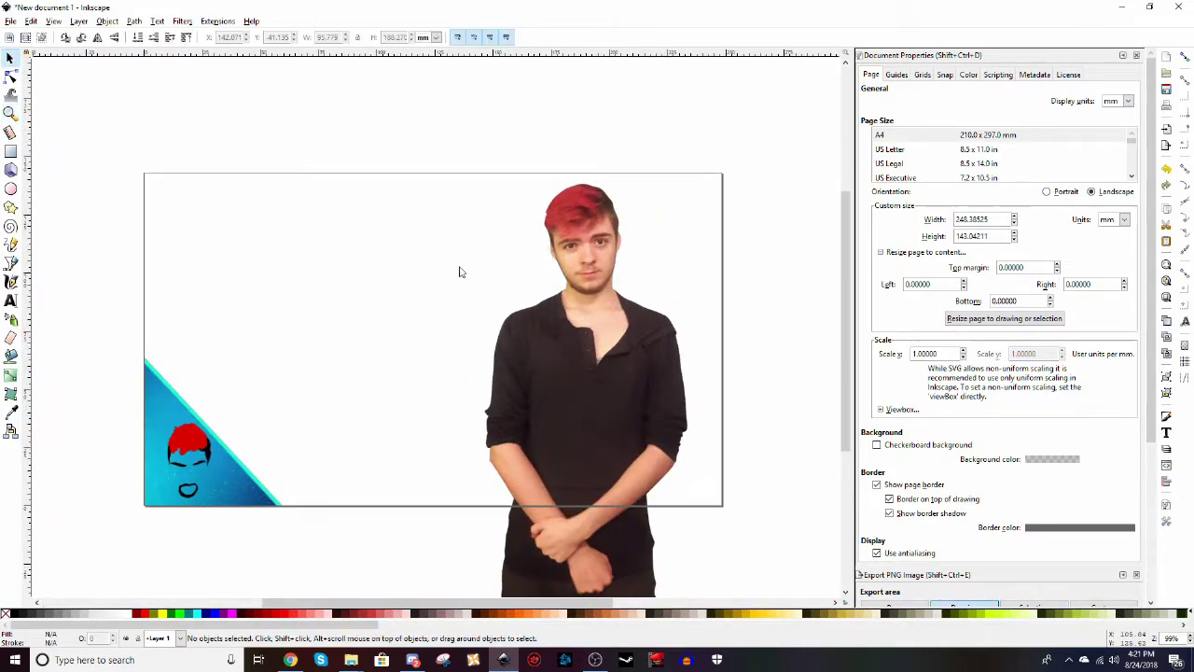
click(524, 317)
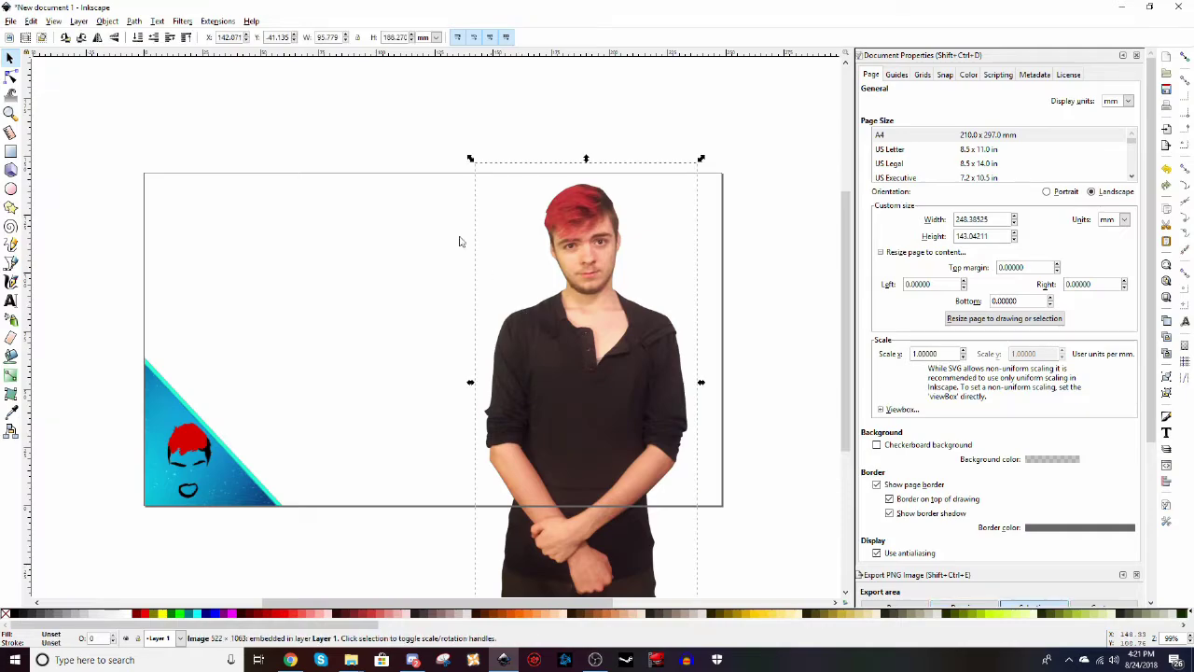
click(182, 20)
mouse_move(205, 74)
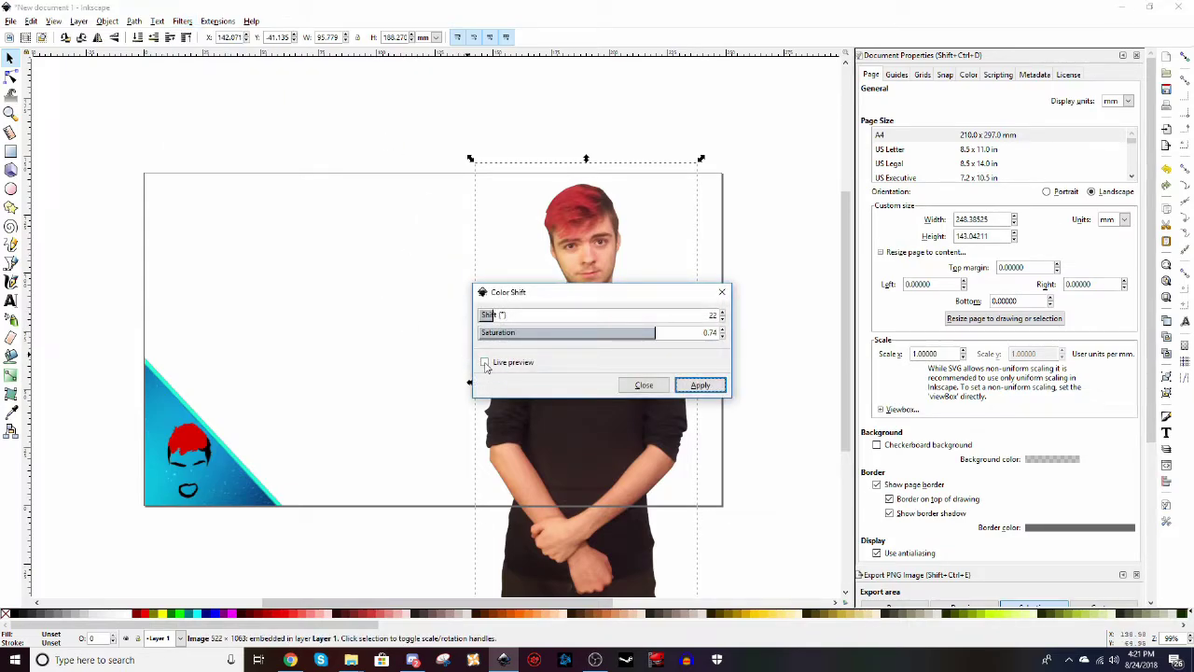
click(485, 363)
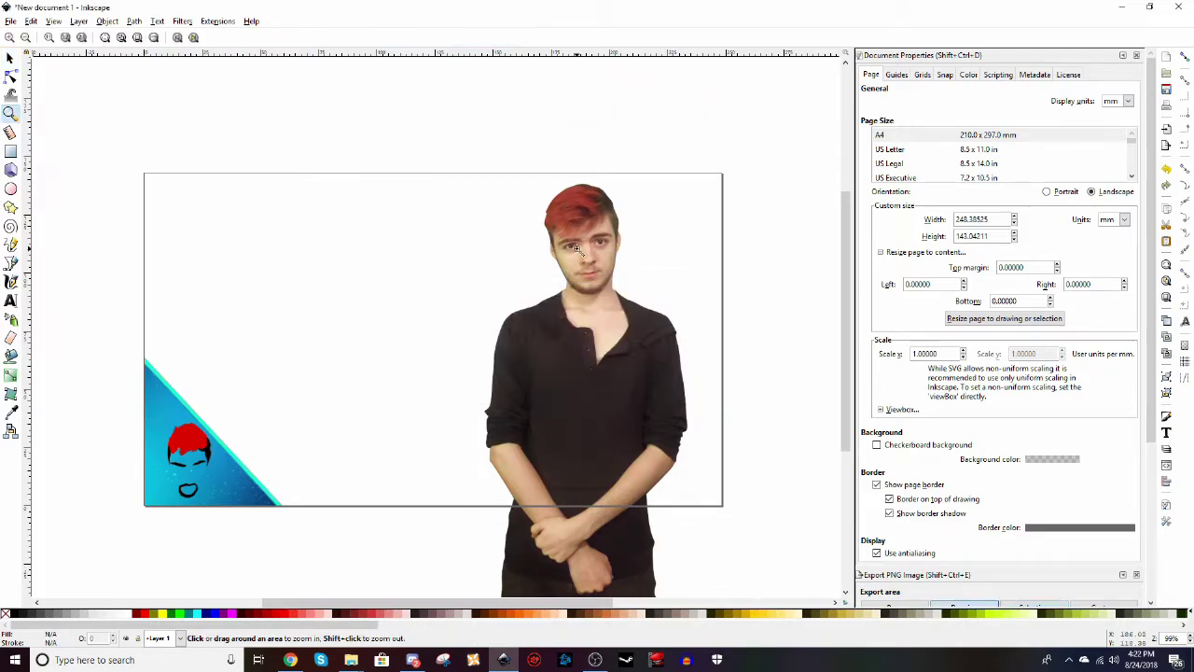
- Begin a Bezier outline of the red hair at the crown, tracing its right edge down to the forehead with straight segments
click(580, 250)
click(578, 249)
scroll(569, 246, right, 2)
click(569, 246)
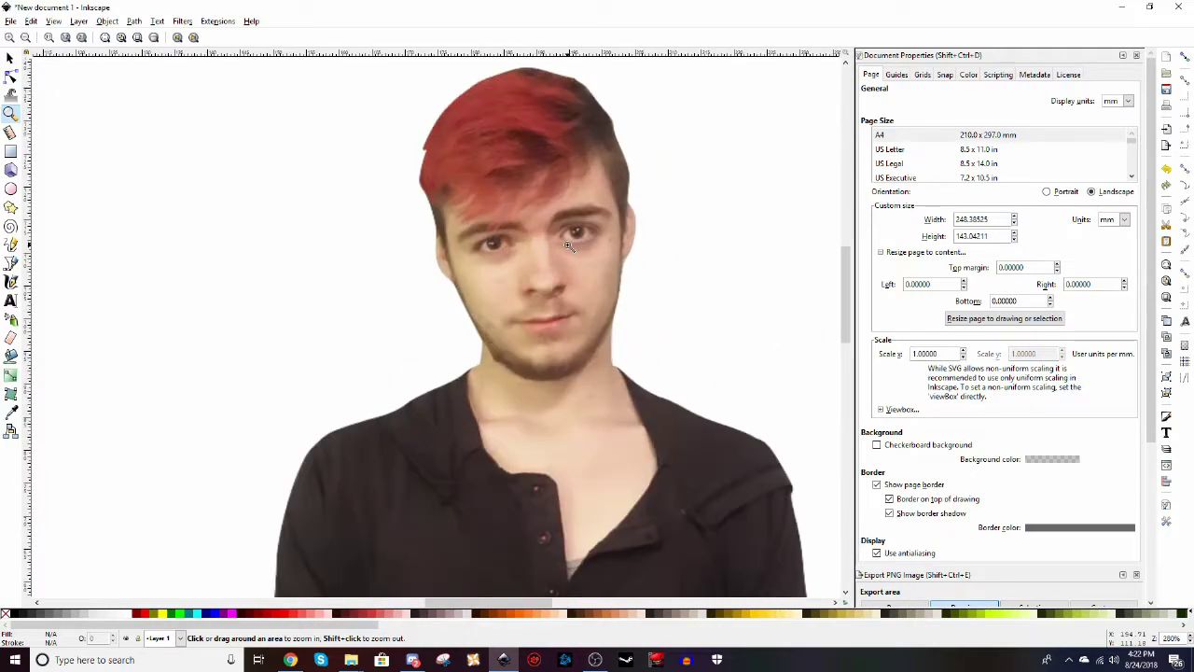
click(11, 262)
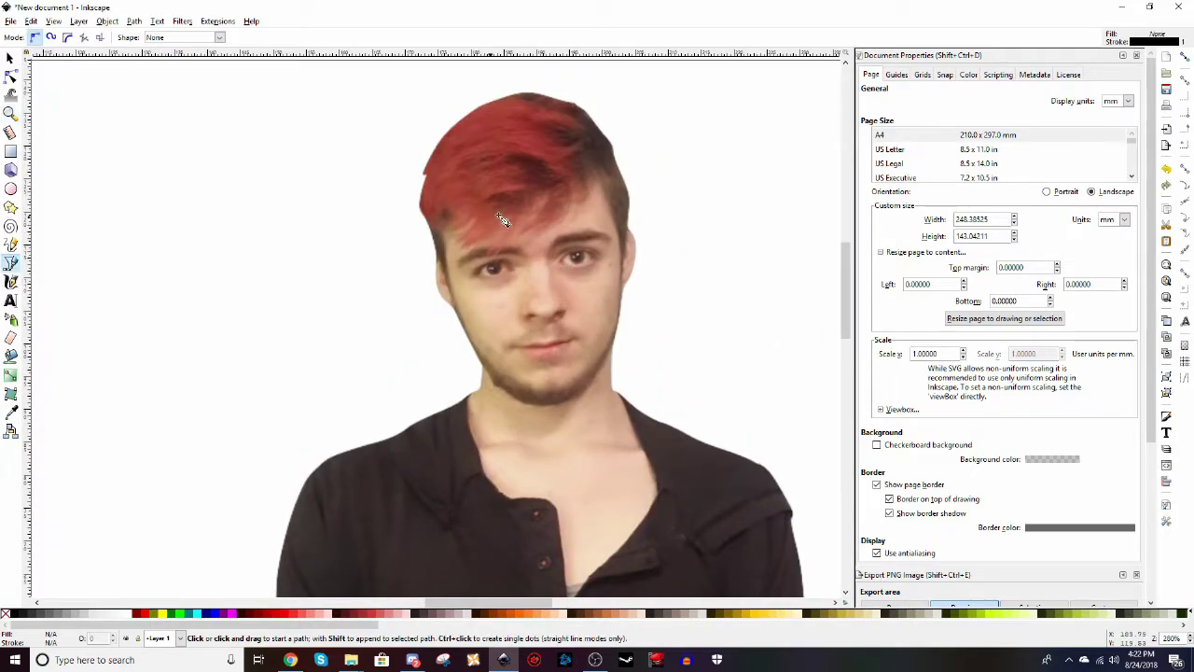
click(582, 112)
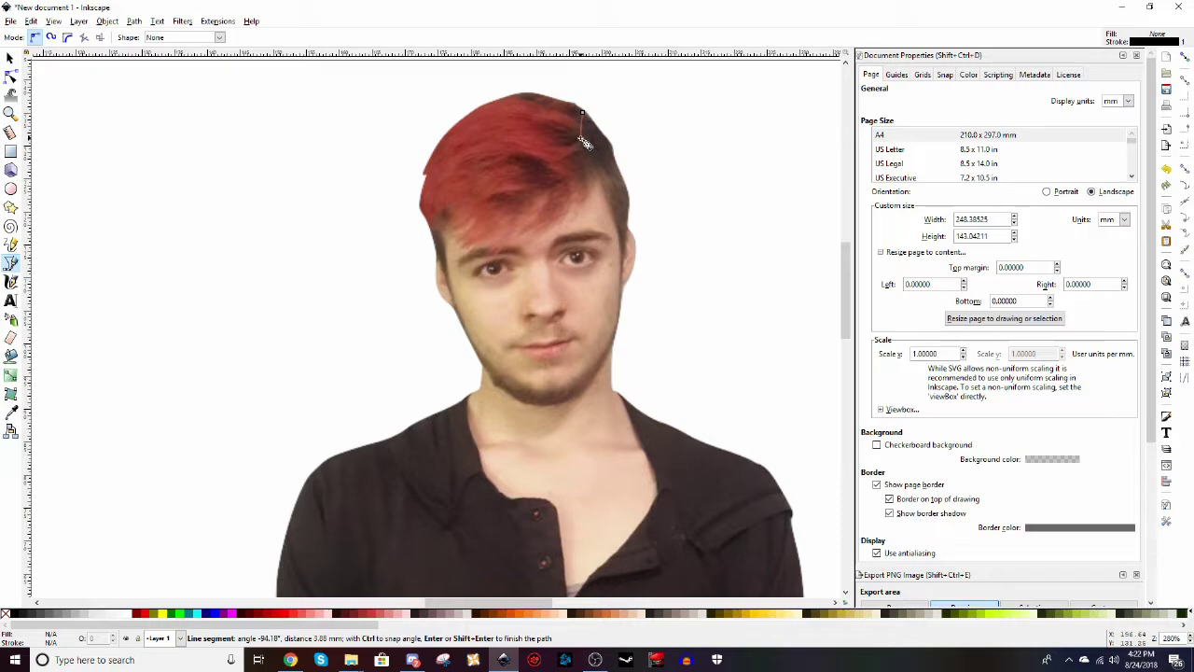
click(581, 133)
click(575, 136)
click(580, 142)
click(577, 155)
click(583, 168)
click(588, 188)
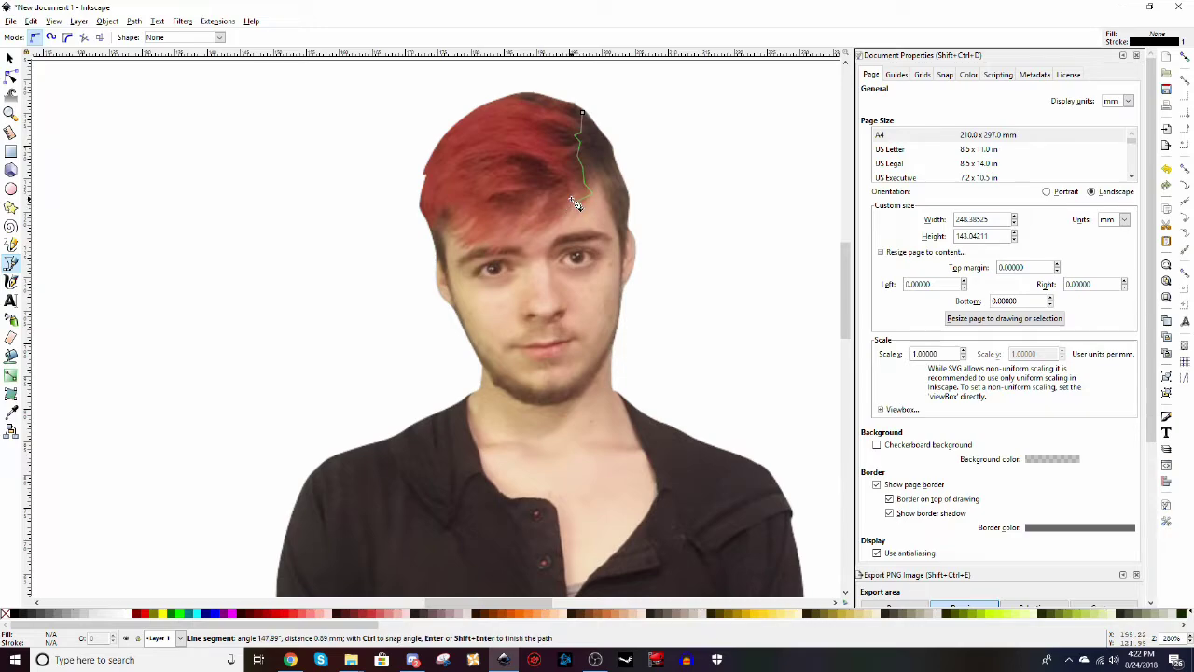
click(578, 199)
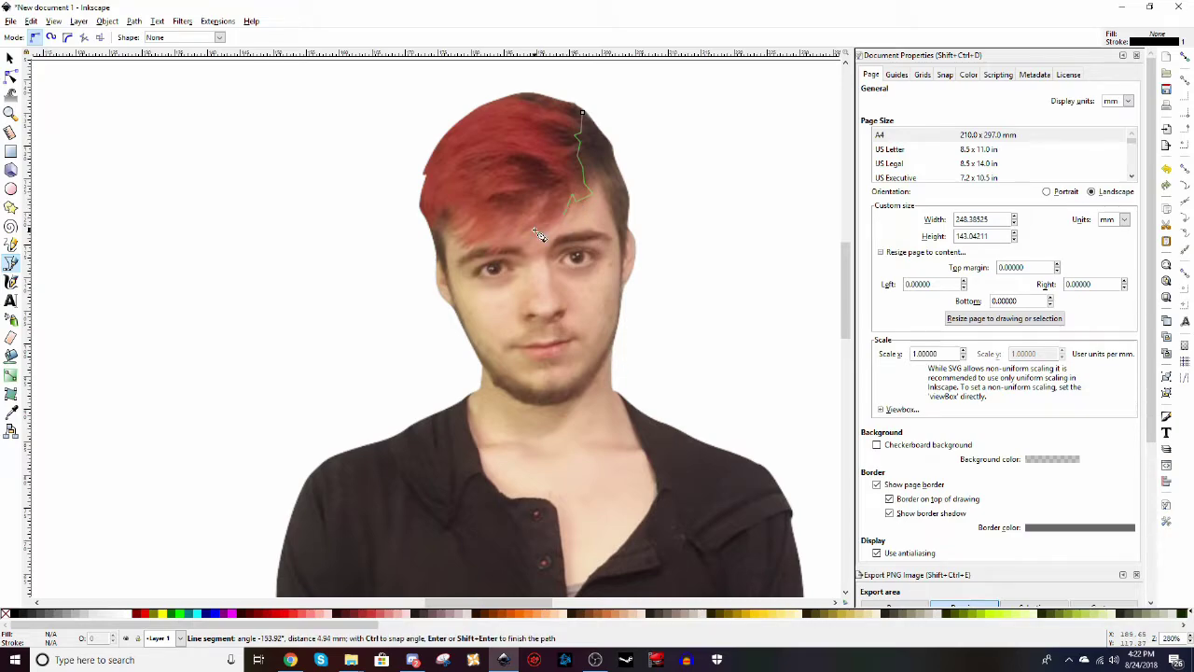
- Continue the hair outline along the jagged fringe strands across the forehead to the left temple
click(523, 226)
click(537, 211)
click(544, 194)
click(535, 214)
click(524, 232)
click(490, 255)
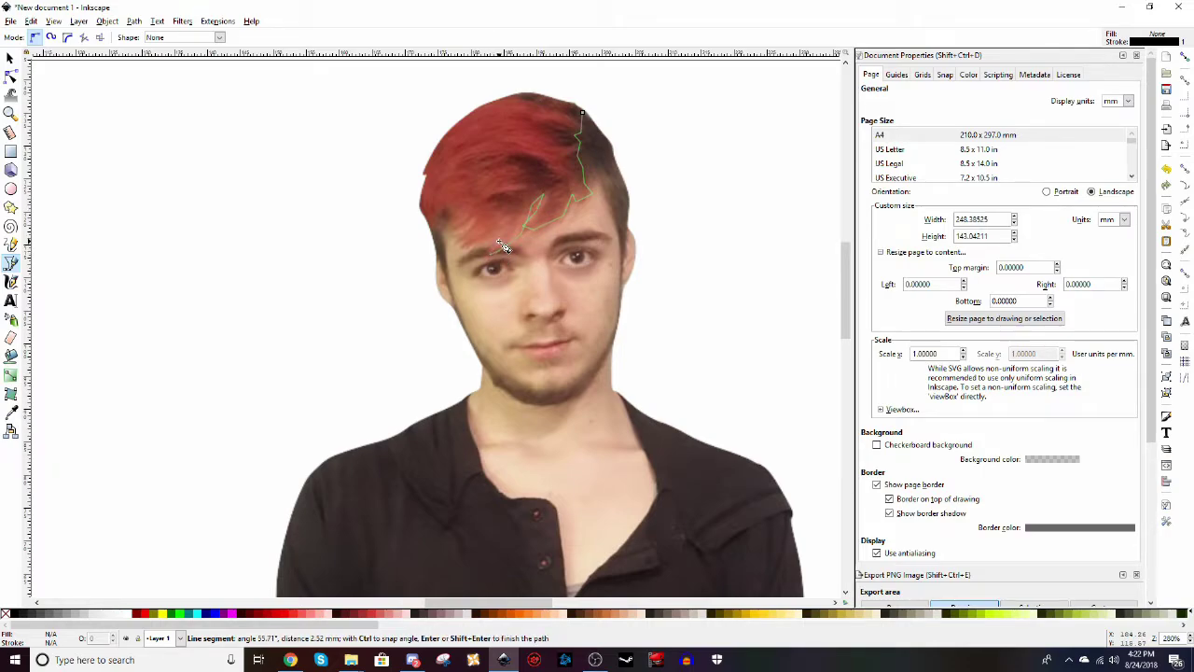
click(505, 224)
click(459, 246)
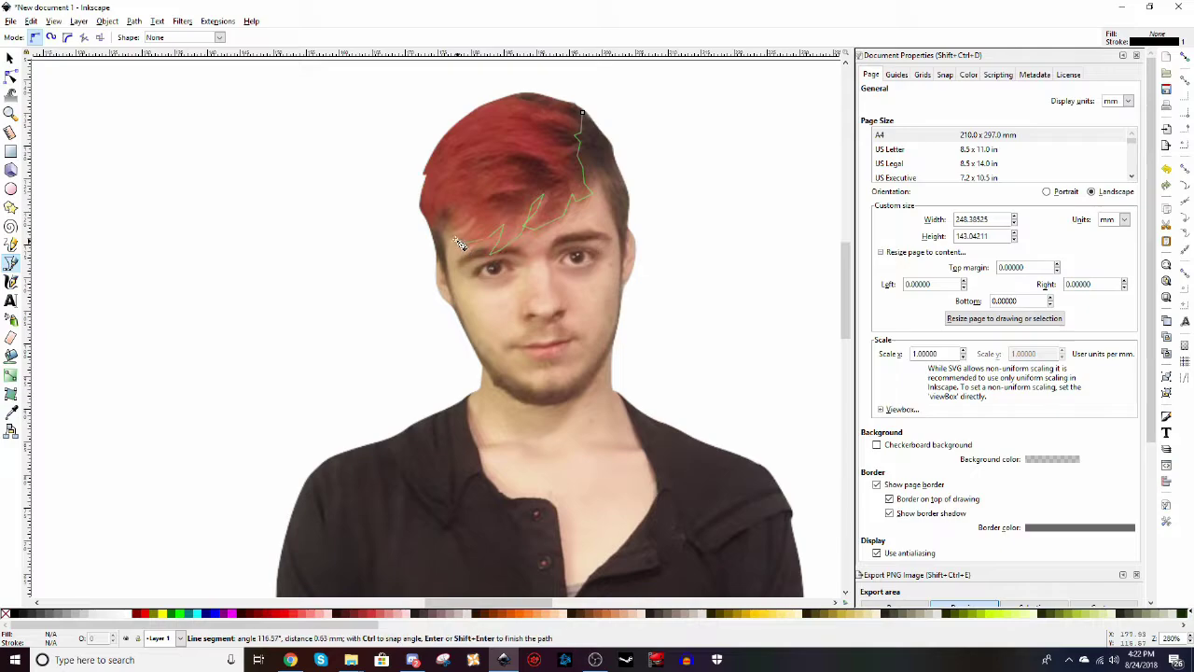
click(483, 218)
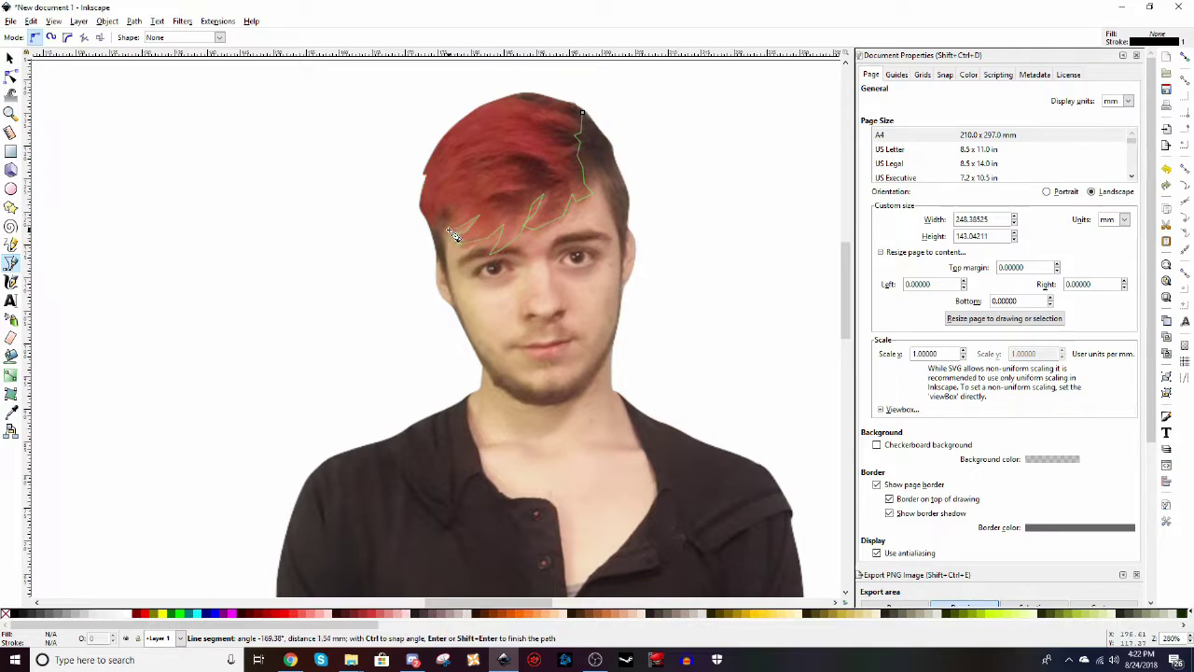
click(461, 214)
click(422, 217)
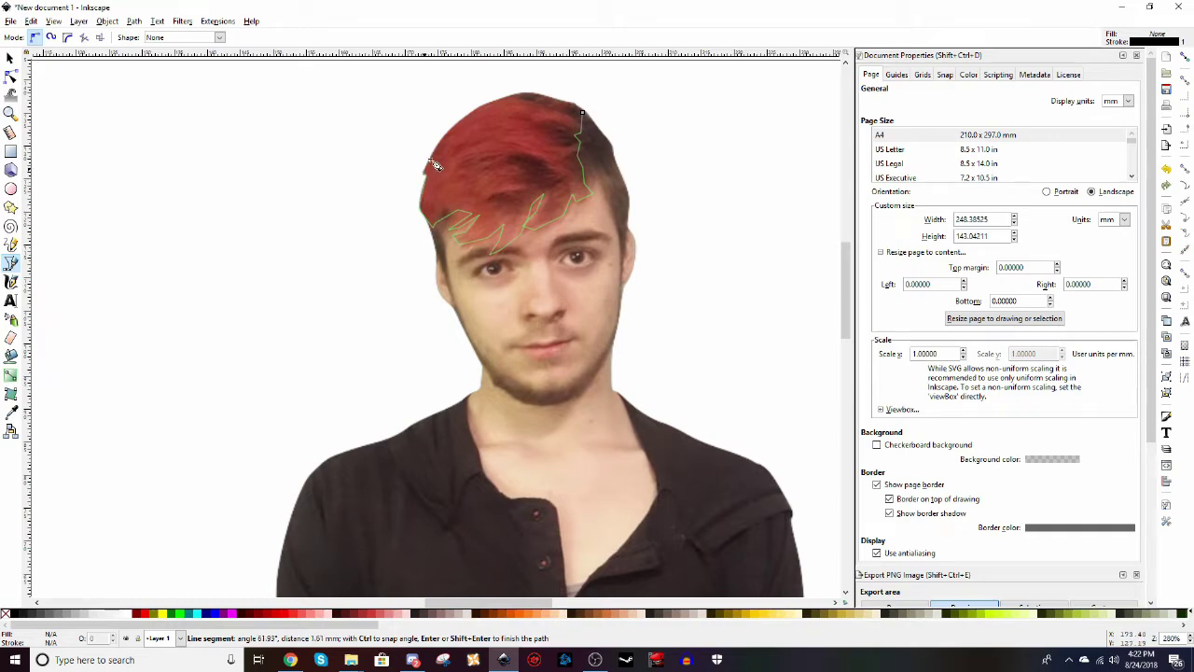
- Trace the outer hair contour up the left side and over the crown, closing the outline at its starting point
click(445, 142)
click(478, 114)
click(526, 91)
click(561, 101)
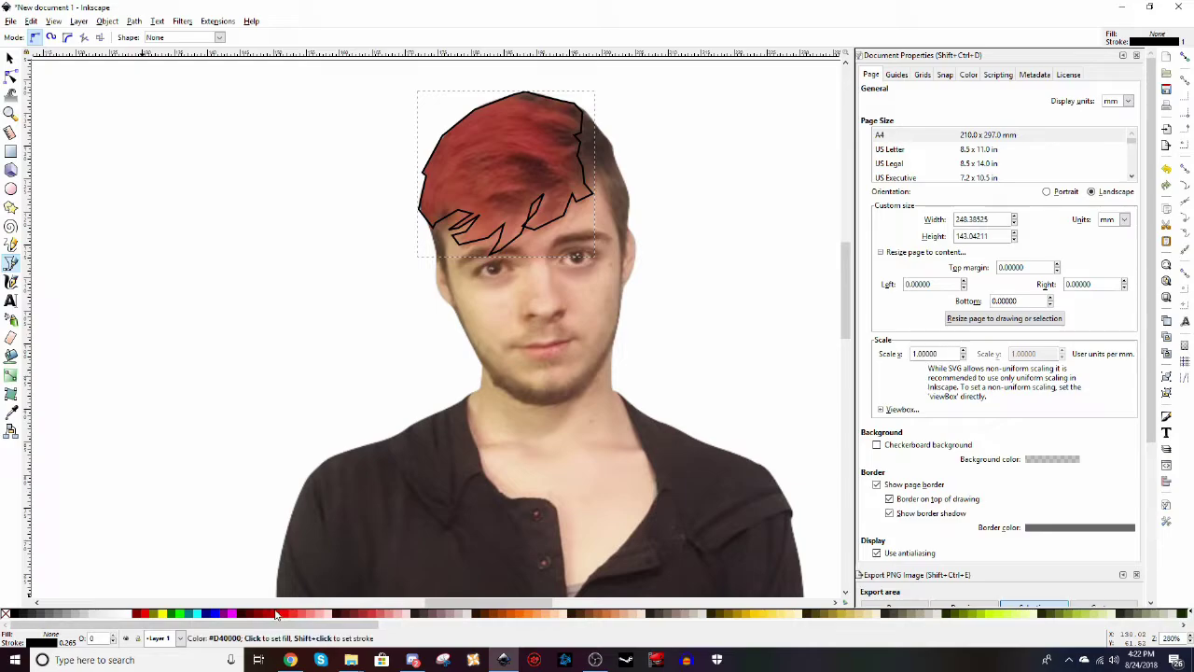
- Colour the hair shape's fill and stroke red #D40000, then set its blur to 3.0% and opacity to 32.4%
click(278, 614)
key(ctrl+shift+f)
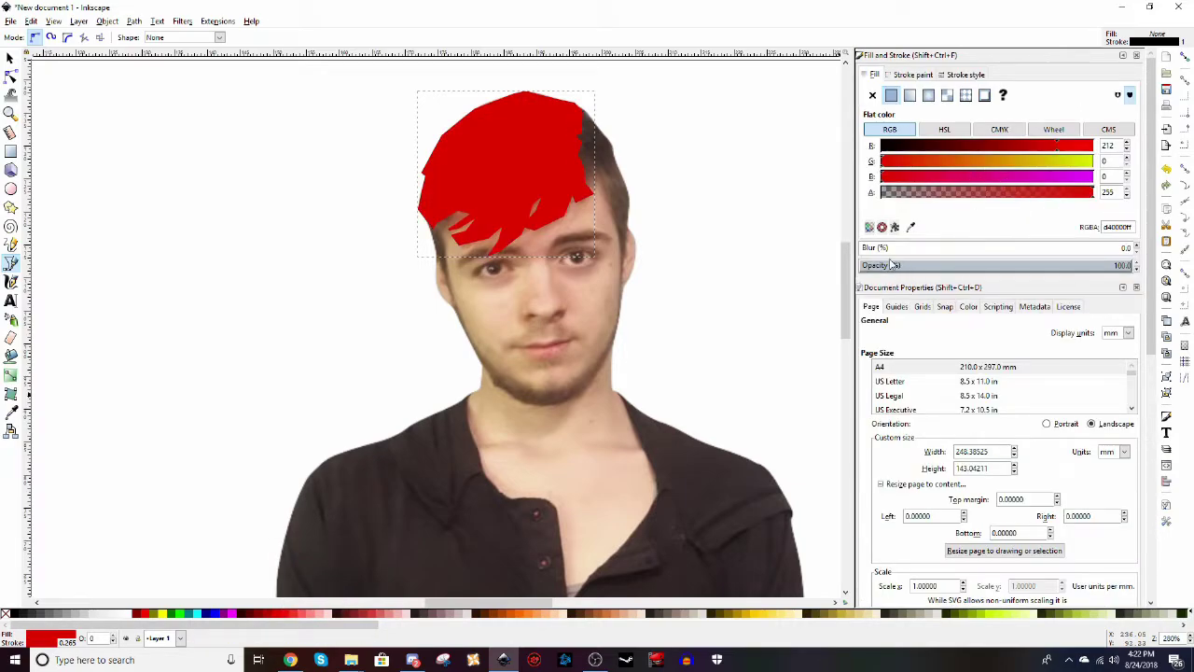
click(866, 248)
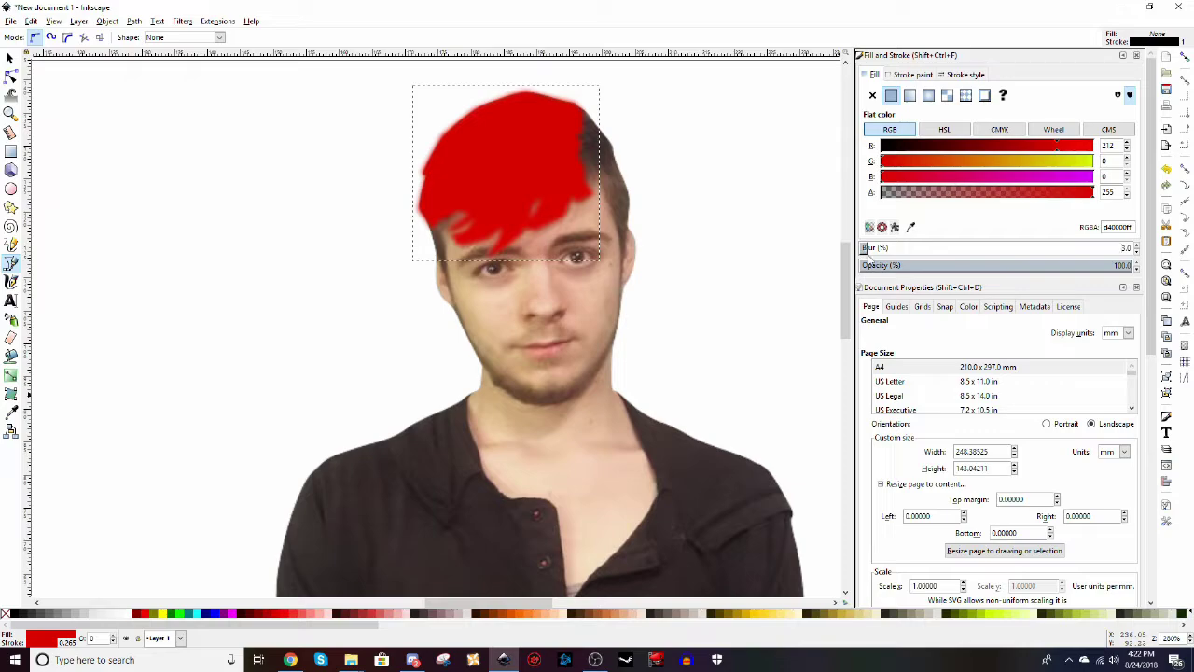
drag(1112, 270, 958, 284)
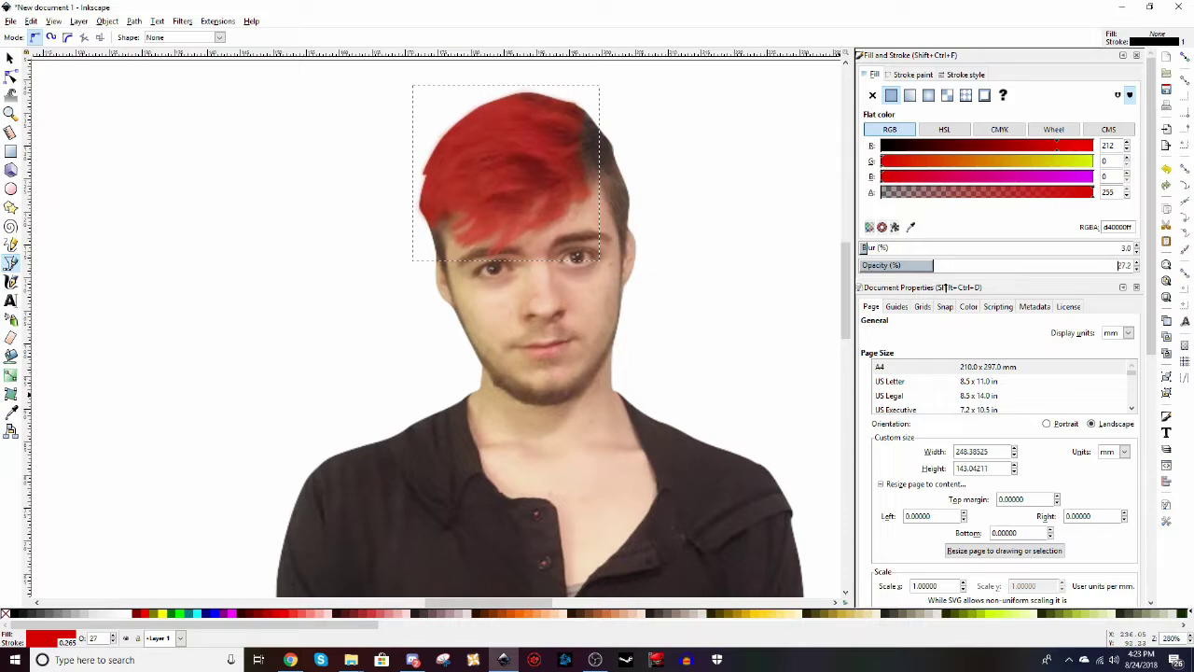
mouse_move(945, 287)
mouse_down()
mouse_move(967, 289)
mouse_move(948, 290)
mouse_up()
- Reposition the nodes along the hair shape's right edge to fit the hairline, then deselect the shape
click(11, 76)
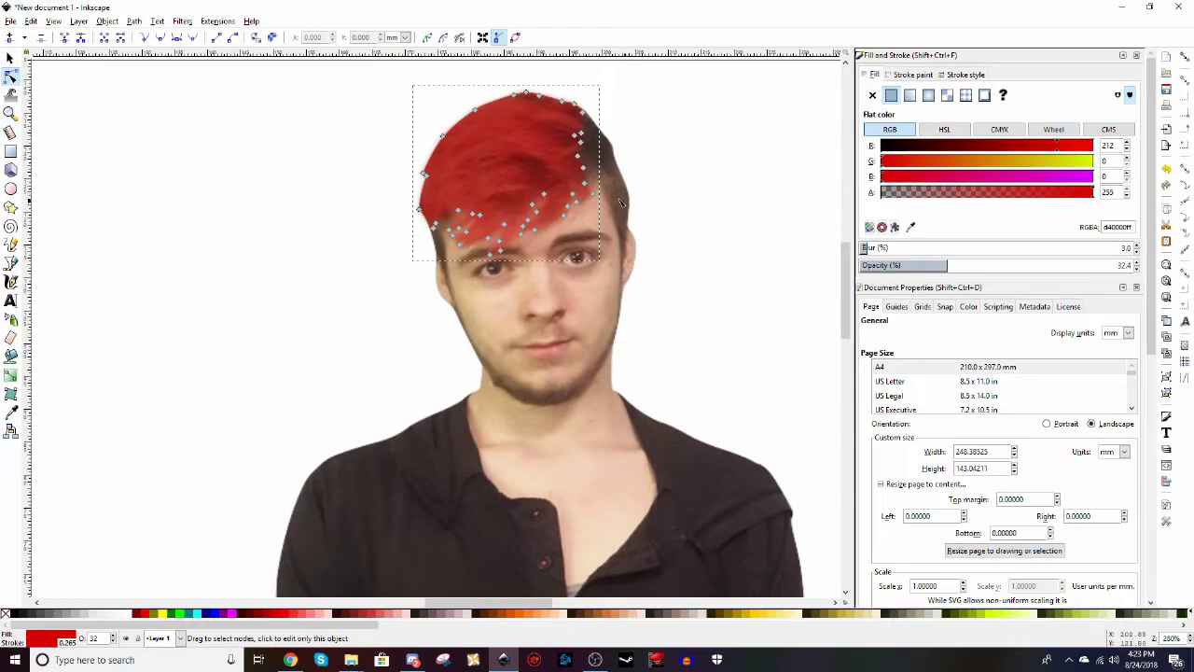
drag(593, 193, 594, 177)
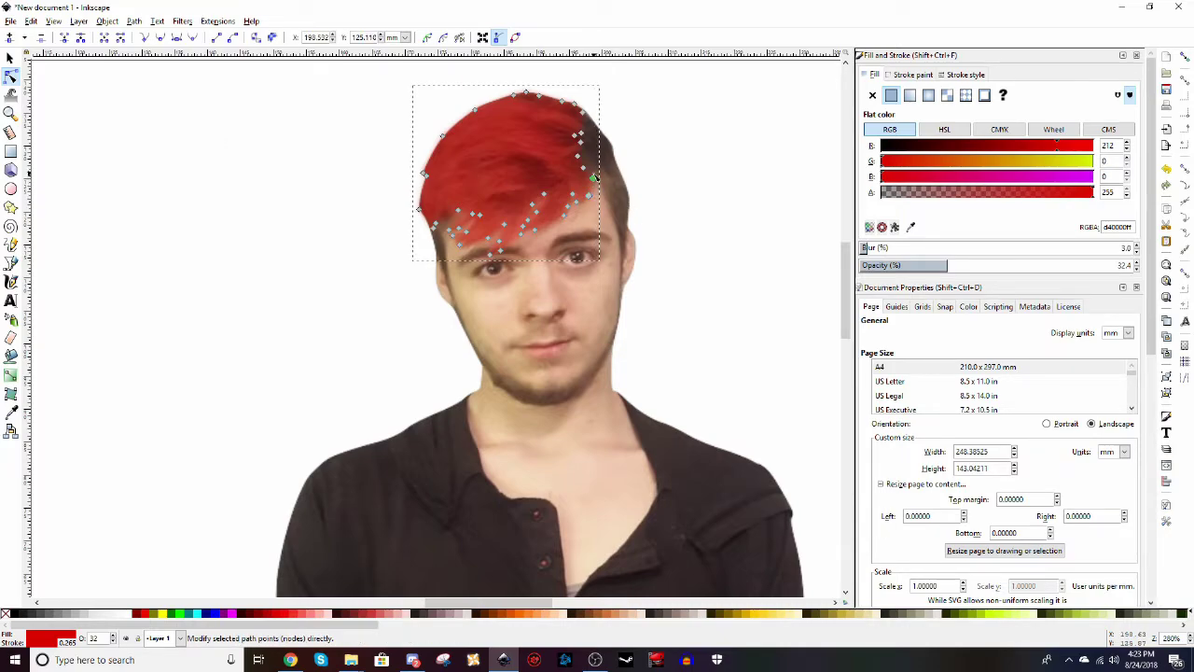
click(585, 153)
click(11, 57)
click(361, 224)
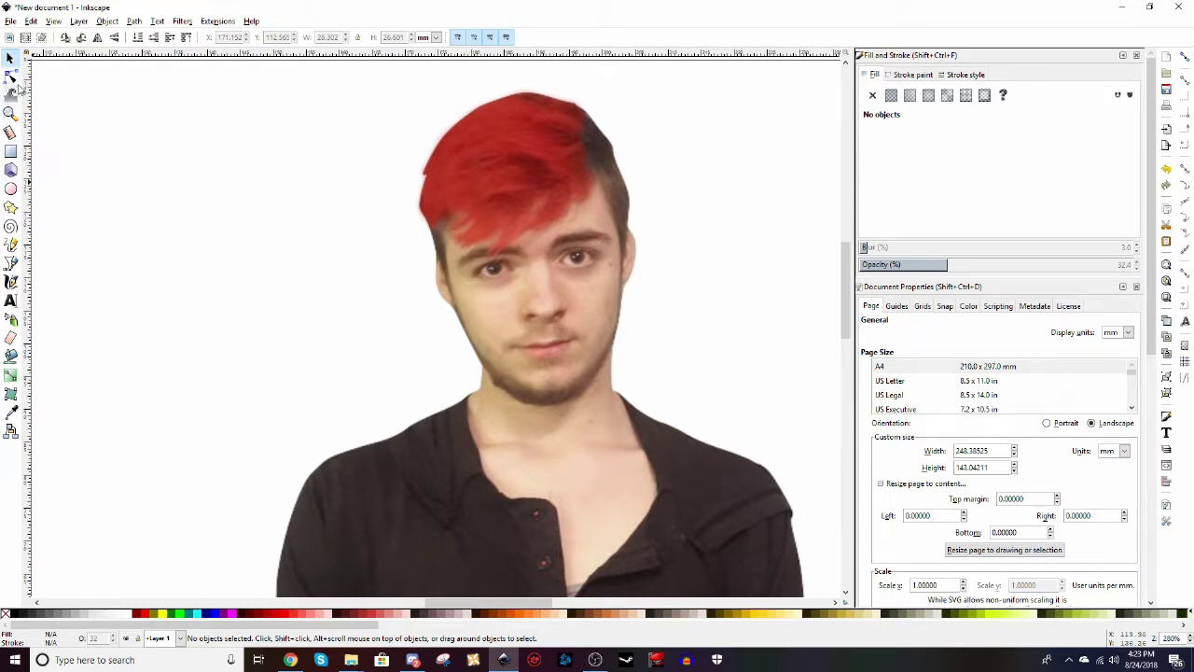
- Begin a straight-segment Bezier outline of the left-hand eye's white, following the outer corner and lower lid to the inner corner
click(12, 77)
key(z)
click(507, 261)
click(505, 264)
click(505, 264)
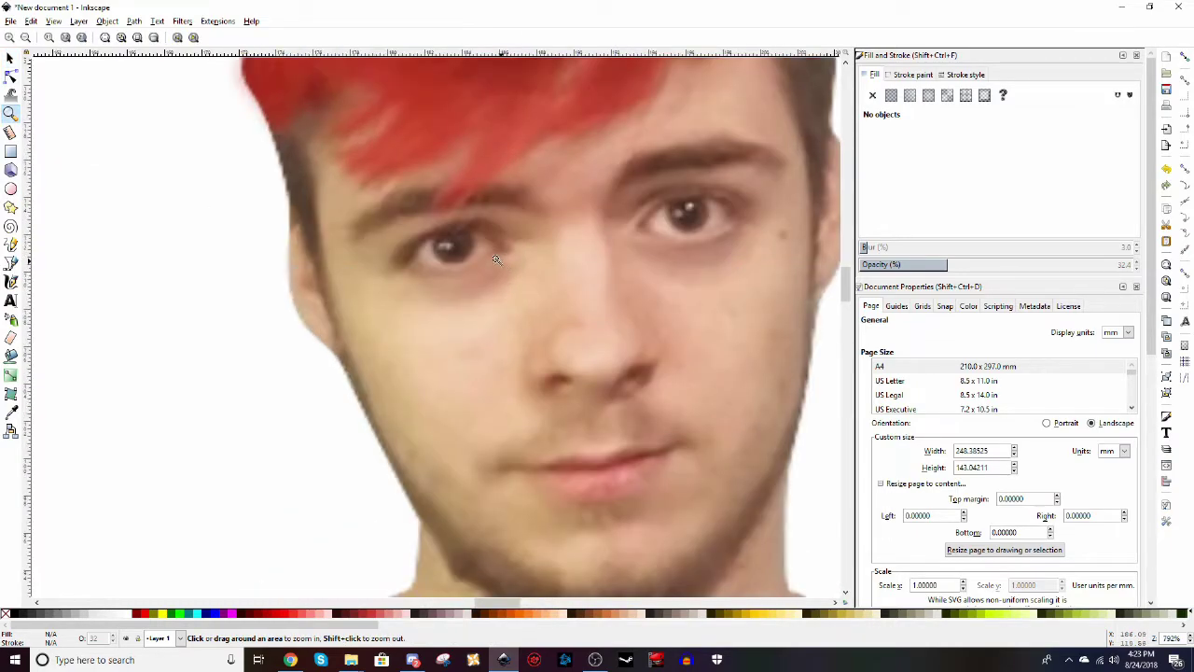
click(11, 263)
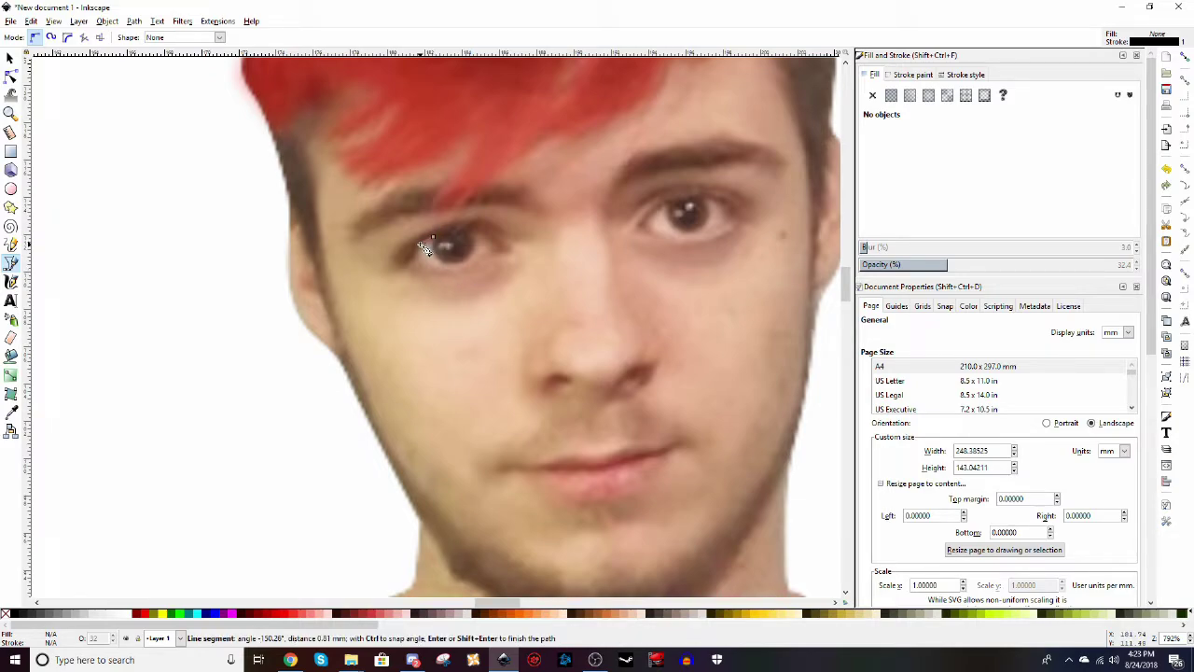
click(434, 238)
click(410, 268)
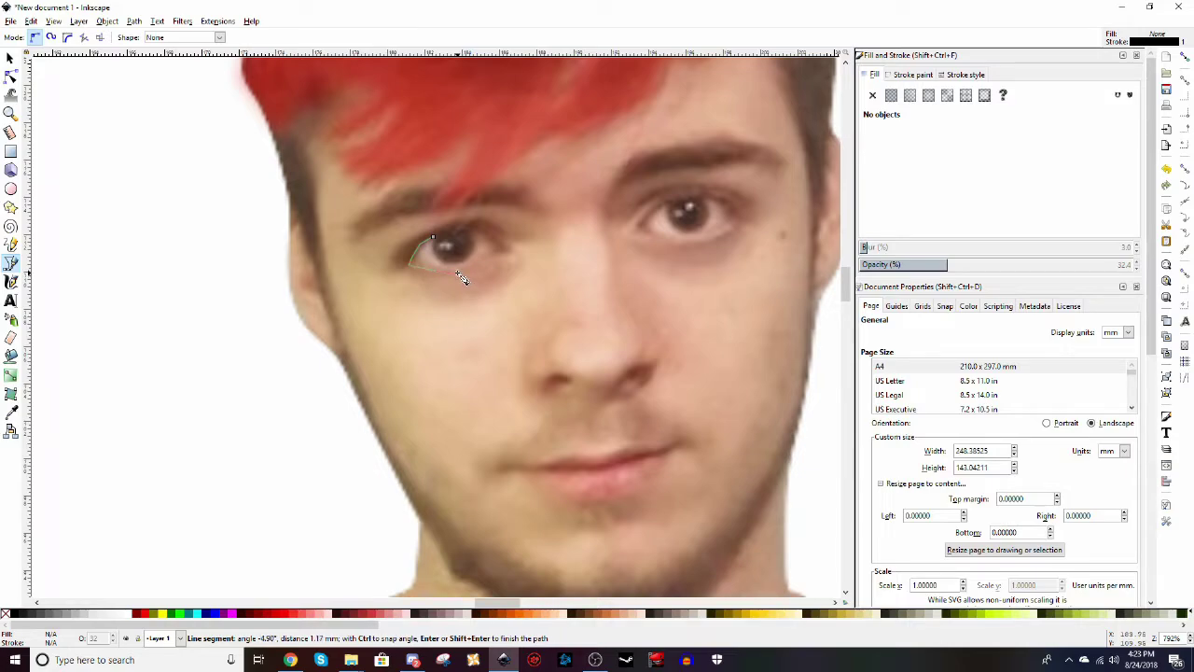
click(472, 270)
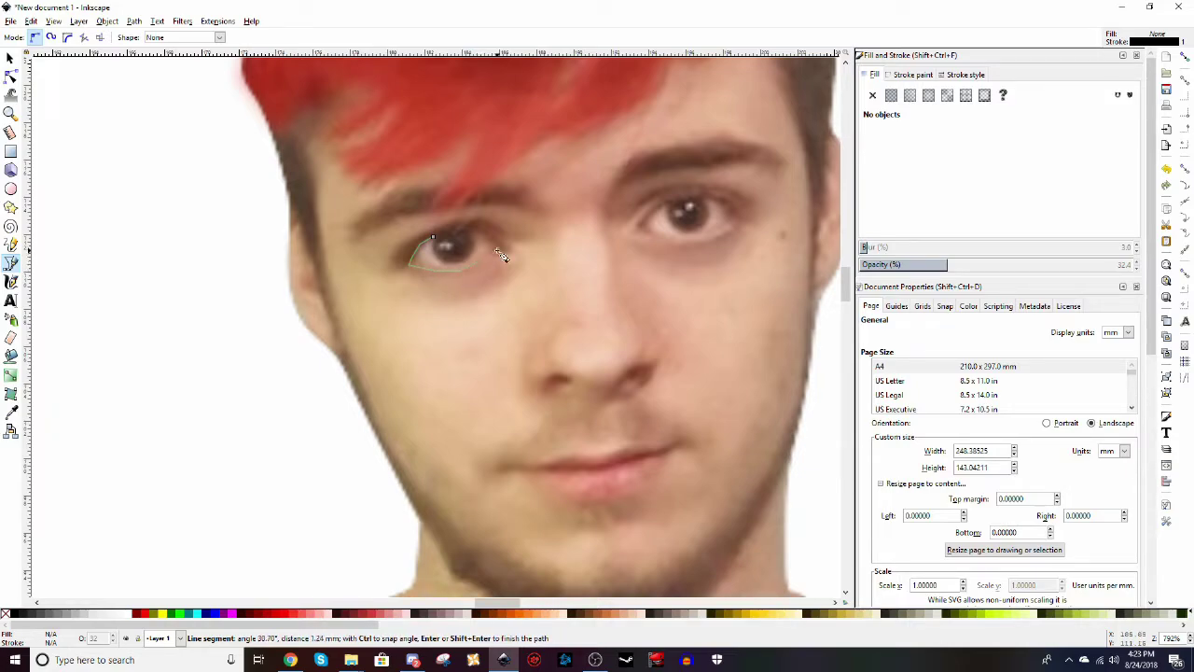
click(500, 249)
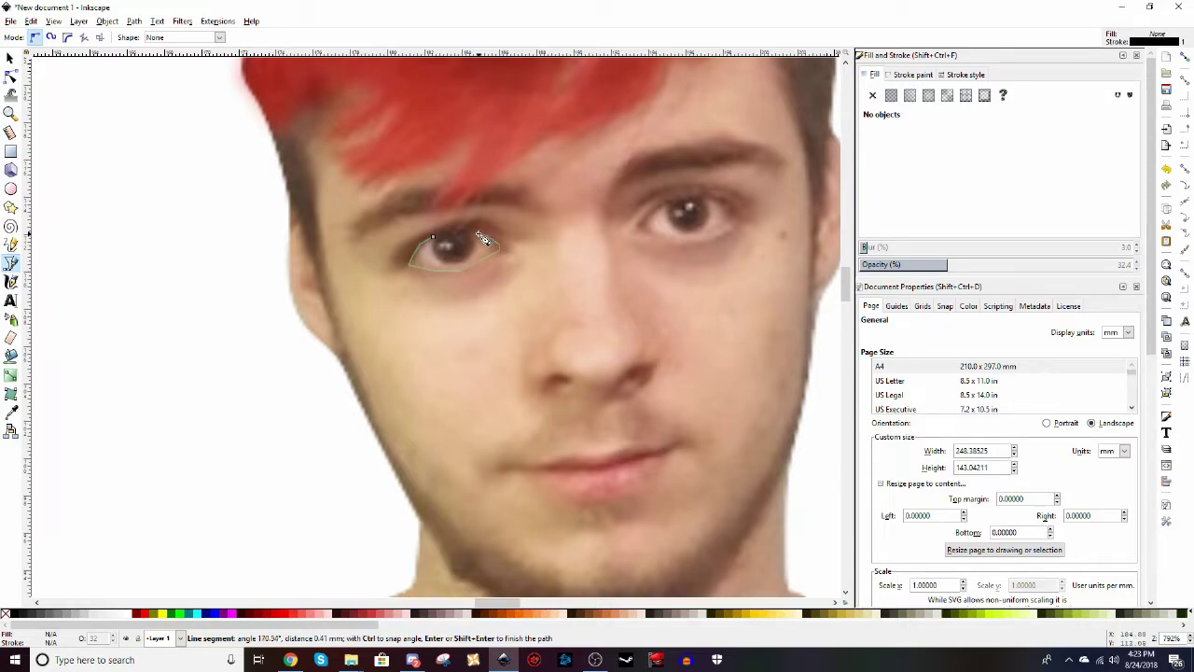
- Continue the eye-white outline along the upper lid and around the underside of the iris, closing it at its starting point
click(484, 234)
click(468, 231)
click(475, 240)
click(475, 247)
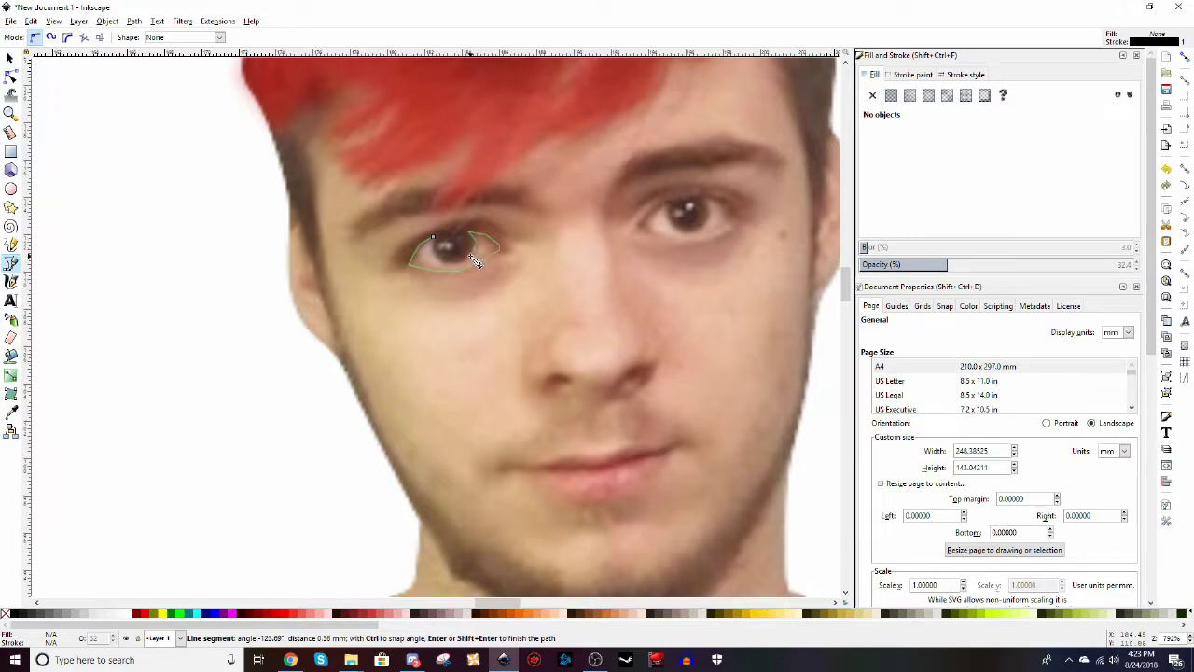
click(470, 256)
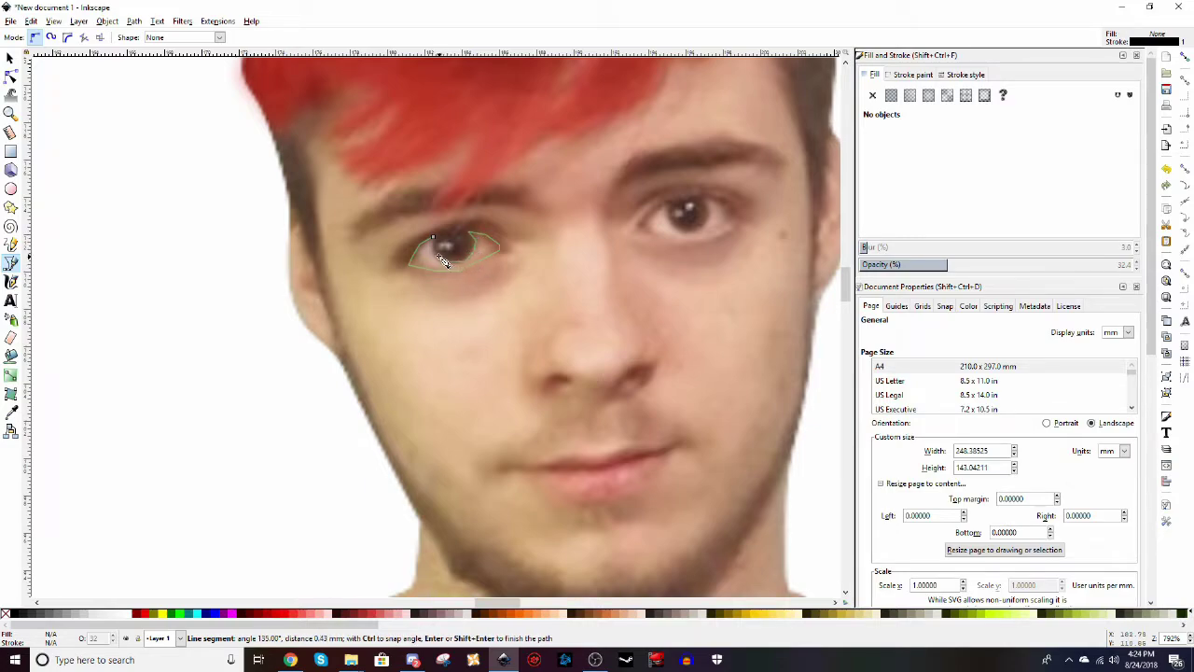
click(434, 239)
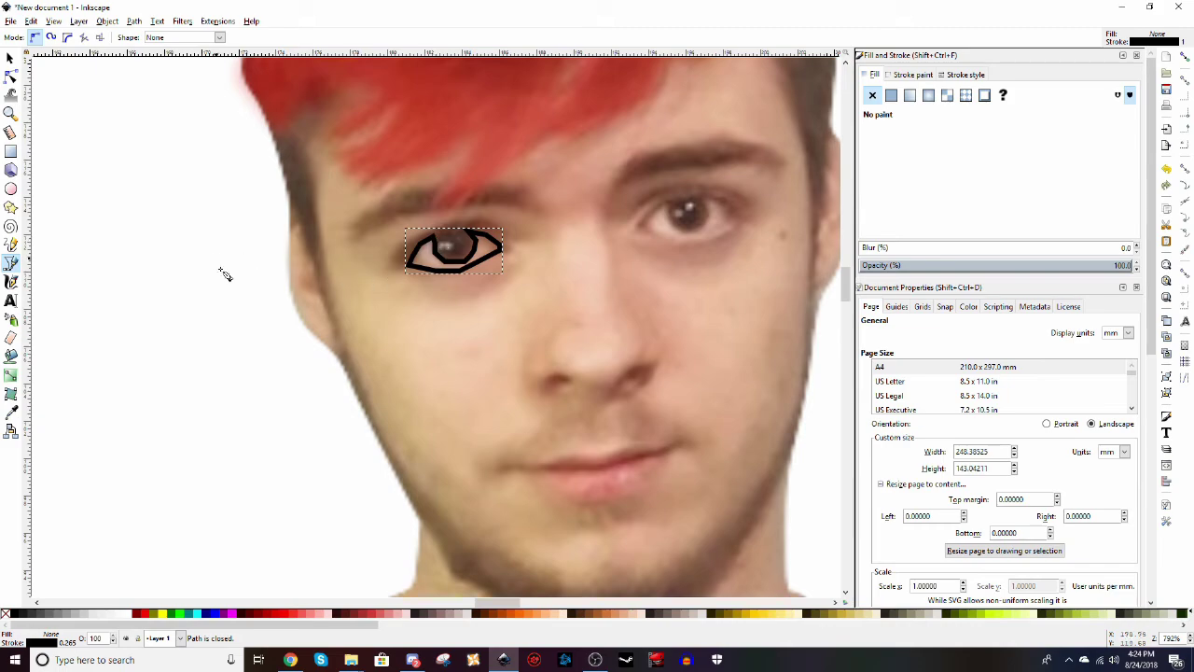
- Make the eye-white shape's fill and stroke white, with blur 7.1% and opacity 22.8%
click(121, 614)
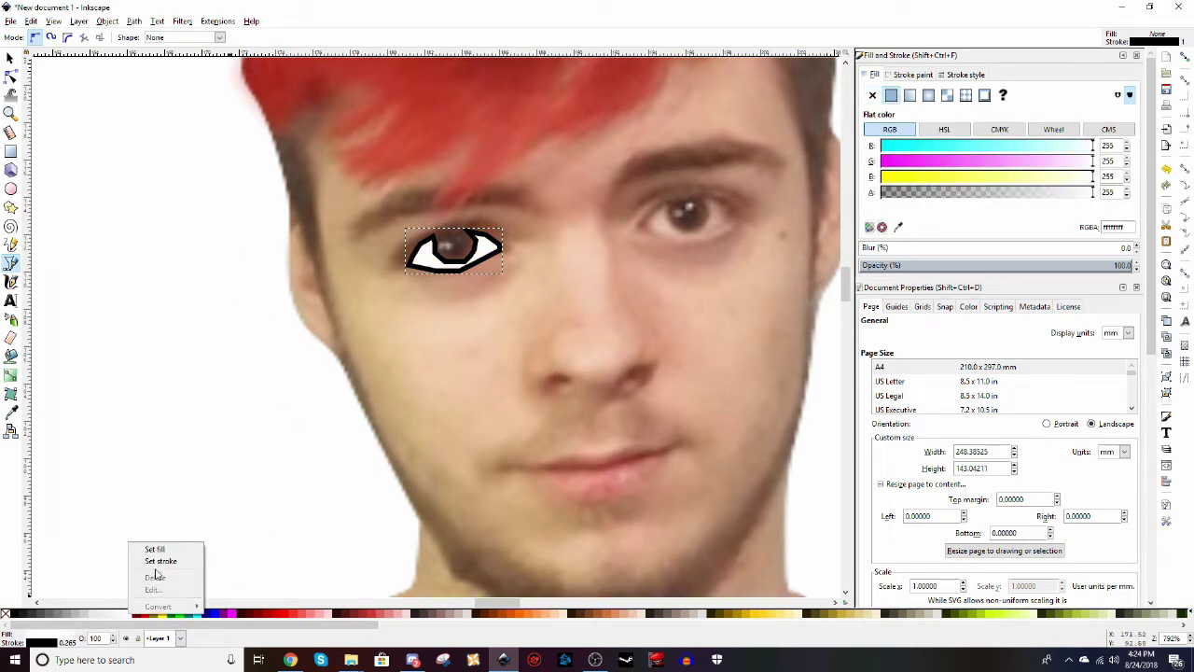
shift+click(126, 614)
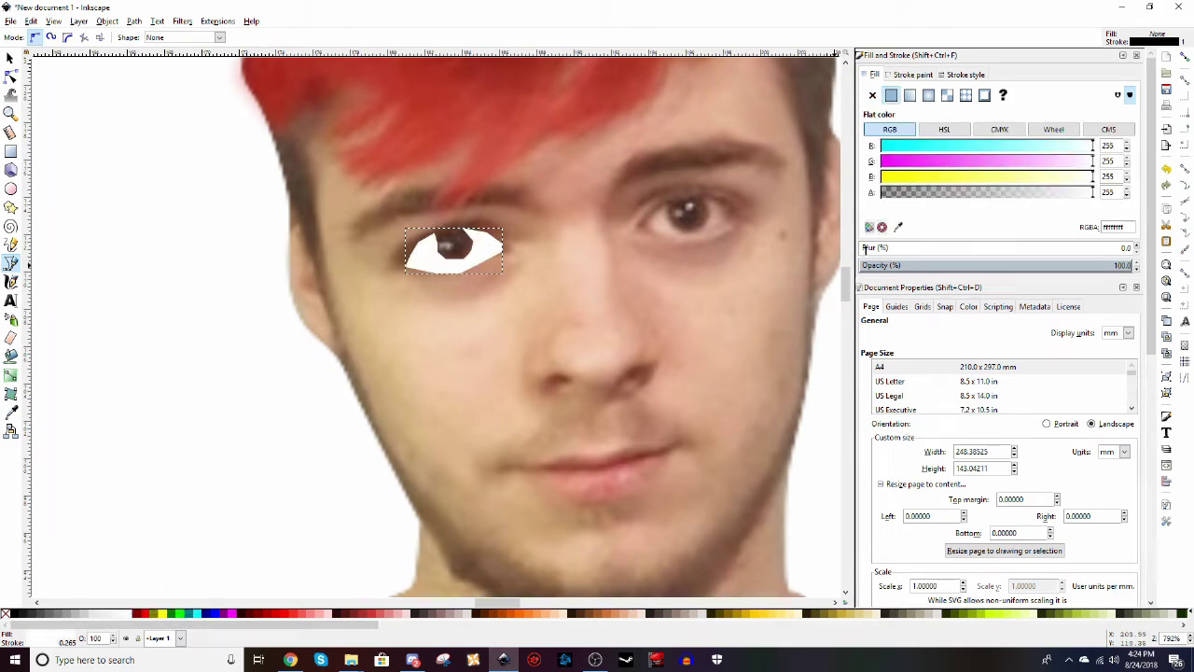
drag(866, 248, 878, 247)
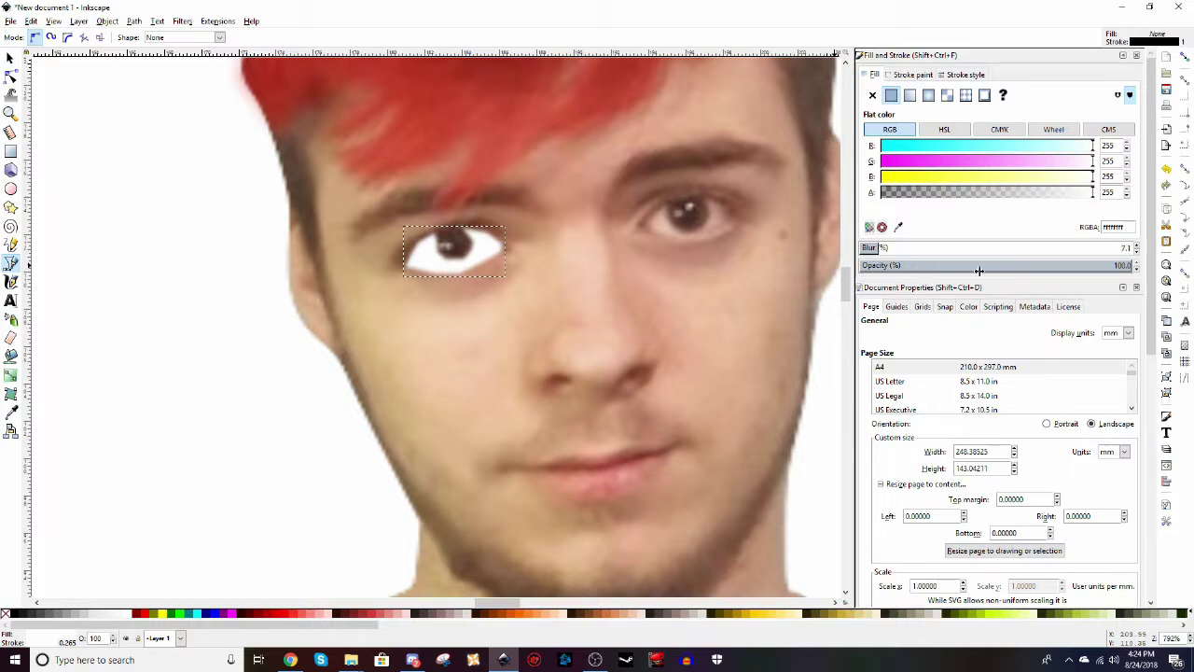
drag(1090, 269, 917, 275)
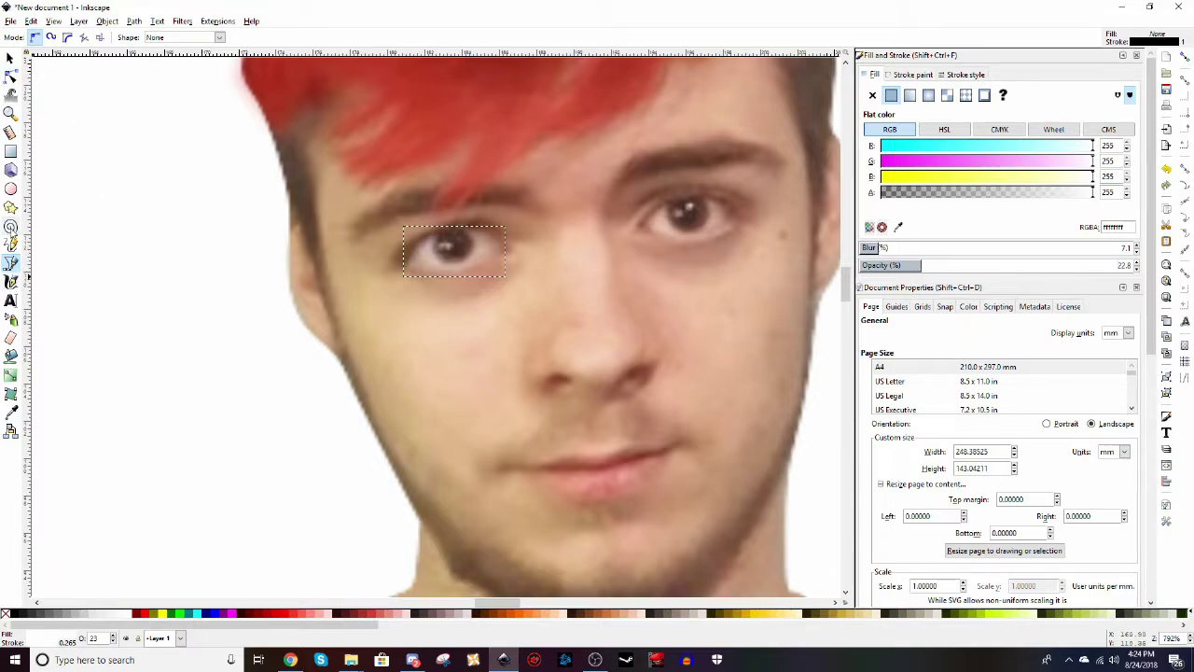
- Trace the outer edge of the left-hand eye's iris with straight Bezier segments
click(436, 242)
click(447, 229)
click(462, 229)
click(471, 237)
click(472, 249)
click(462, 259)
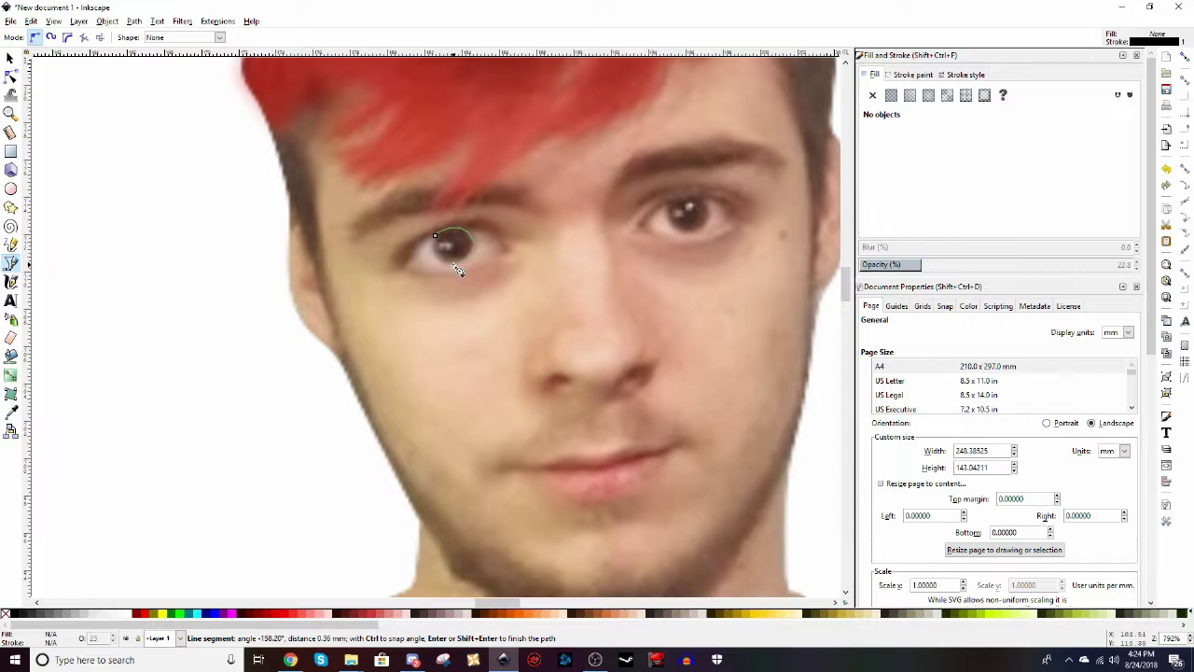
click(449, 261)
click(435, 253)
- Continue the iris path inward around the pupil and close it at its starting point to form a ring
click(434, 240)
click(444, 241)
click(455, 240)
click(461, 250)
click(454, 253)
click(445, 250)
click(443, 241)
click(435, 236)
- Give the iris ring a flat brown fill without a stroke, and set its blur to 8.9%
click(892, 95)
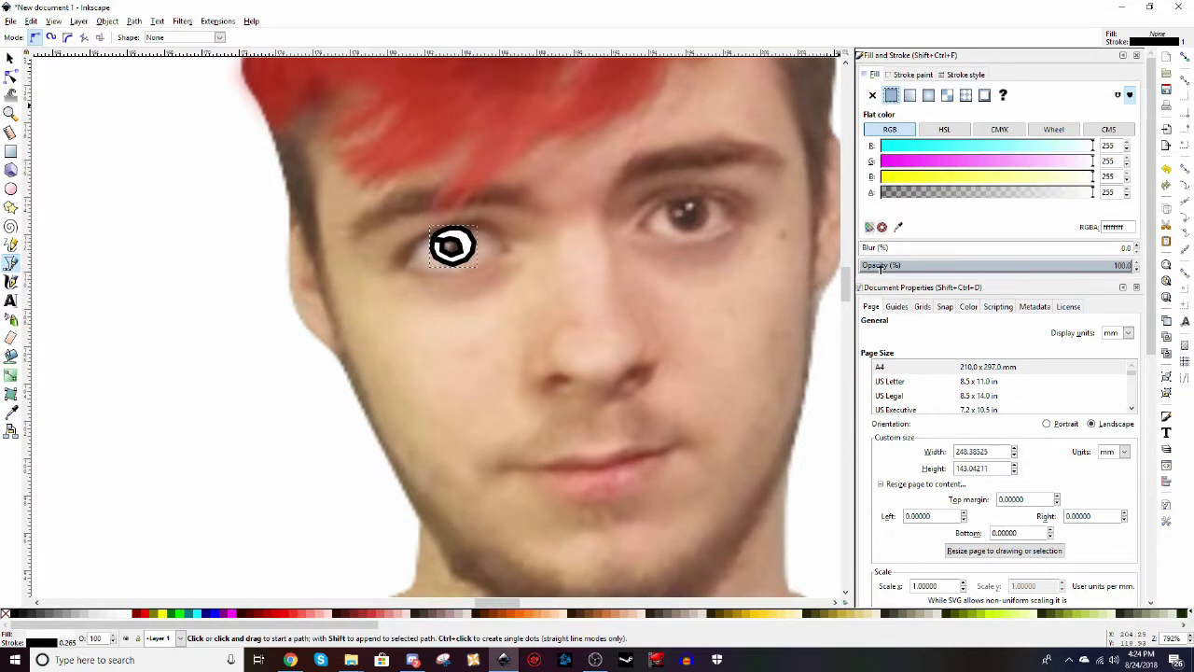
click(913, 74)
click(872, 95)
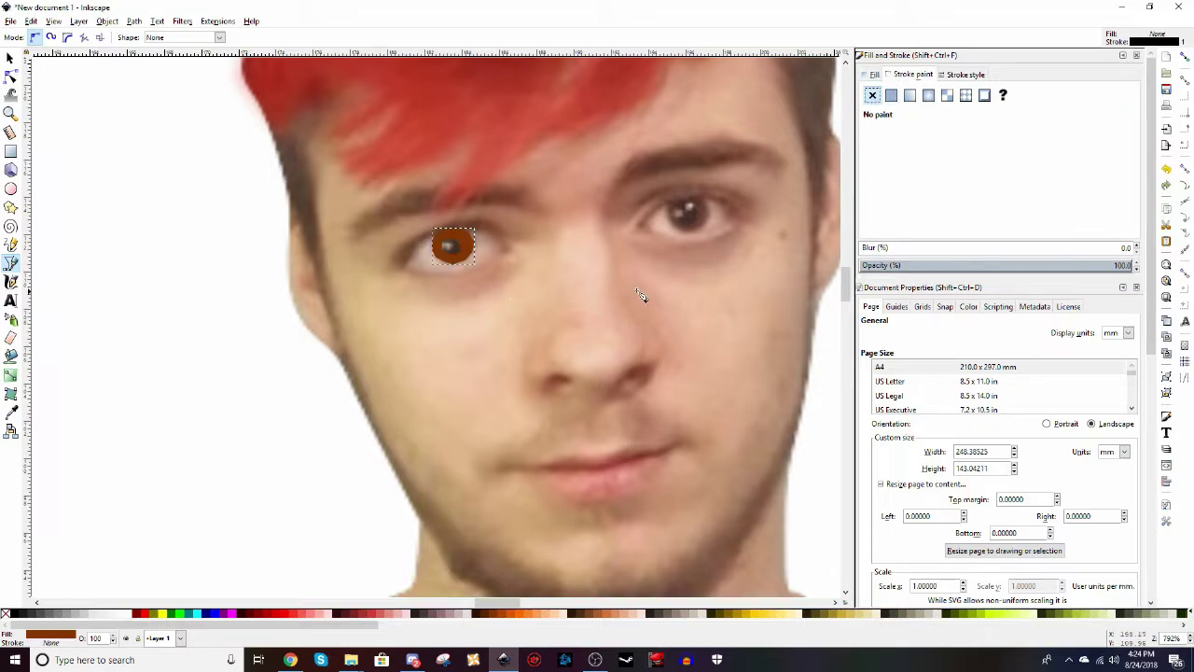
click(891, 95)
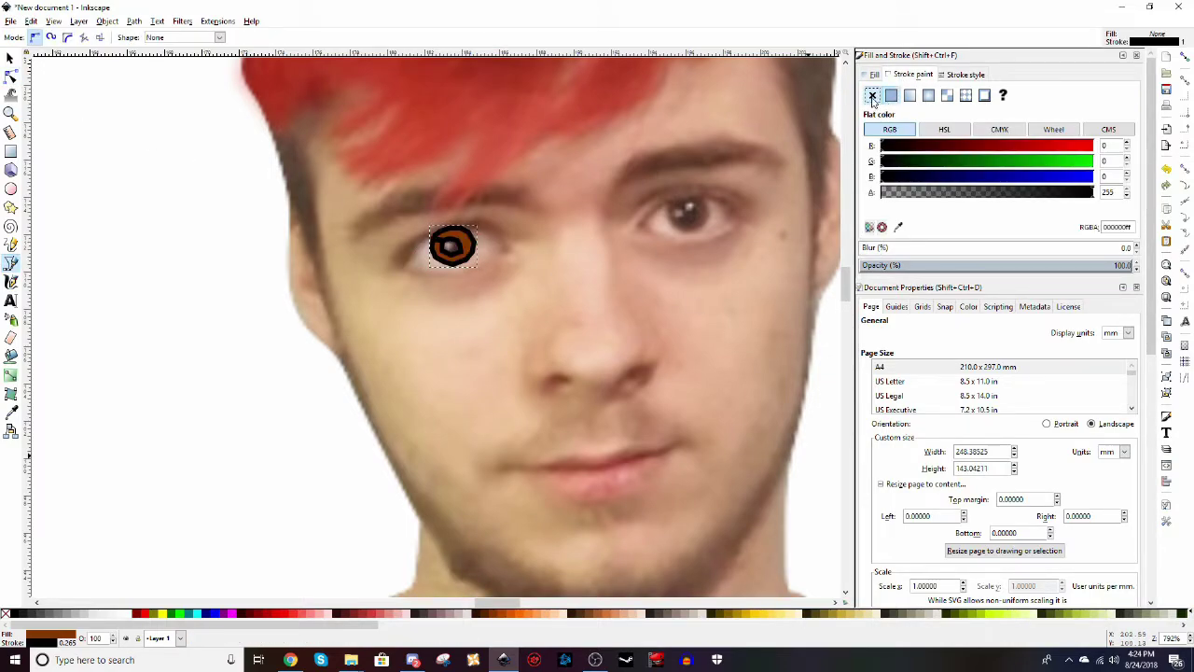
click(872, 98)
click(864, 248)
drag(866, 248, 883, 248)
- Reposition the iris ring's inner nodes around the pupil, then set the ring's opacity to 25.1%
key(n)
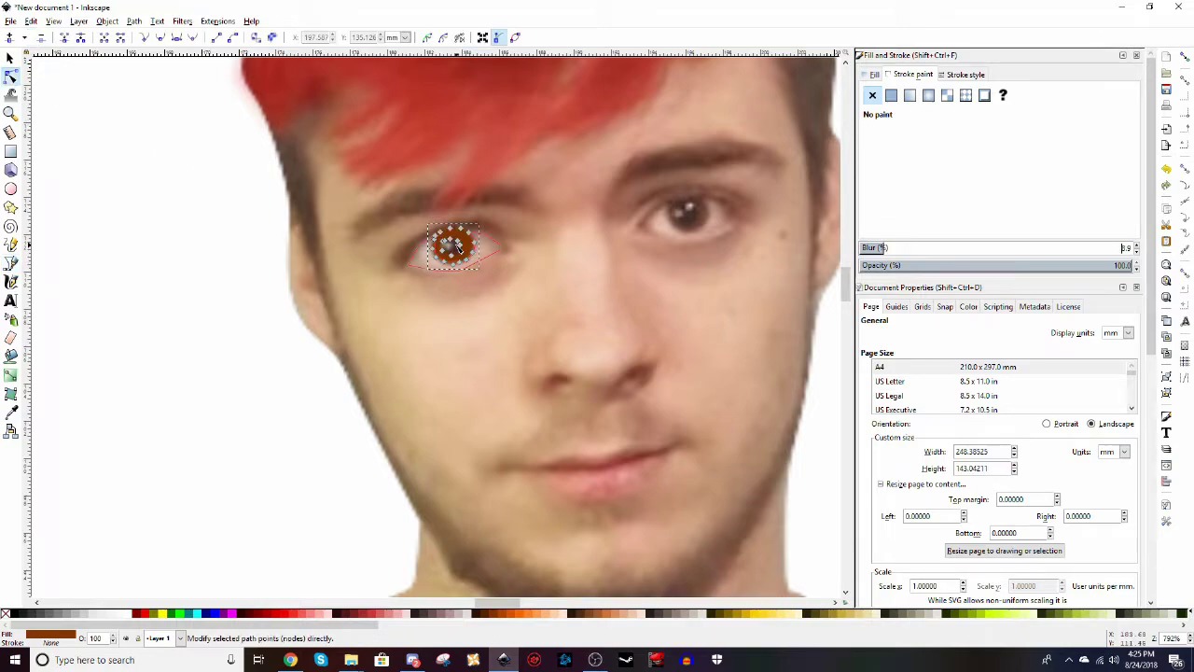
click(453, 238)
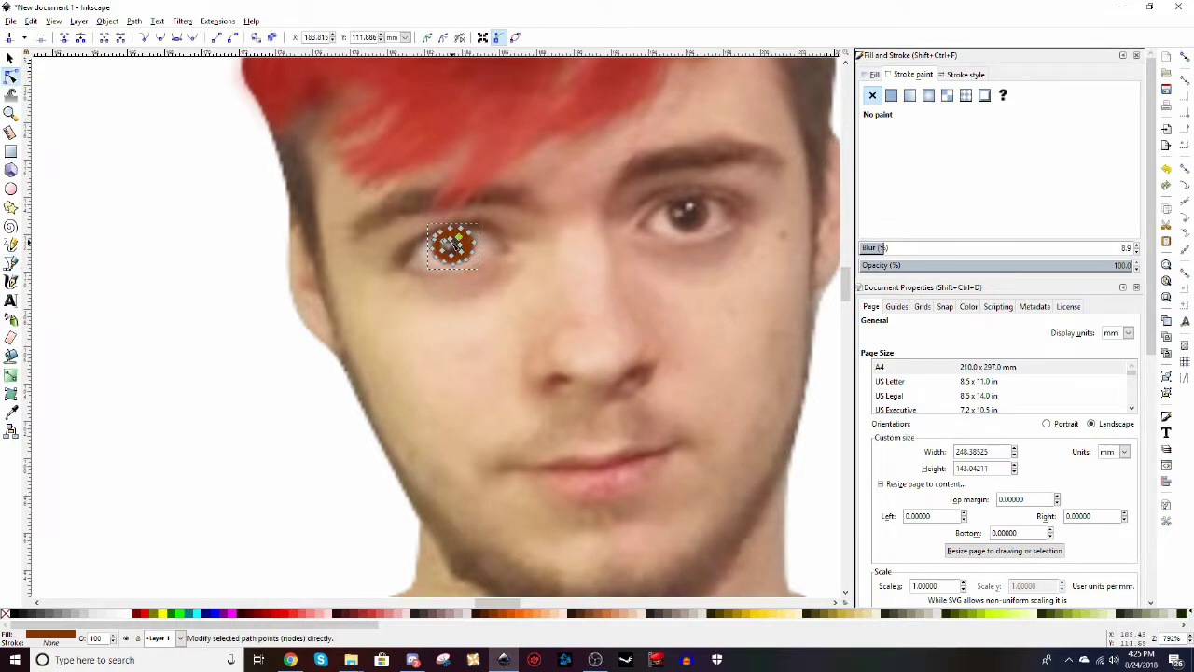
drag(452, 239, 470, 265)
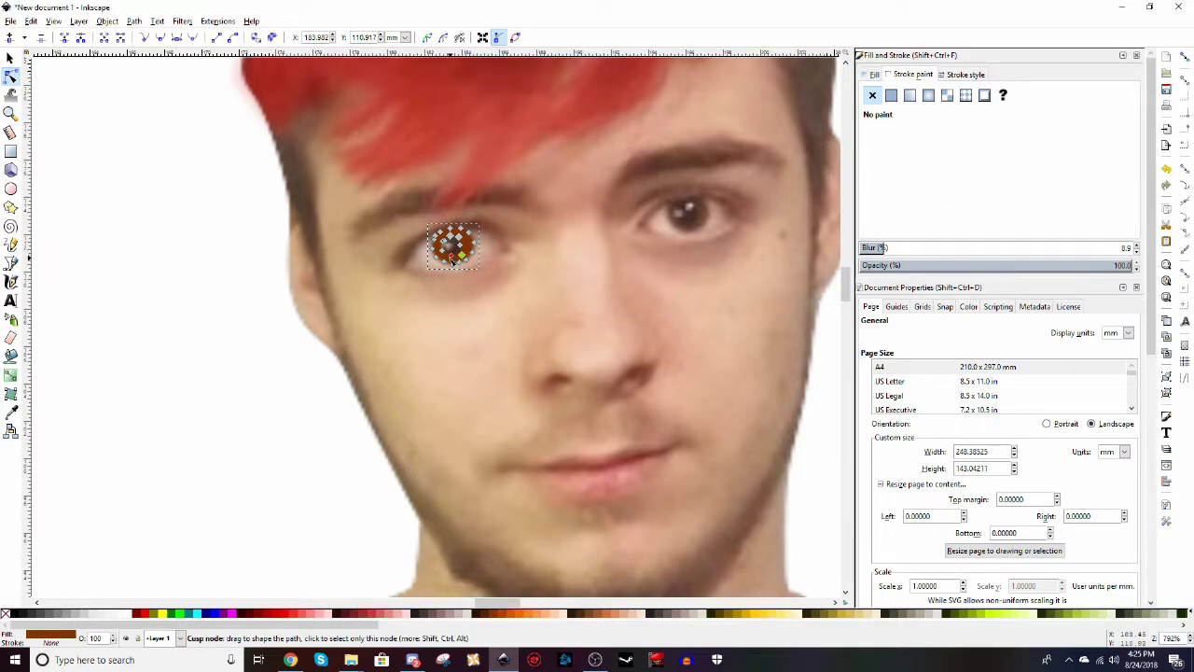
drag(458, 245, 469, 245)
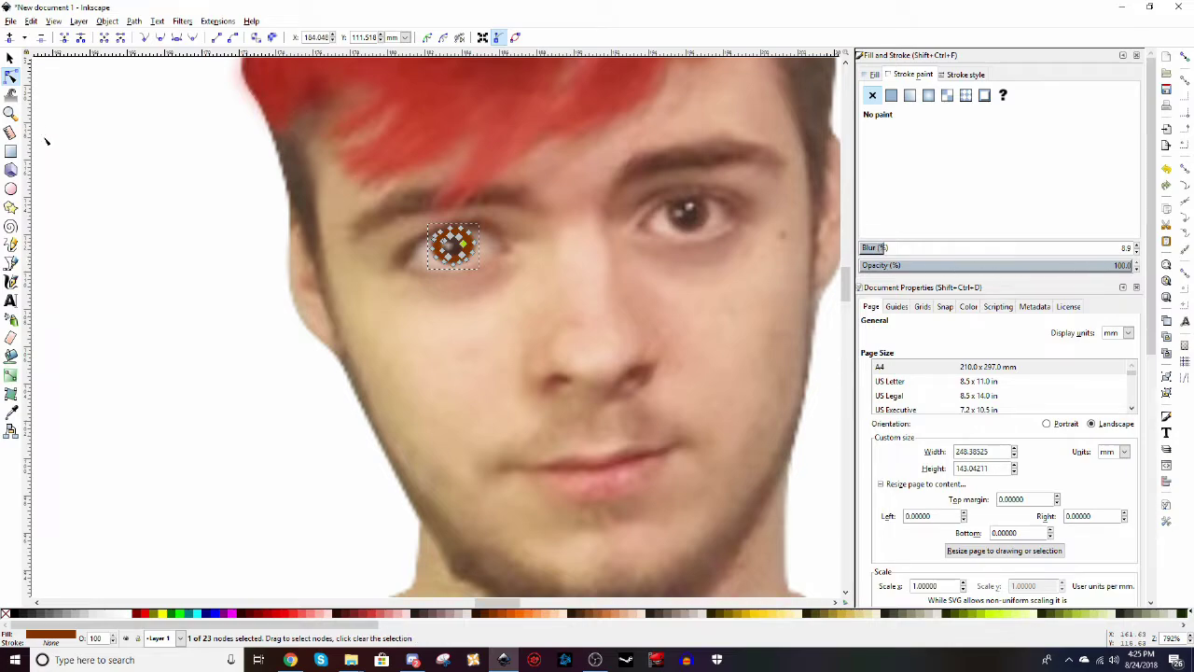
key(s)
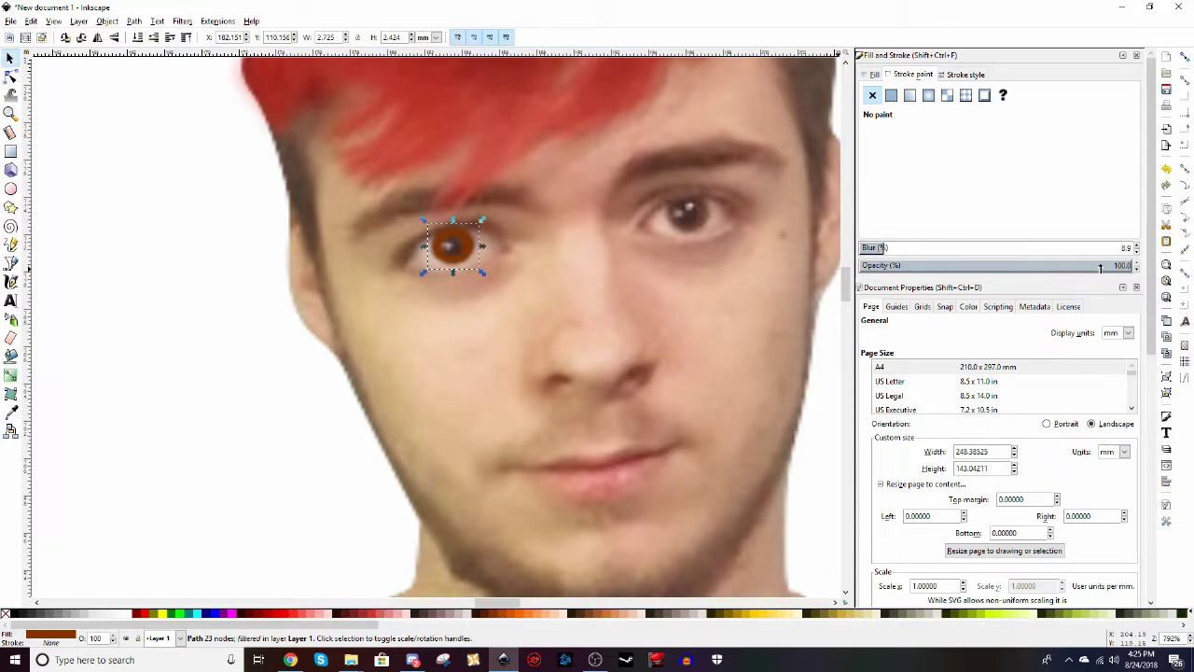
drag(1101, 267, 925, 269)
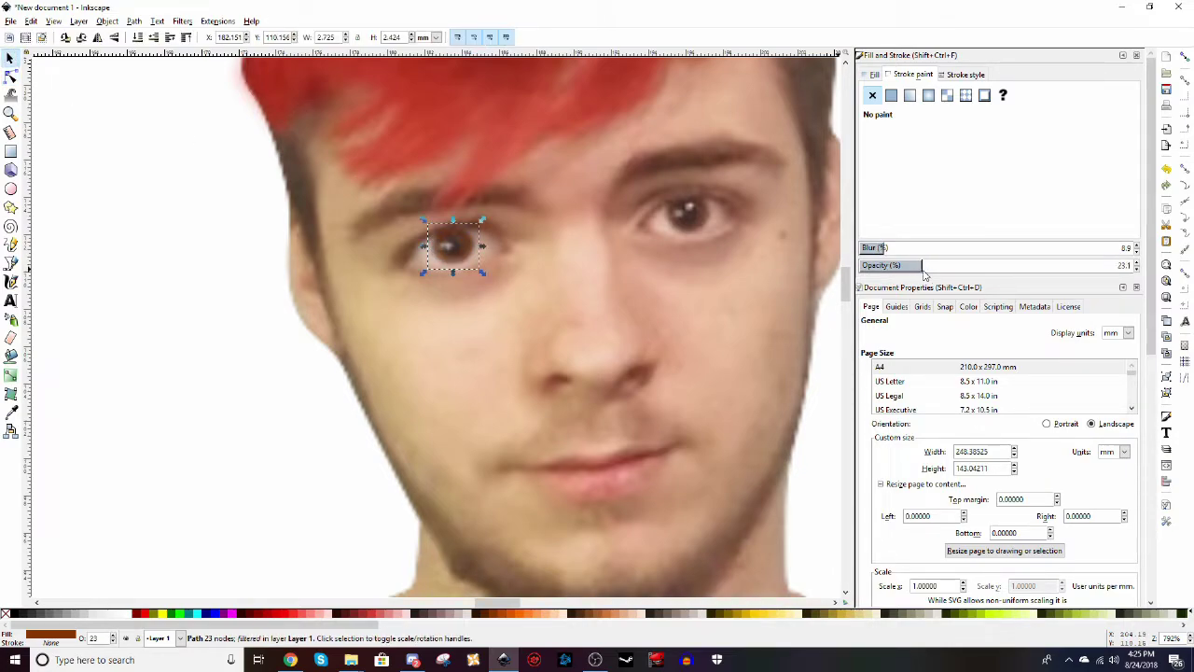
- Copy the brown iris ring and paste the duplicate over the iris of the right-hand eye
right_click(467, 235)
click(525, 295)
right_click(636, 180)
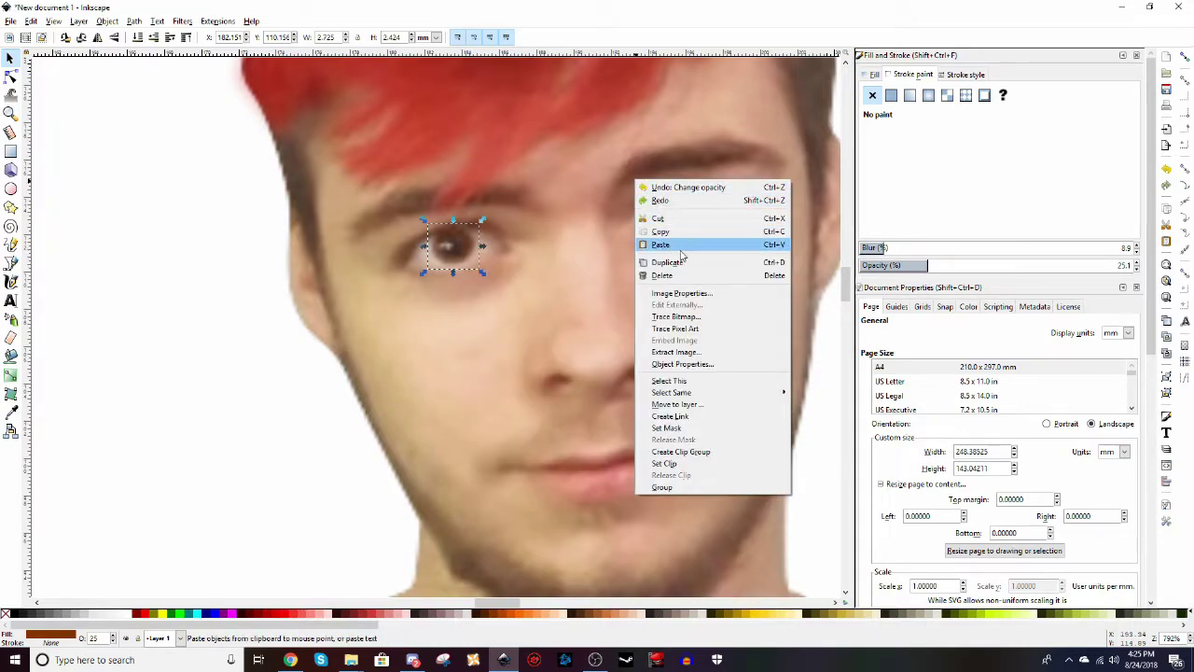
click(682, 244)
drag(677, 248, 699, 211)
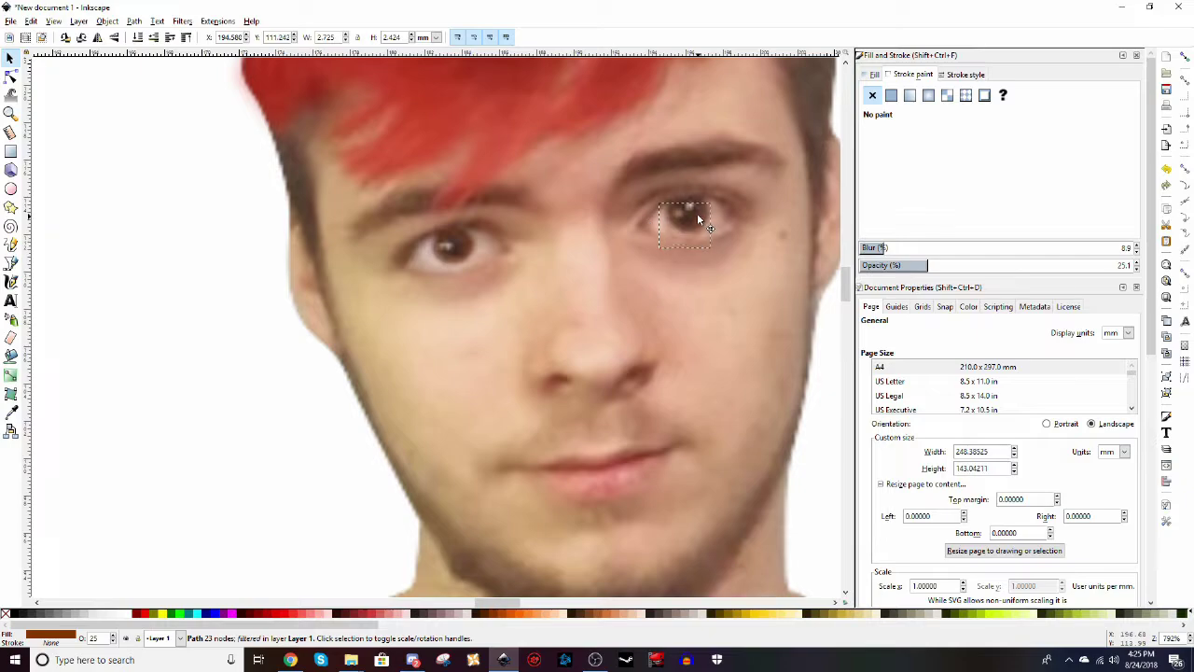
- Copy the white eye overlay and paste the duplicate over the right-hand eye
right_click(489, 250)
click(510, 298)
right_click(634, 181)
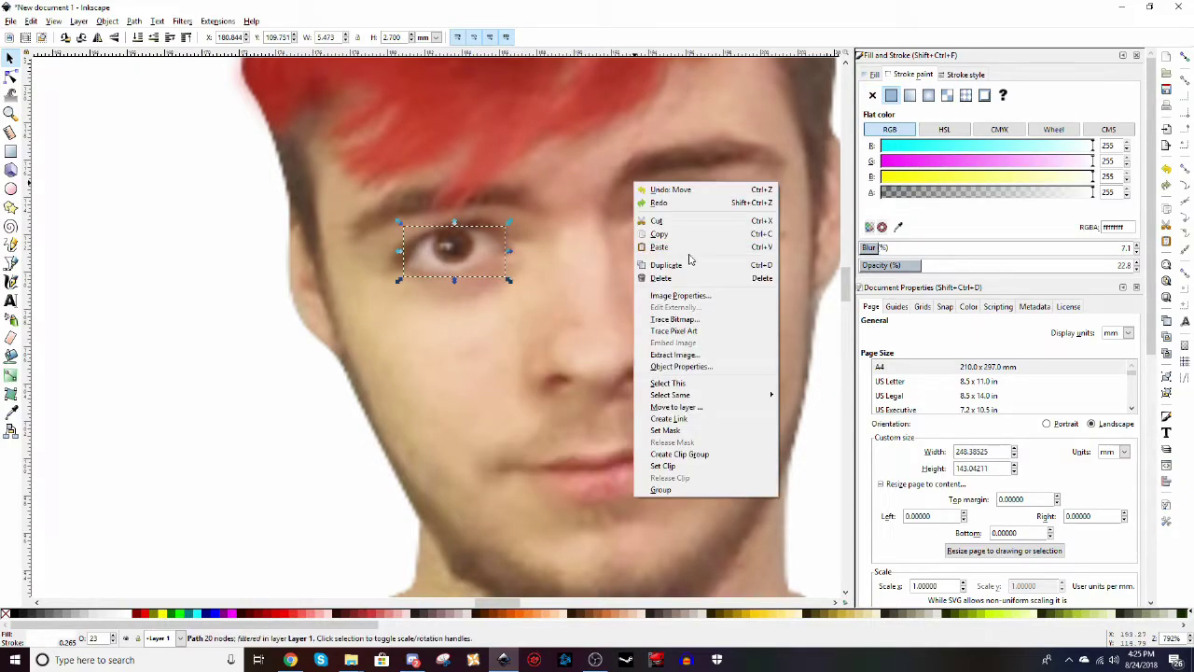
click(685, 244)
drag(698, 255, 703, 225)
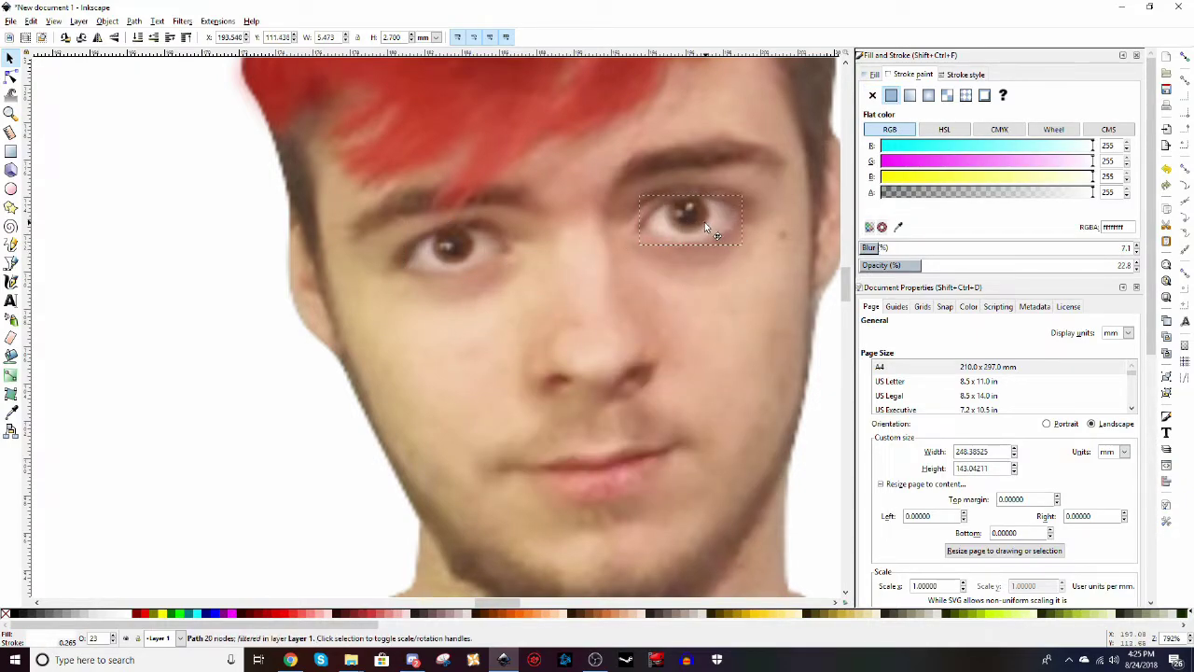
- Reshape the right-hand white overlay by moving its corner and lower-edge nodes to fit the eye, then deselect it
click(10, 77)
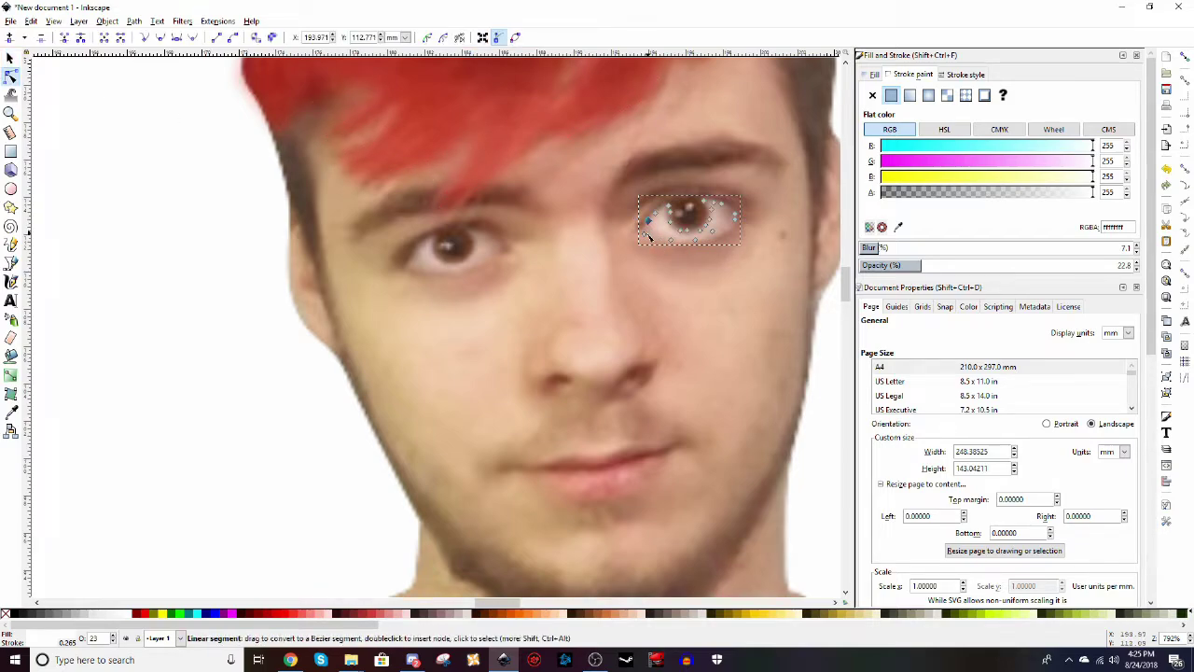
drag(650, 227, 668, 234)
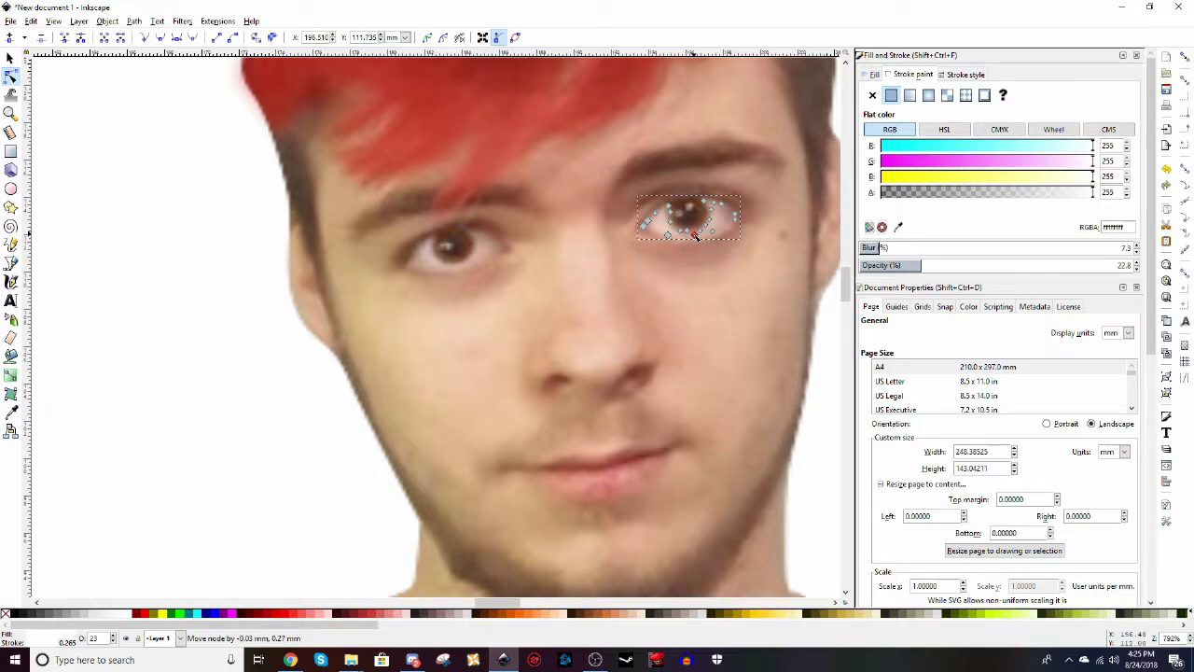
drag(716, 238, 731, 215)
click(11, 58)
click(403, 273)
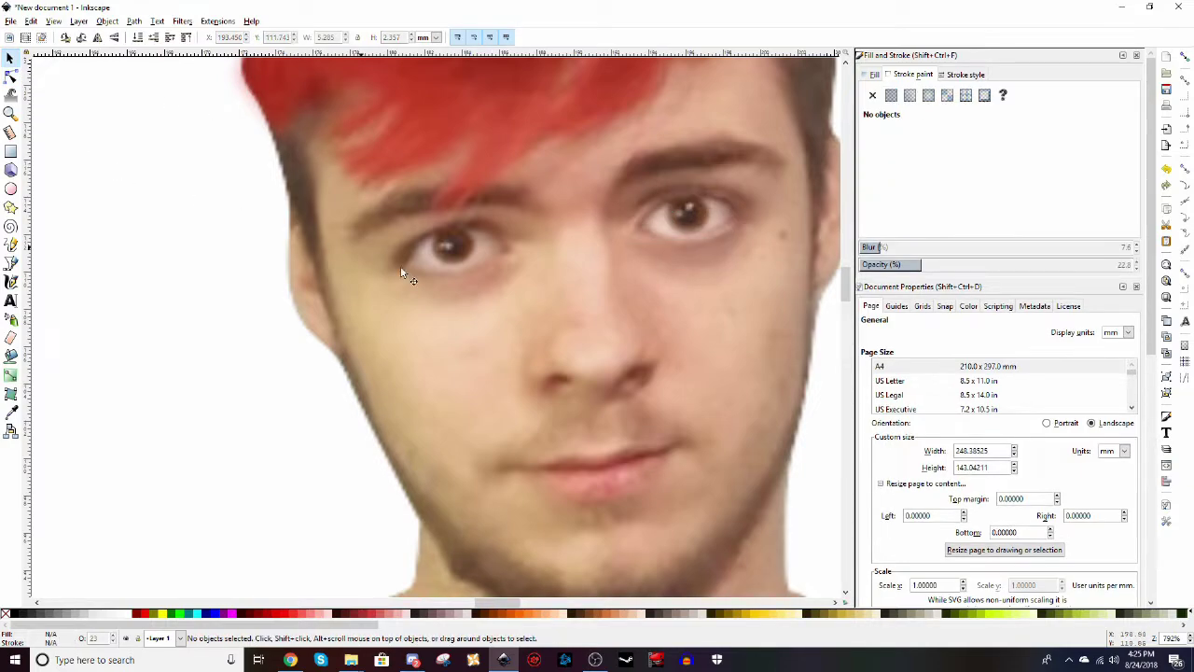
- Select the portrait together with its hair and eye overlay shapes and group them
click(10, 113)
click(25, 37)
click(25, 37)
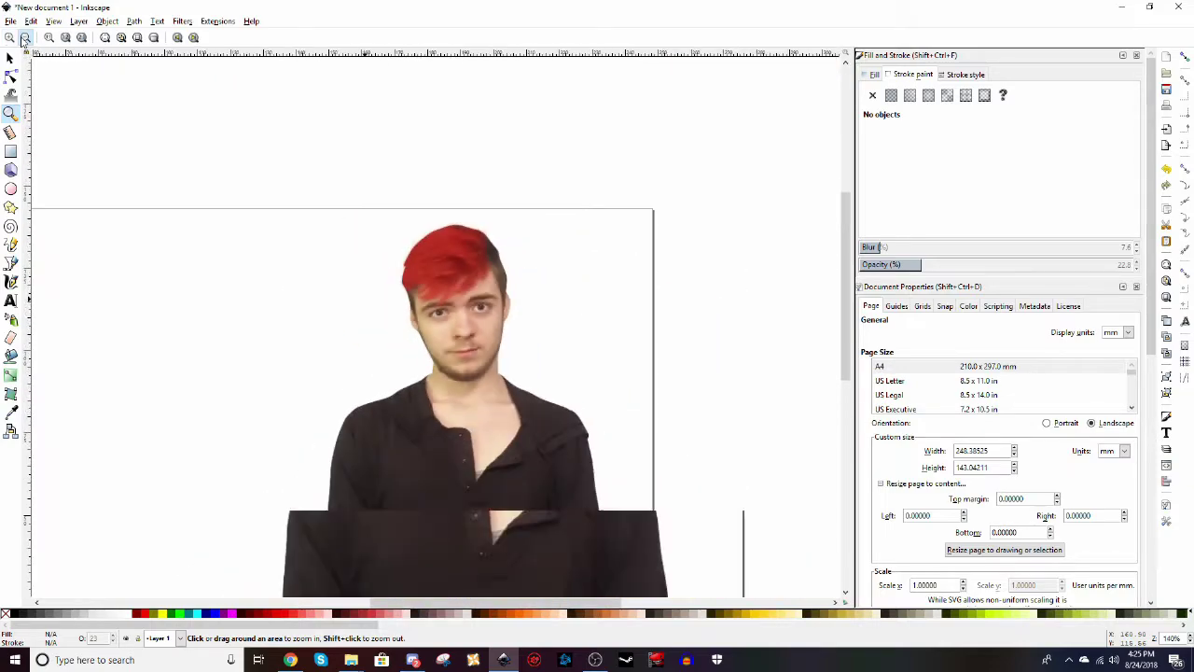
scroll(320, 185, down, 4)
scroll(219, 166, left, 2)
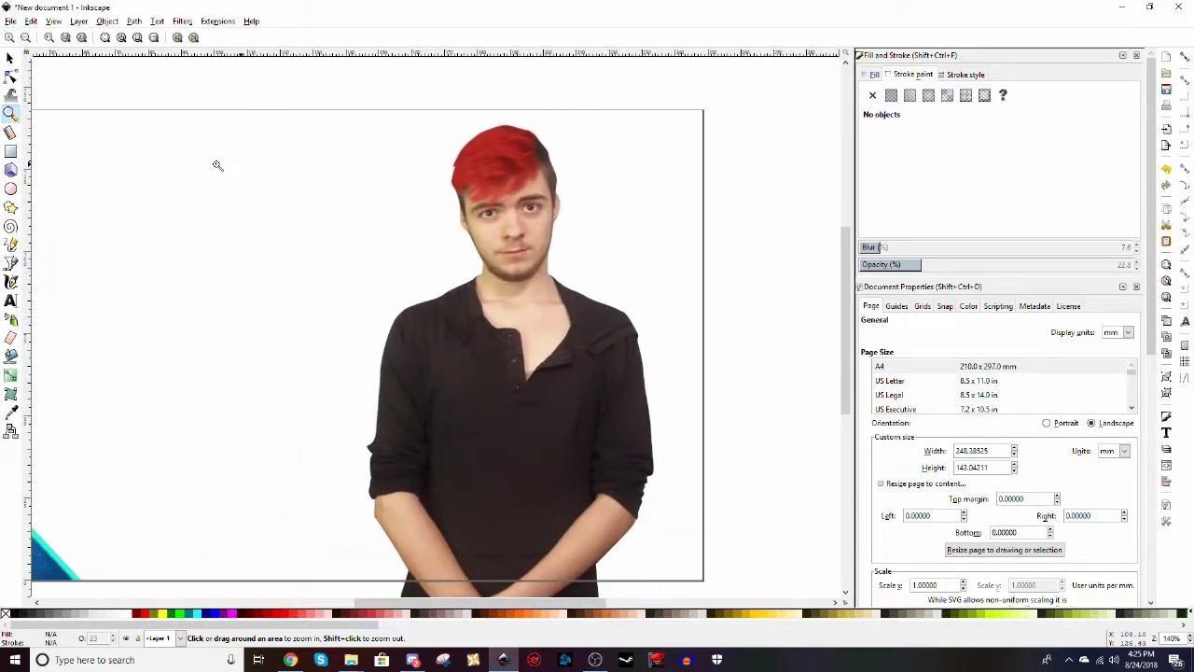
click(10, 58)
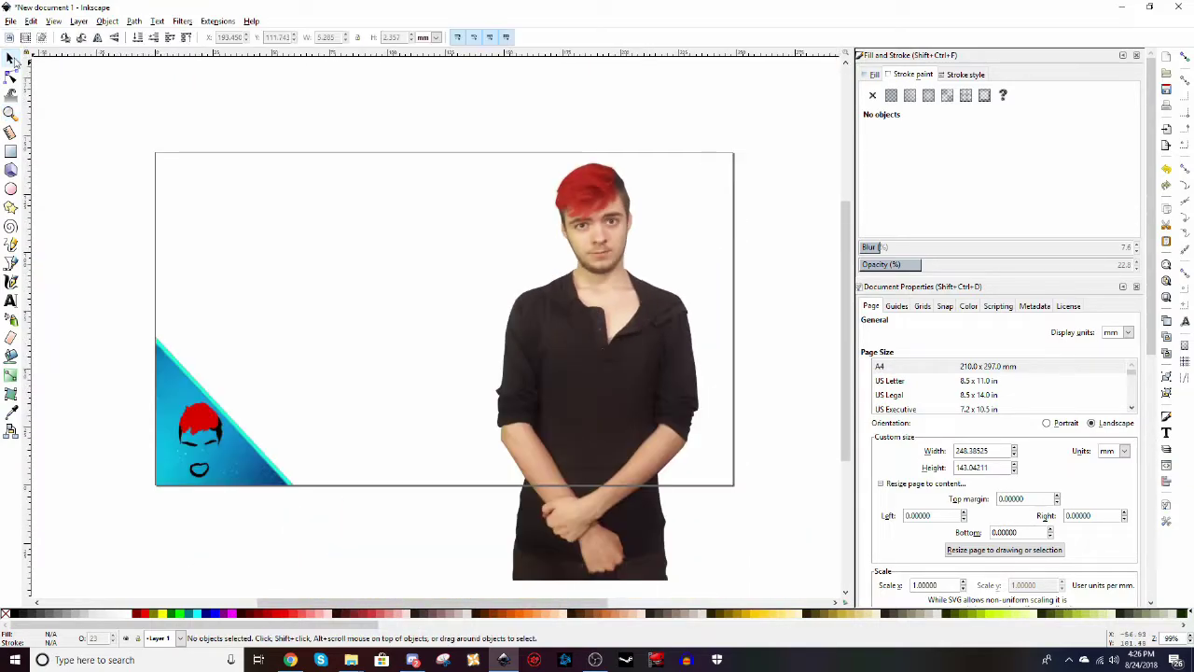
mouse_move(619, 349)
mouse_down()
mouse_move(638, 355)
mouse_move(622, 357)
mouse_up()
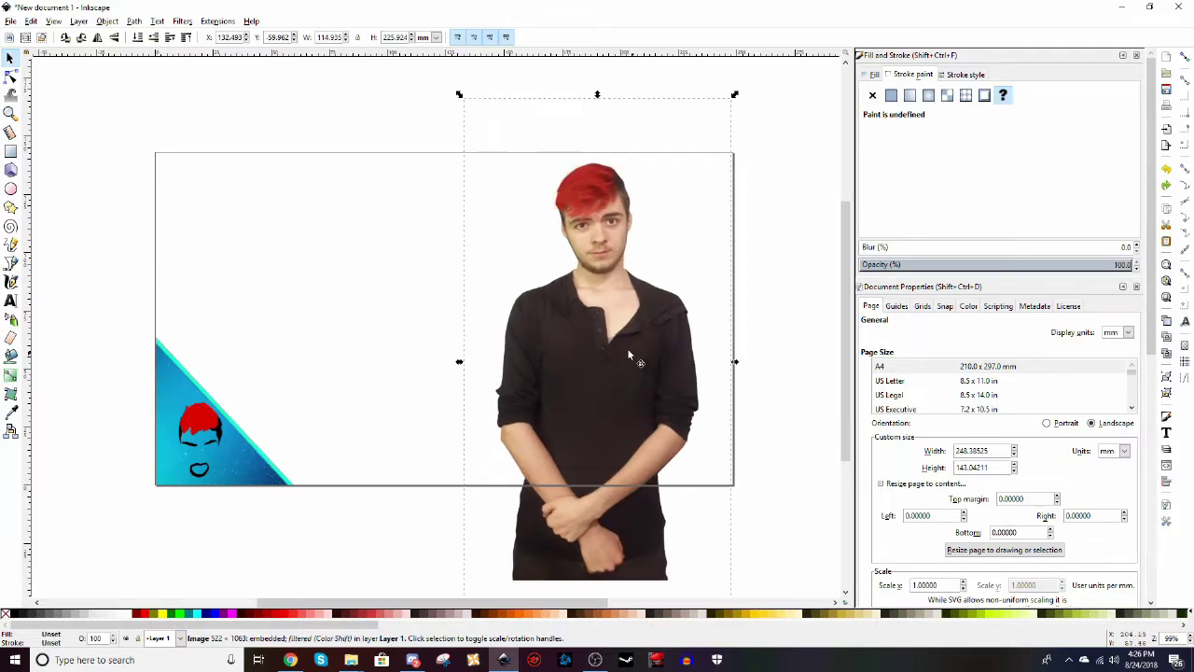
drag(379, 69, 785, 521)
right_click(593, 288)
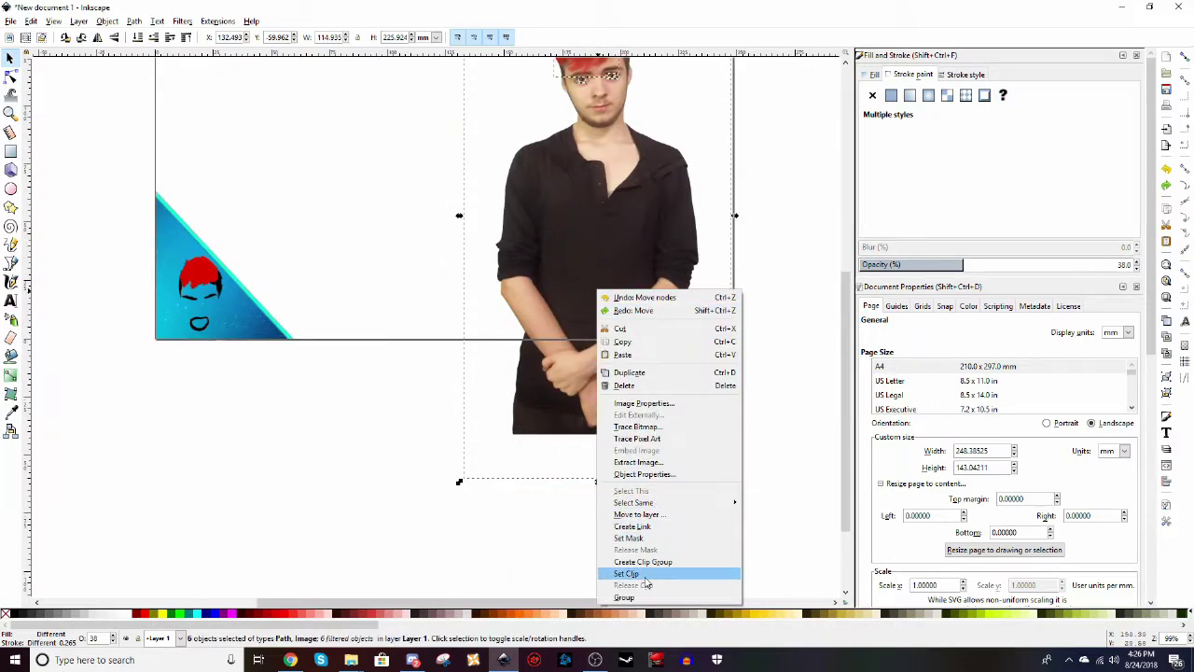
click(640, 597)
- Enlarge the portrait group to about 137 mm wide and 268 mm tall and move it lower on the page
scroll(825, 378, up, 2)
scroll(825, 378, up, 1)
drag(594, 308, 587, 338)
scroll(625, 319, down, 6)
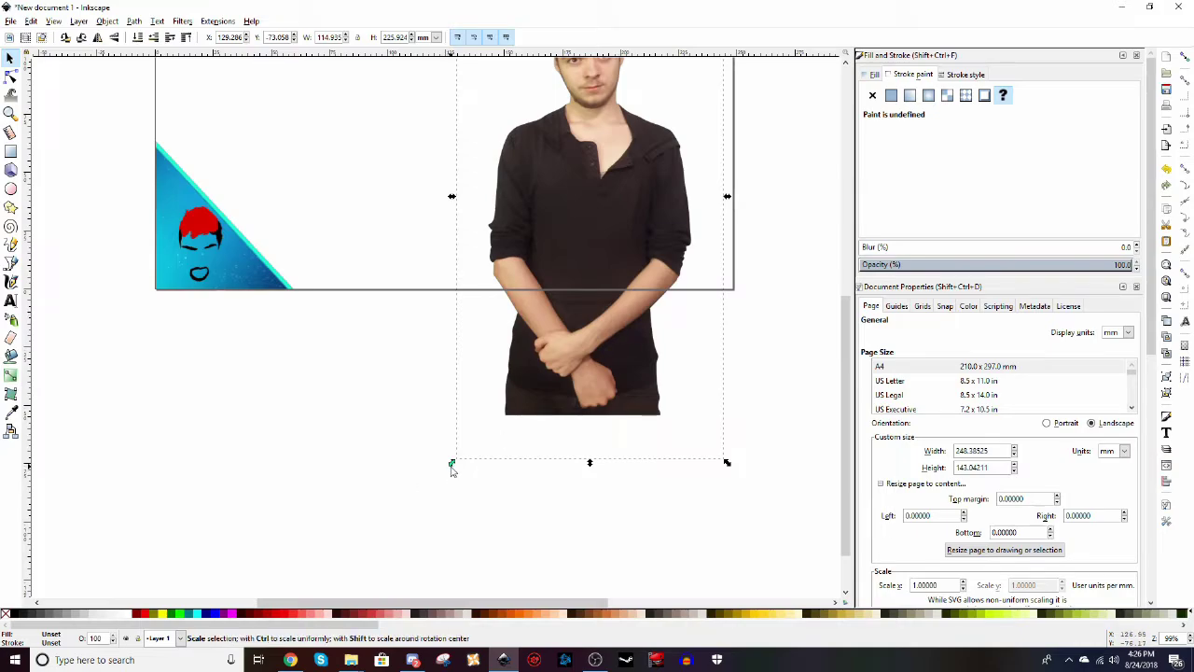
drag(452, 464, 402, 565)
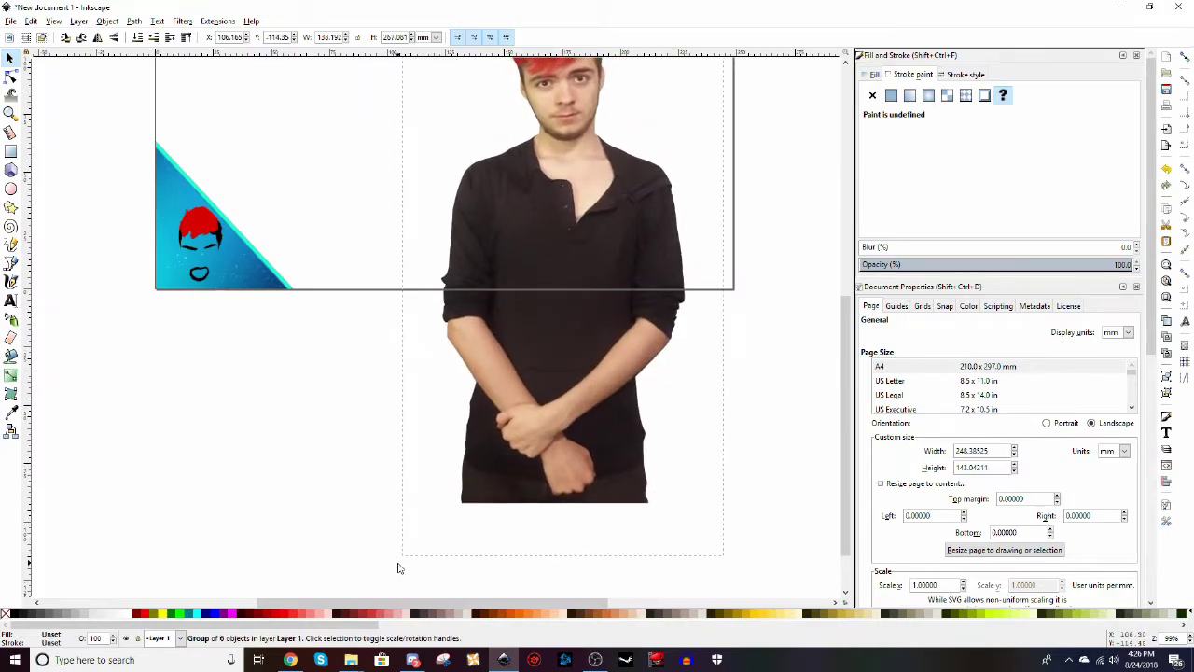
drag(577, 355, 587, 436)
scroll(616, 329, up, 4)
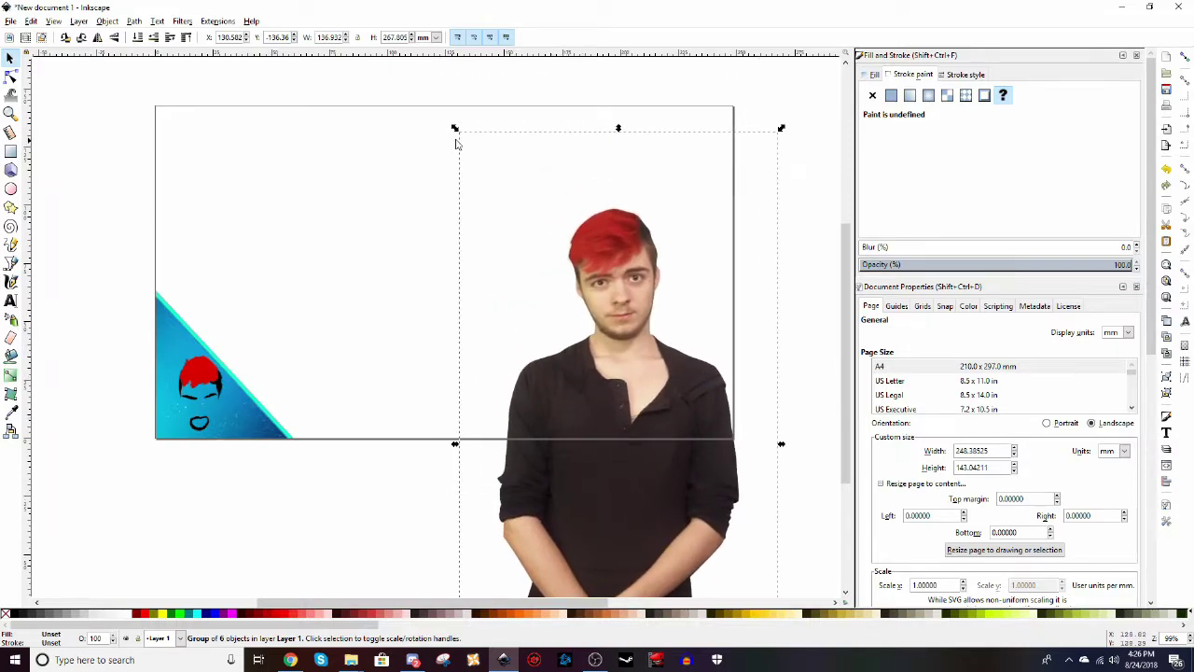
- Scale the portrait group up further to about 183 mm wide and 357 mm tall
drag(455, 128, 398, 56)
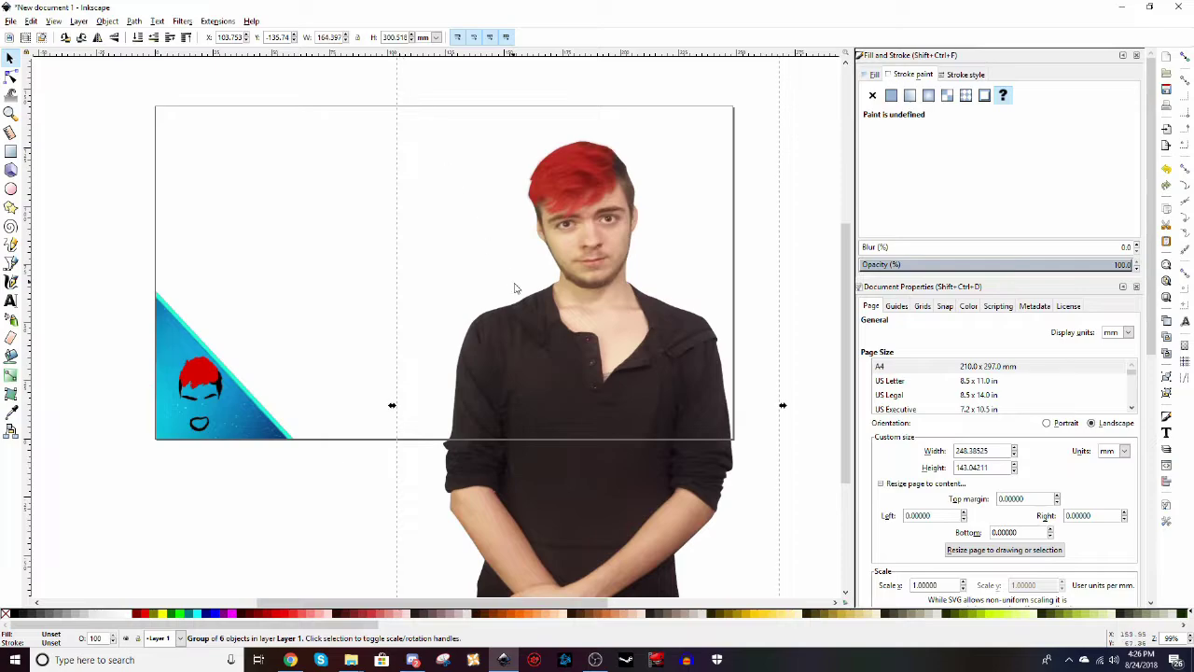
scroll(515, 288, up, 5)
drag(589, 221, 589, 156)
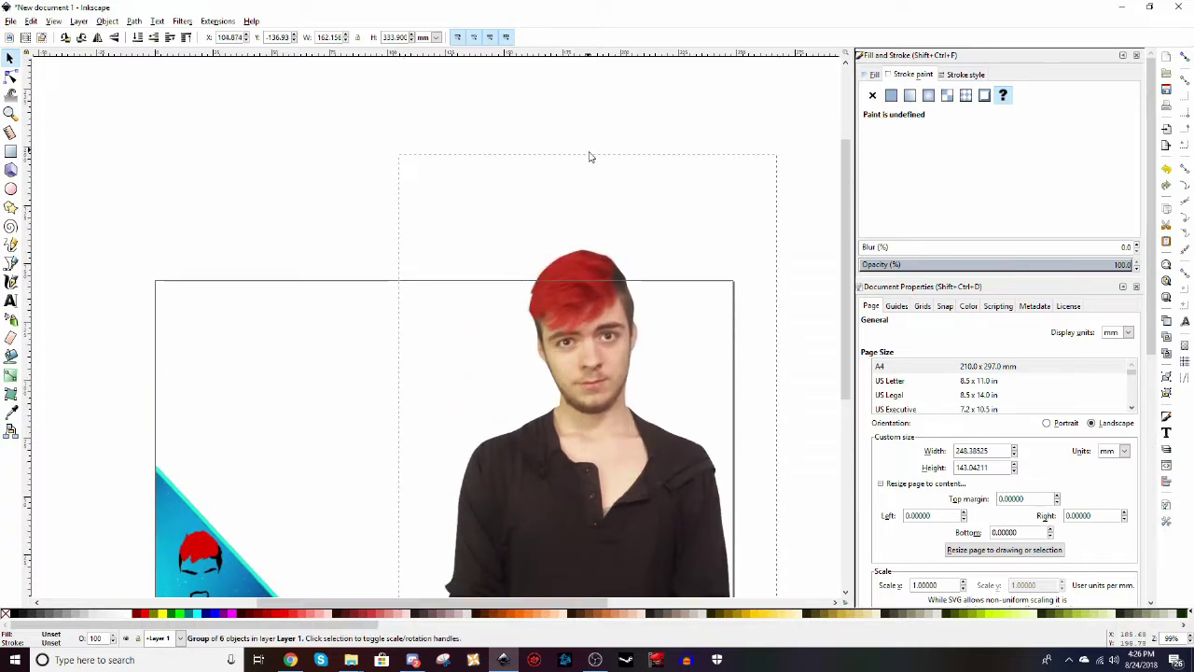
drag(396, 164, 346, 97)
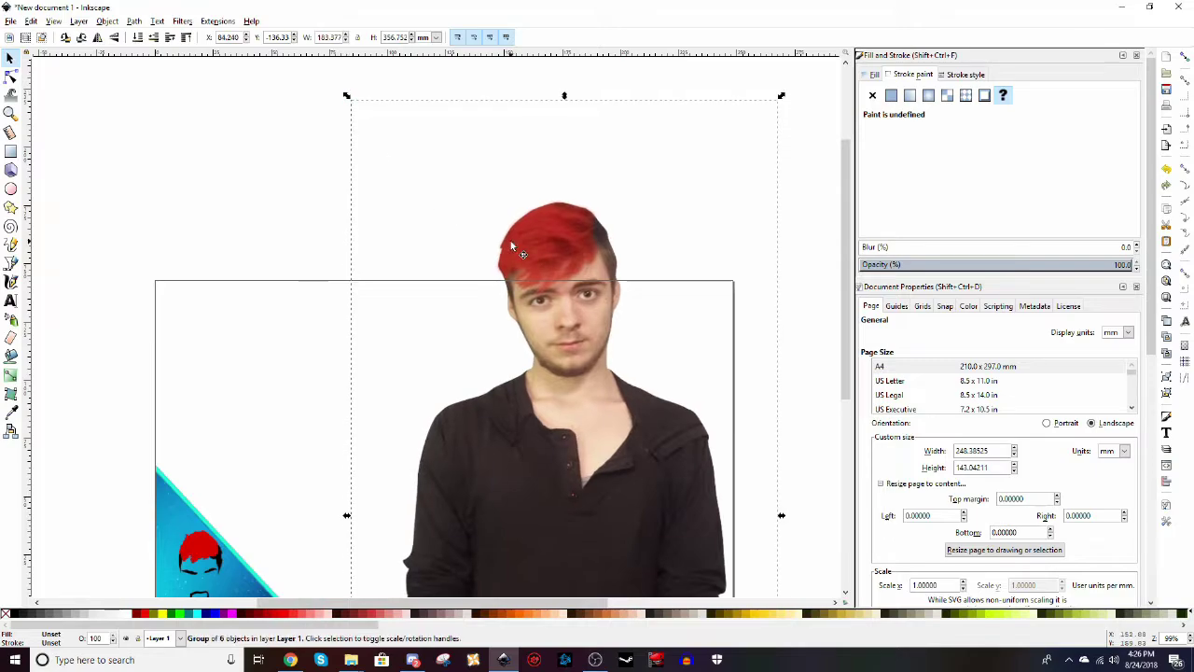
- Move the enlarged portrait group to the page's right side, with the hair just below the upper page edge
scroll(512, 245, down, 10)
drag(558, 221, 554, 293)
scroll(554, 295, up, 4)
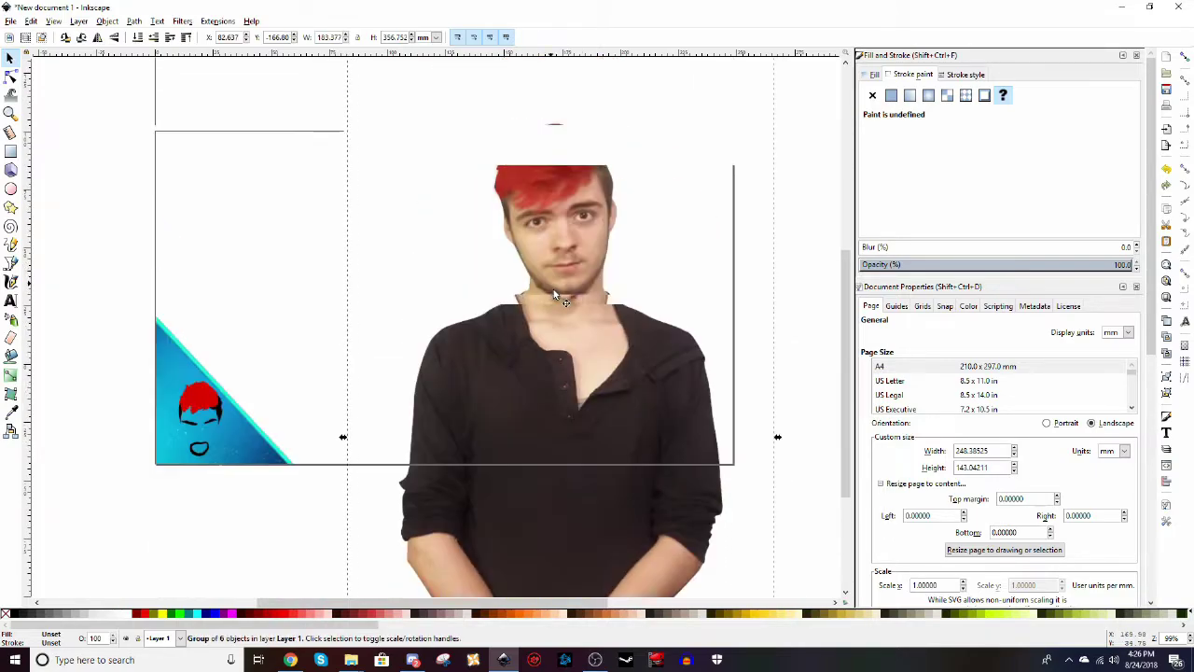
scroll(554, 293, up, 4)
drag(556, 401, 562, 421)
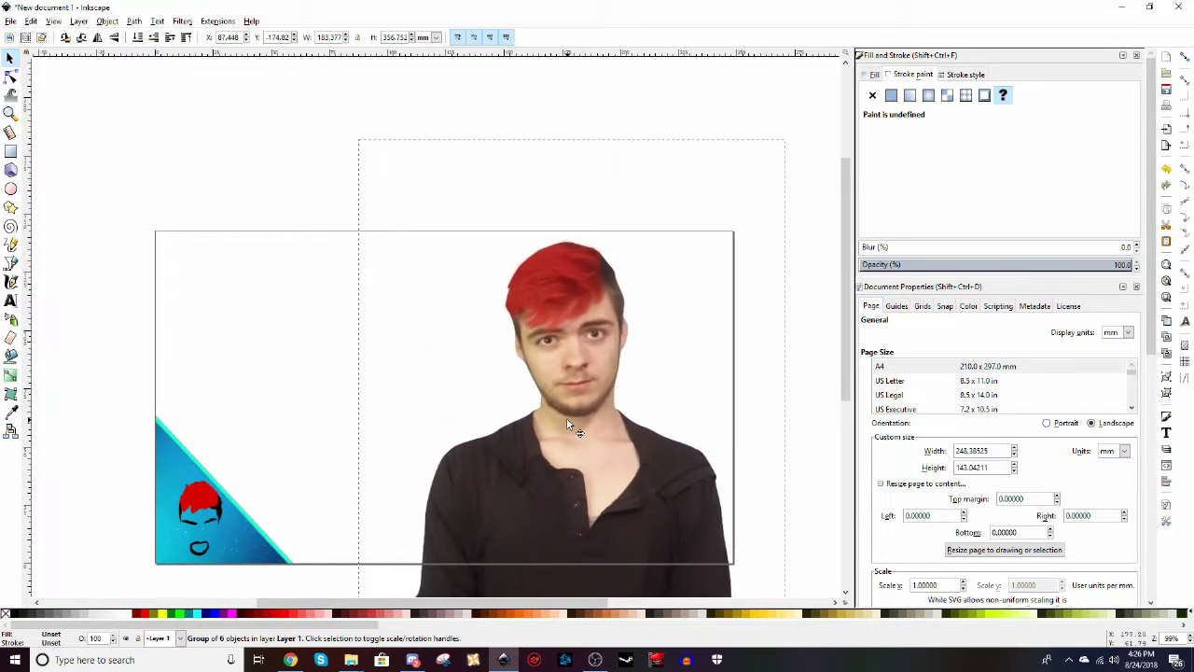
drag(568, 425, 636, 412)
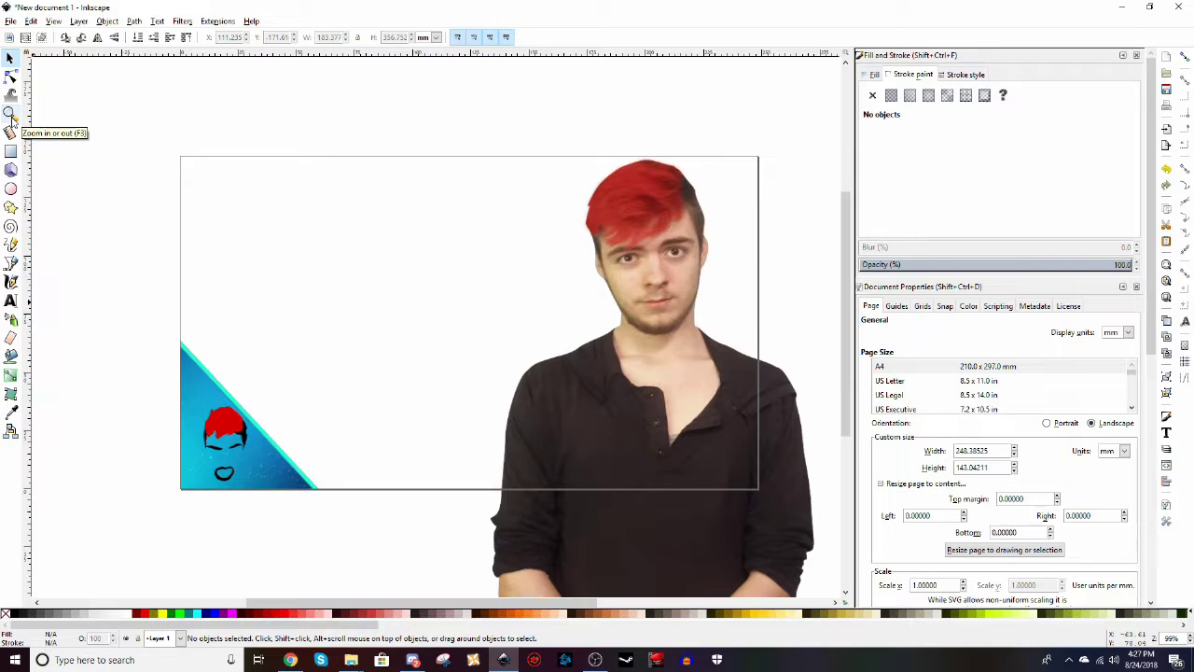
- Draw a closed Bezier outline slightly outside the portrait's arms, shoulders, neck and head, closing it across the torso below the page's lower edge
key(b)
click(495, 496)
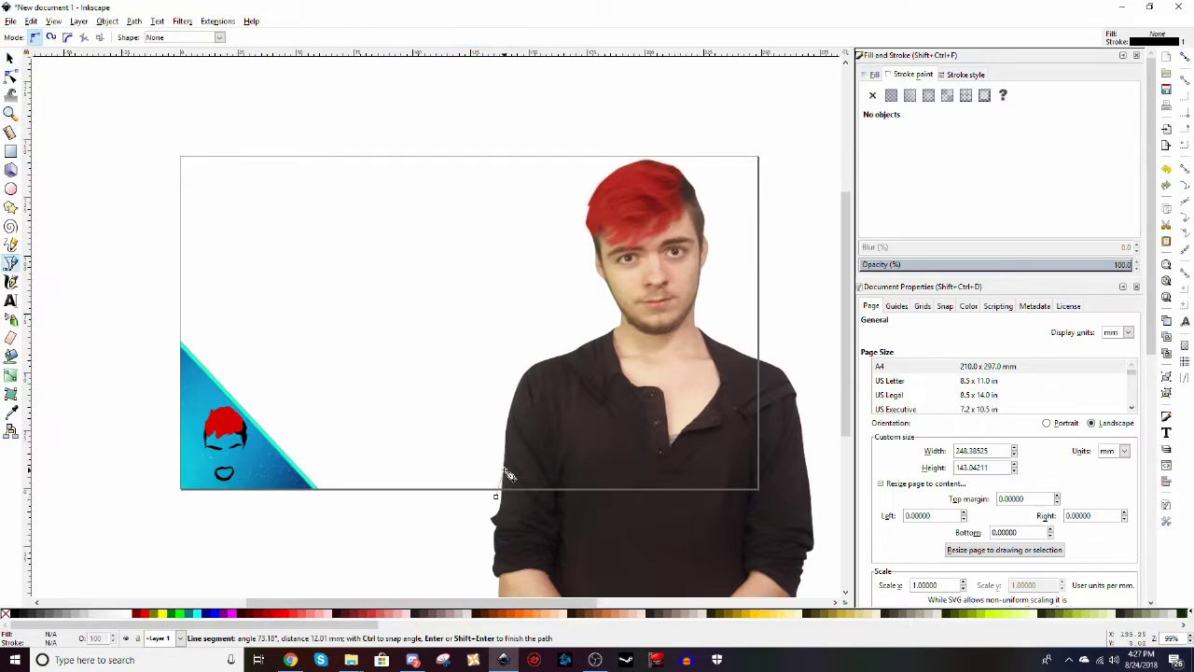
click(502, 424)
click(508, 389)
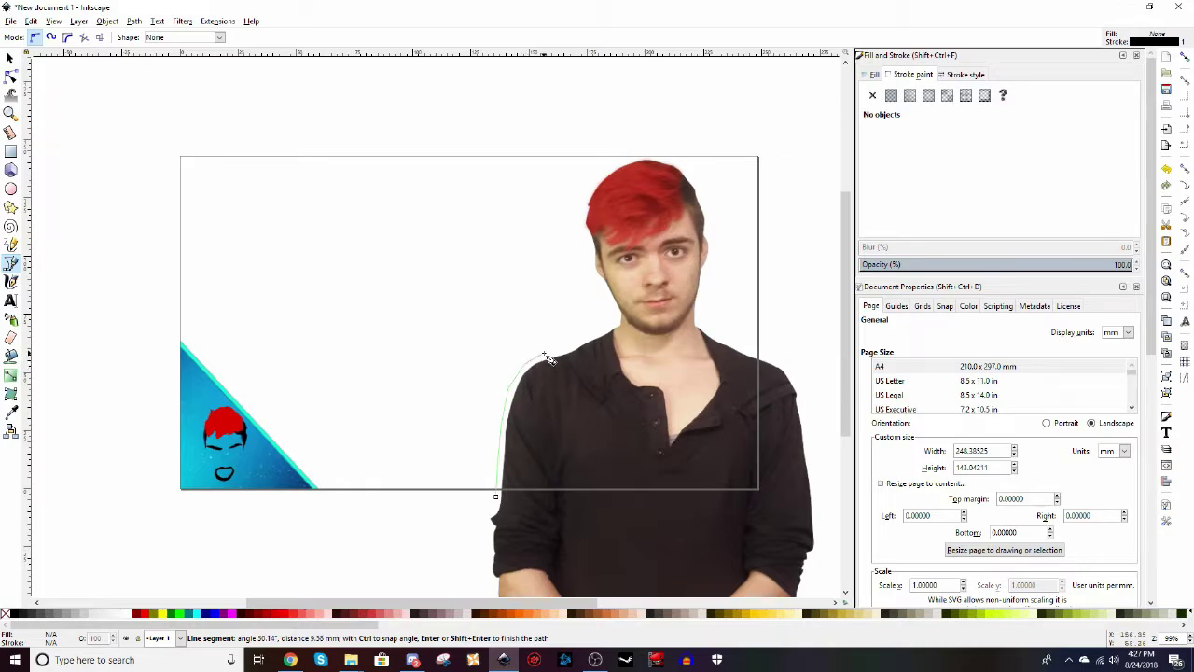
click(557, 357)
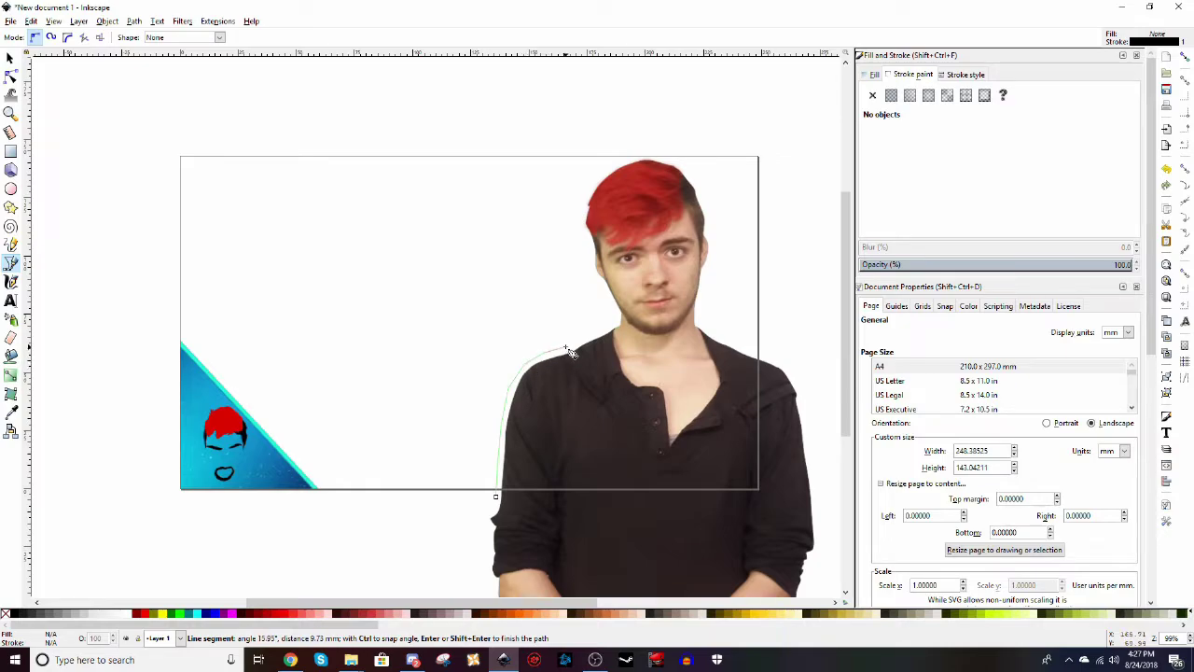
click(617, 329)
click(603, 282)
click(593, 274)
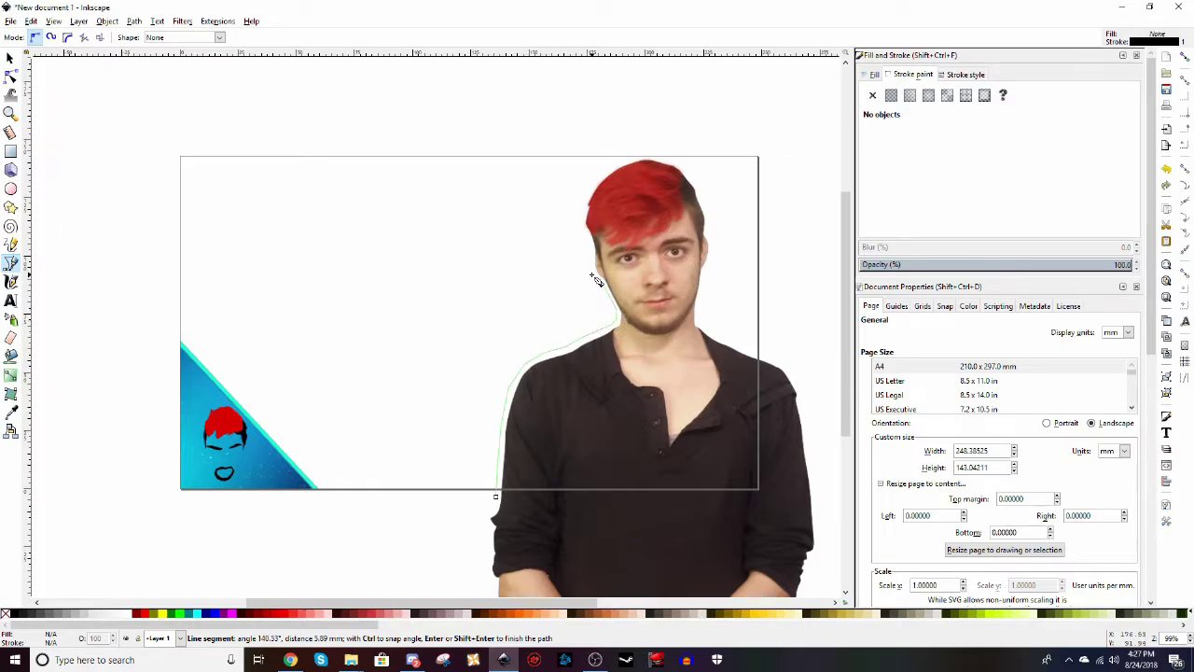
click(591, 253)
click(580, 224)
click(581, 196)
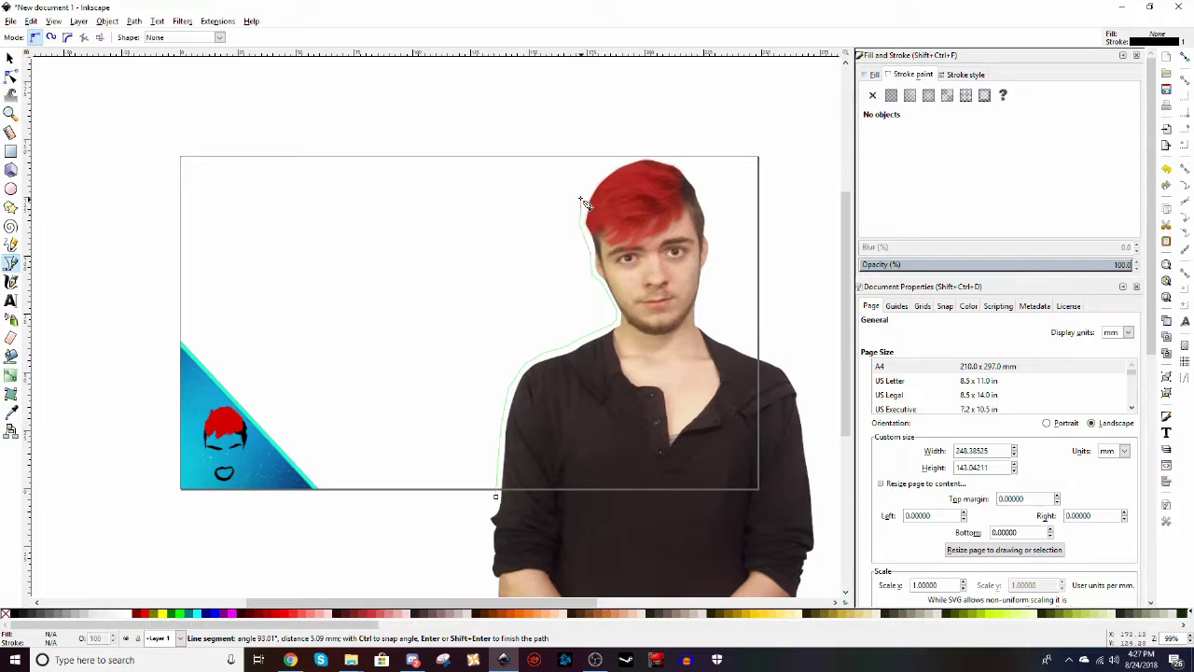
click(610, 167)
click(654, 160)
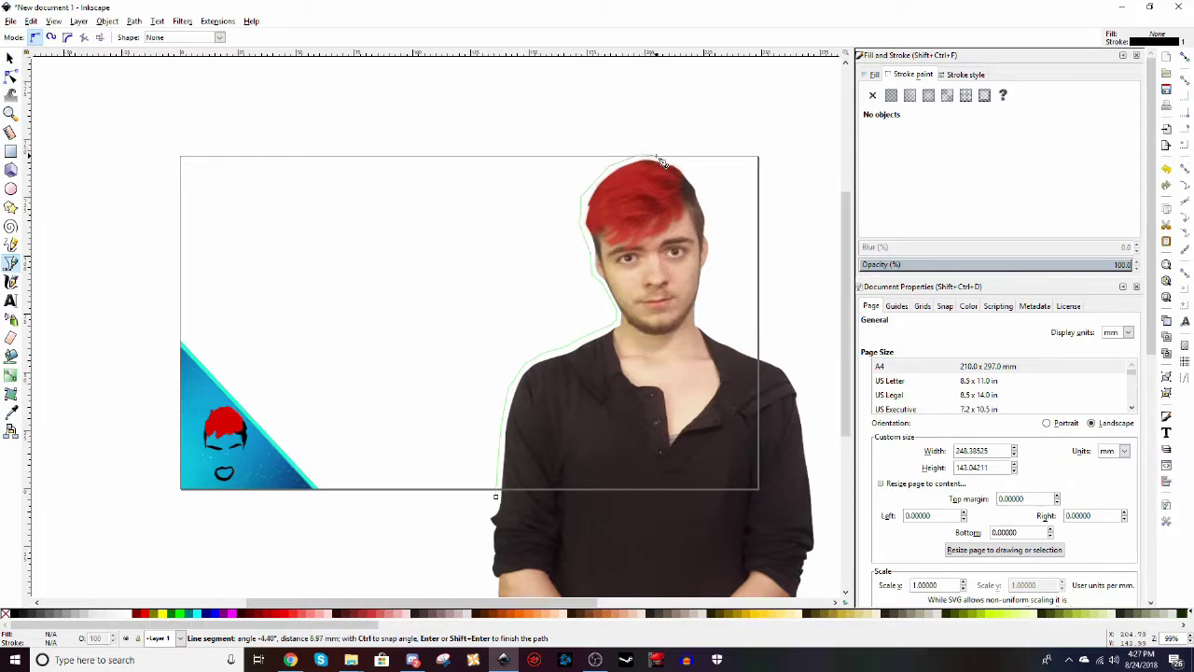
click(694, 178)
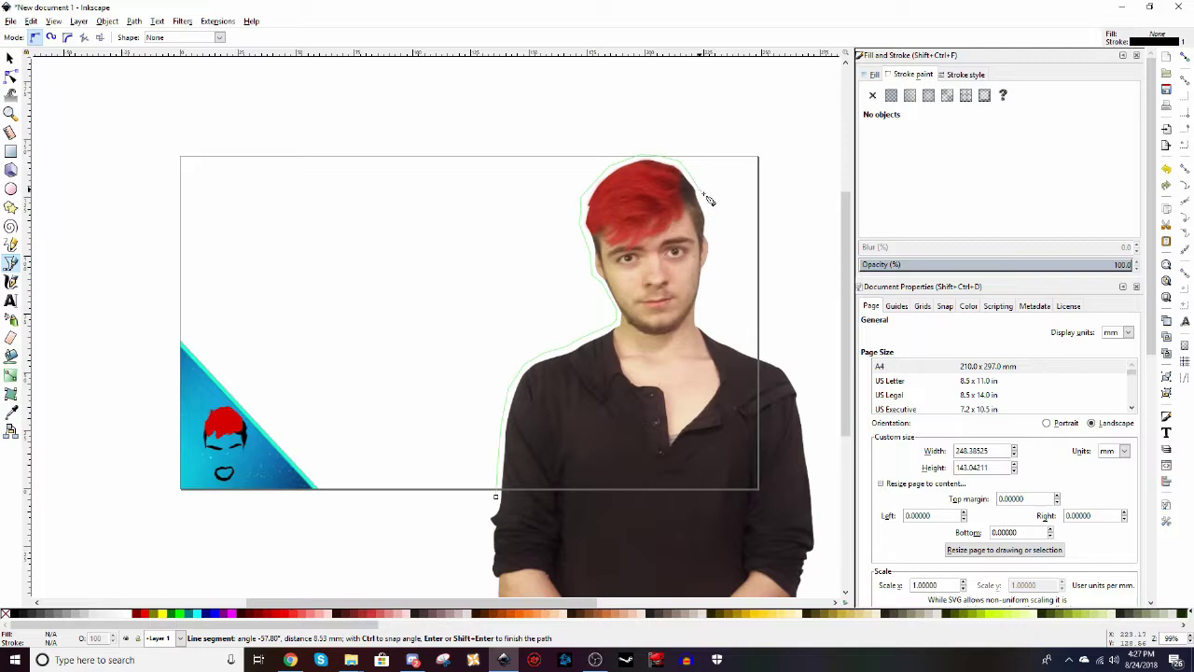
click(706, 226)
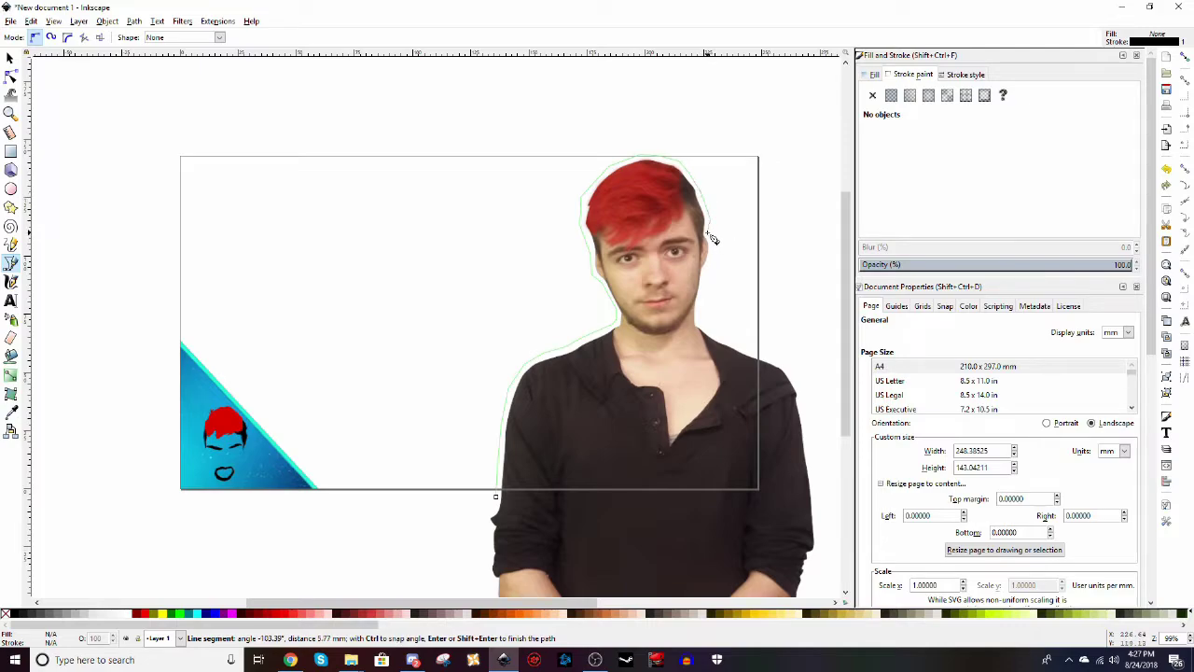
click(714, 243)
click(709, 272)
click(698, 323)
click(734, 341)
click(771, 357)
click(810, 483)
click(586, 526)
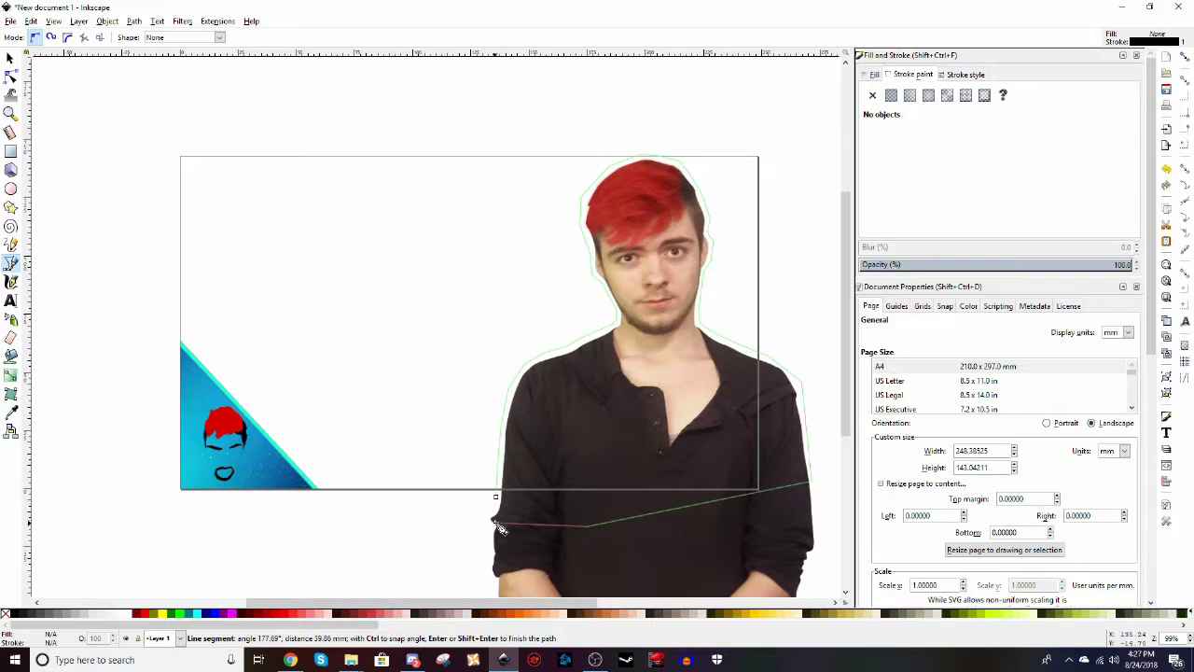
click(494, 519)
click(498, 500)
- Fill the traced silhouette outline with white and deselect it
click(9, 58)
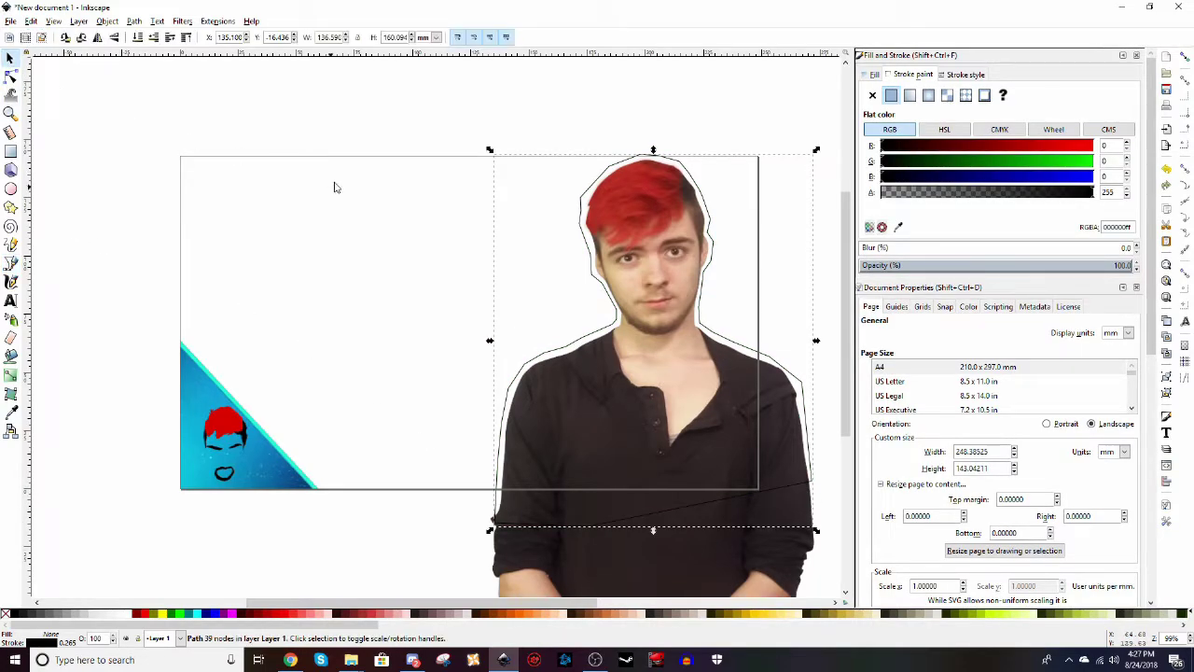
click(133, 616)
click(69, 209)
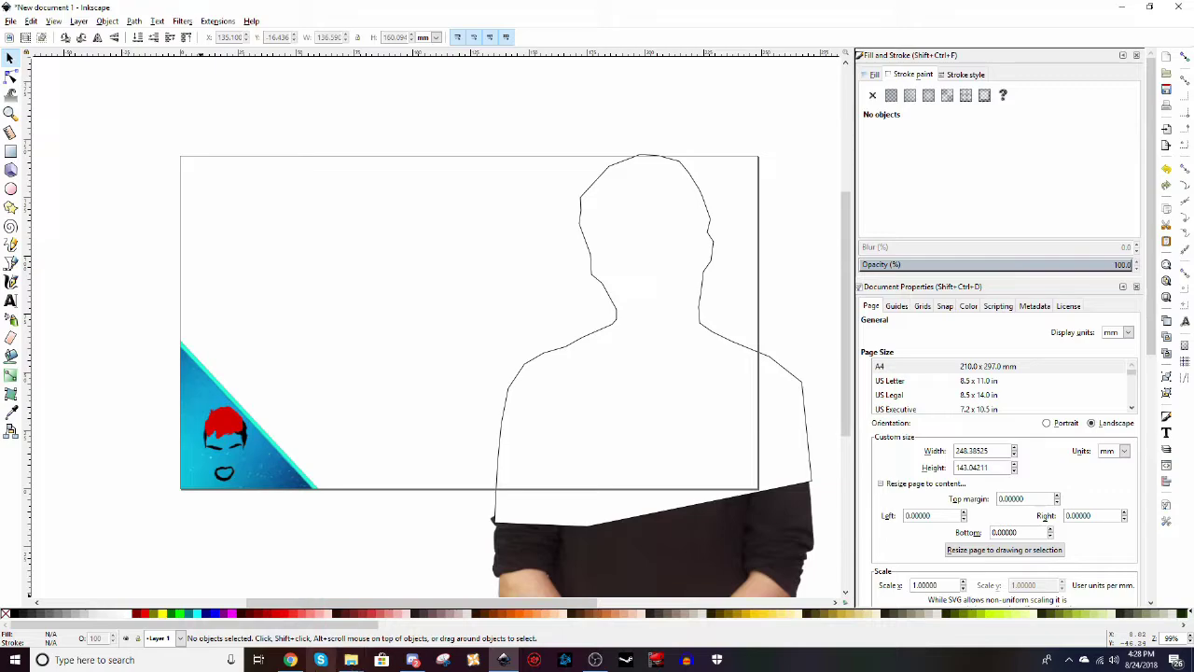
- Switch to Chrome, search Google Images for "clean bright recording setup" and preview several related desk setup pictures
click(291, 660)
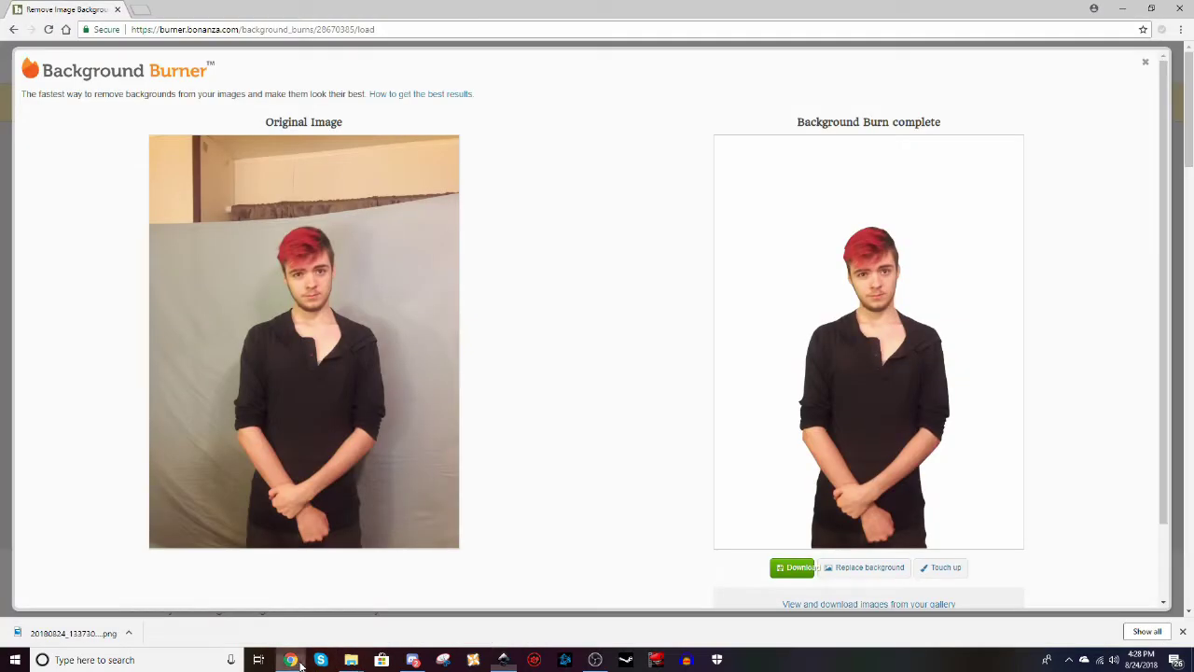
click(159, 12)
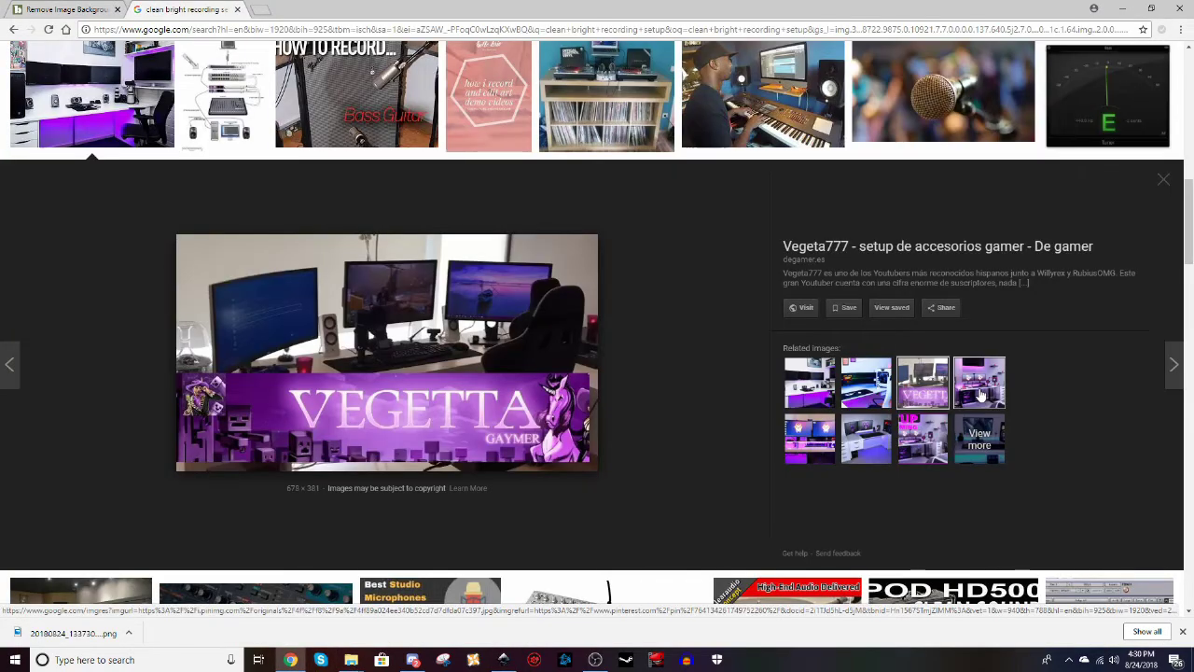
click(979, 383)
click(863, 451)
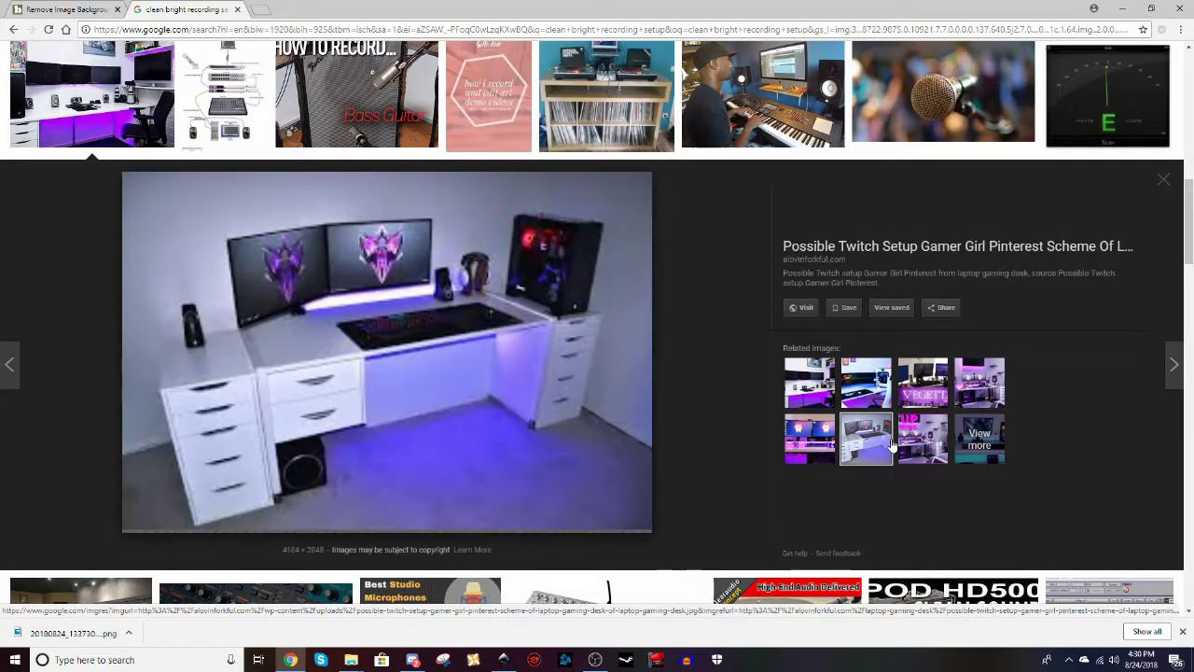
click(880, 416)
click(881, 414)
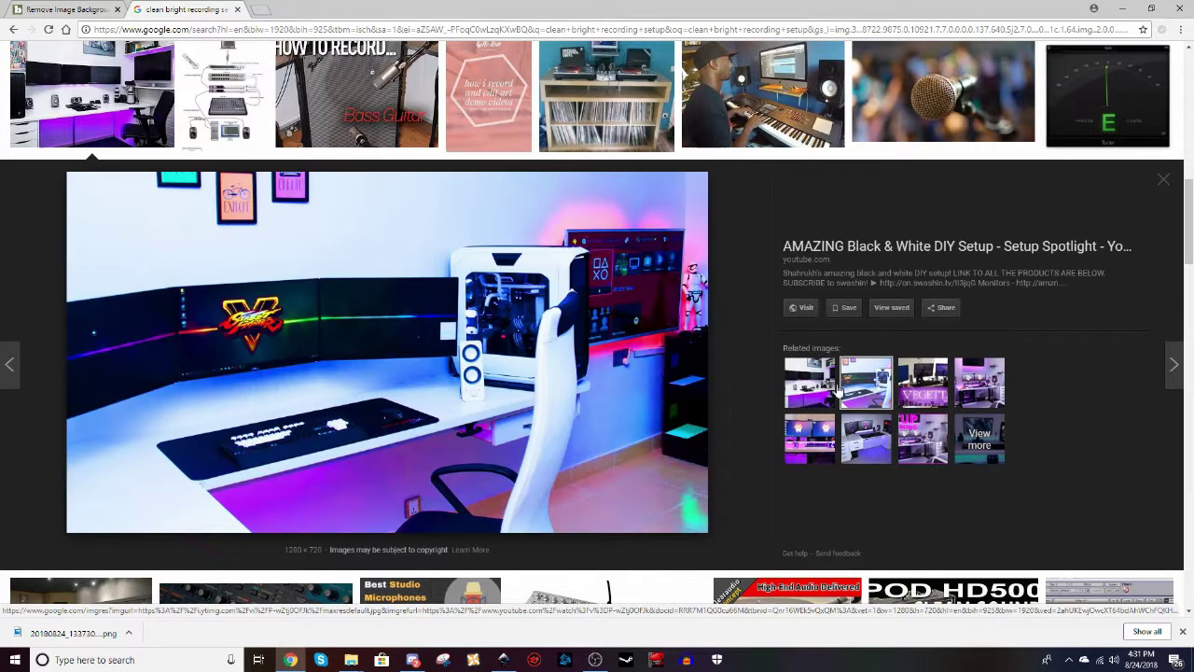
- Open the related "Really clean setup" picture of the white desk with purple lighting and copy the image
click(810, 375)
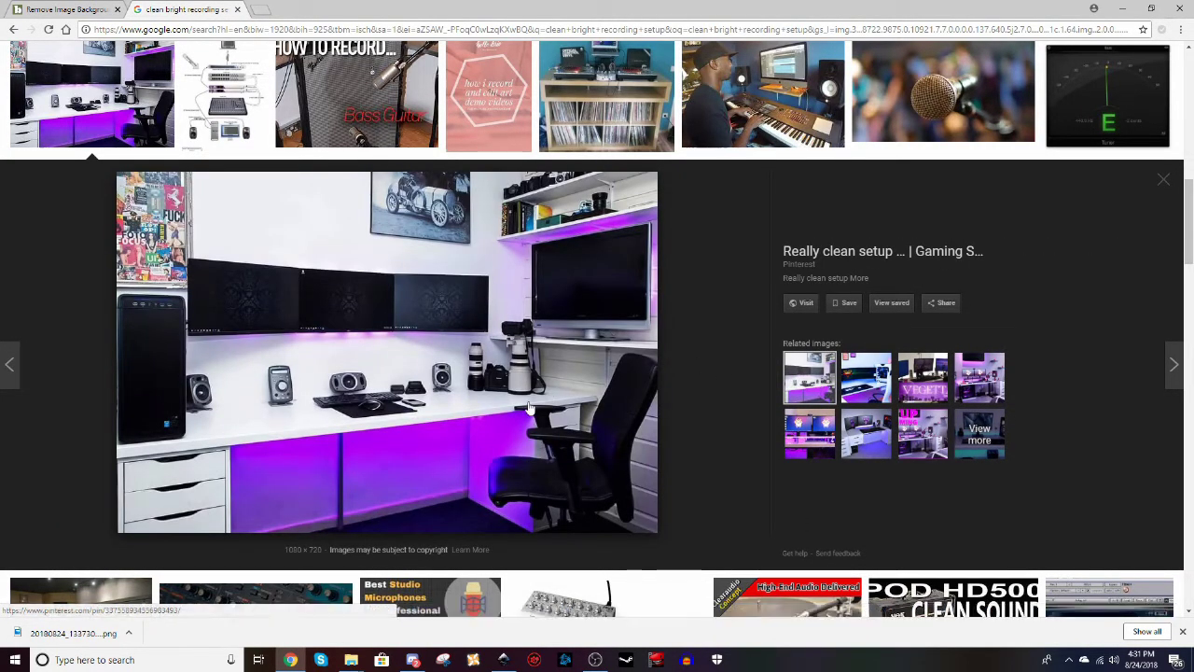
right_click(344, 322)
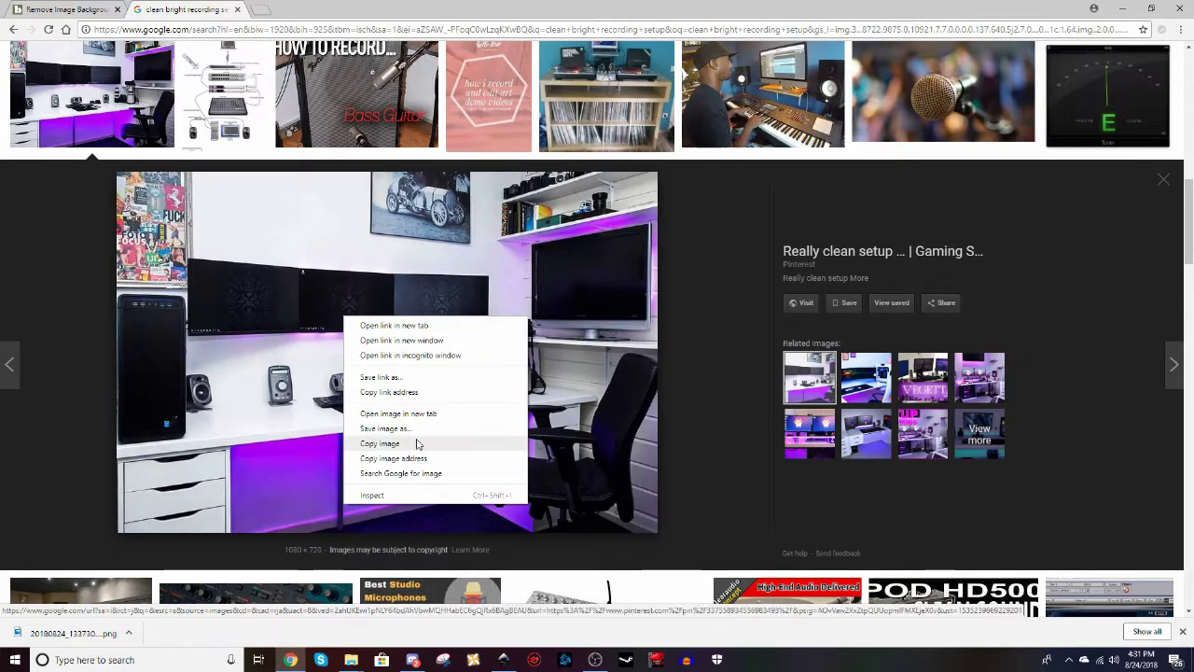
click(397, 444)
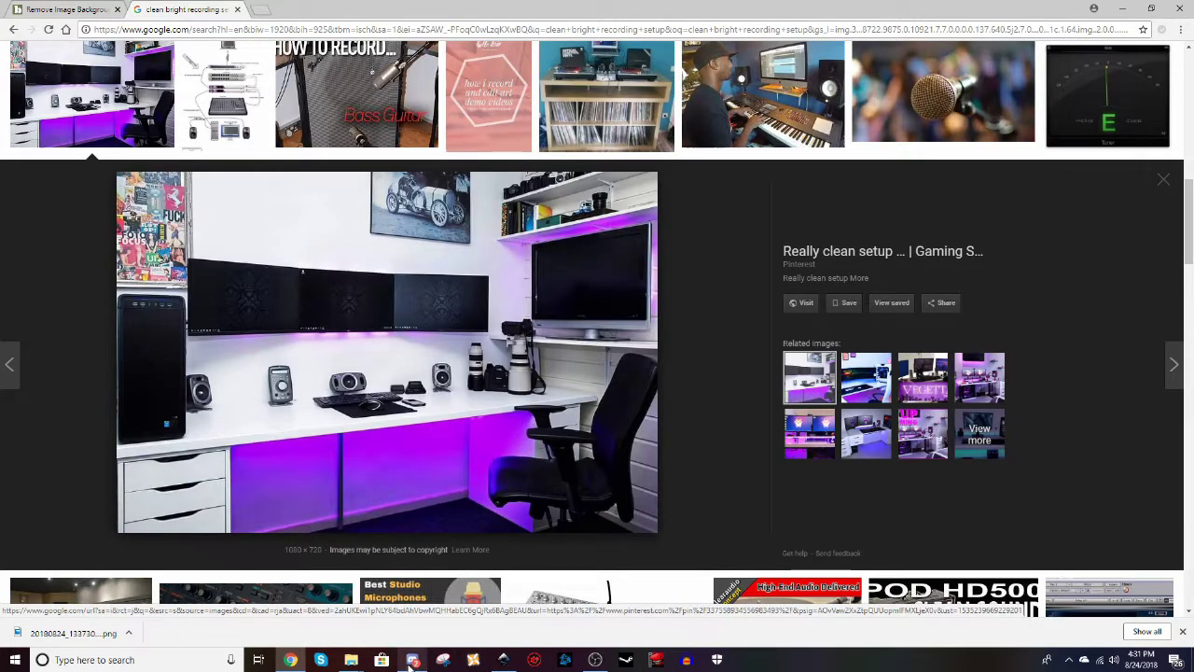
- Switch back to Inkscape and paste the copied desk setup image into the document
mouse_move(413, 660)
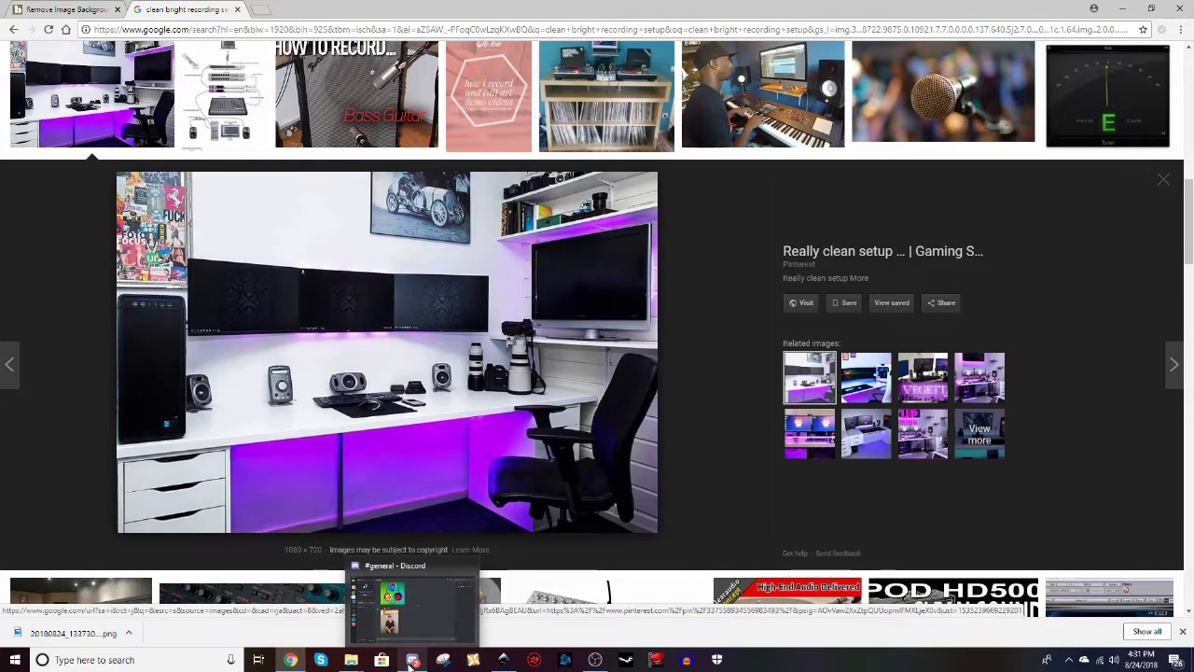
click(595, 659)
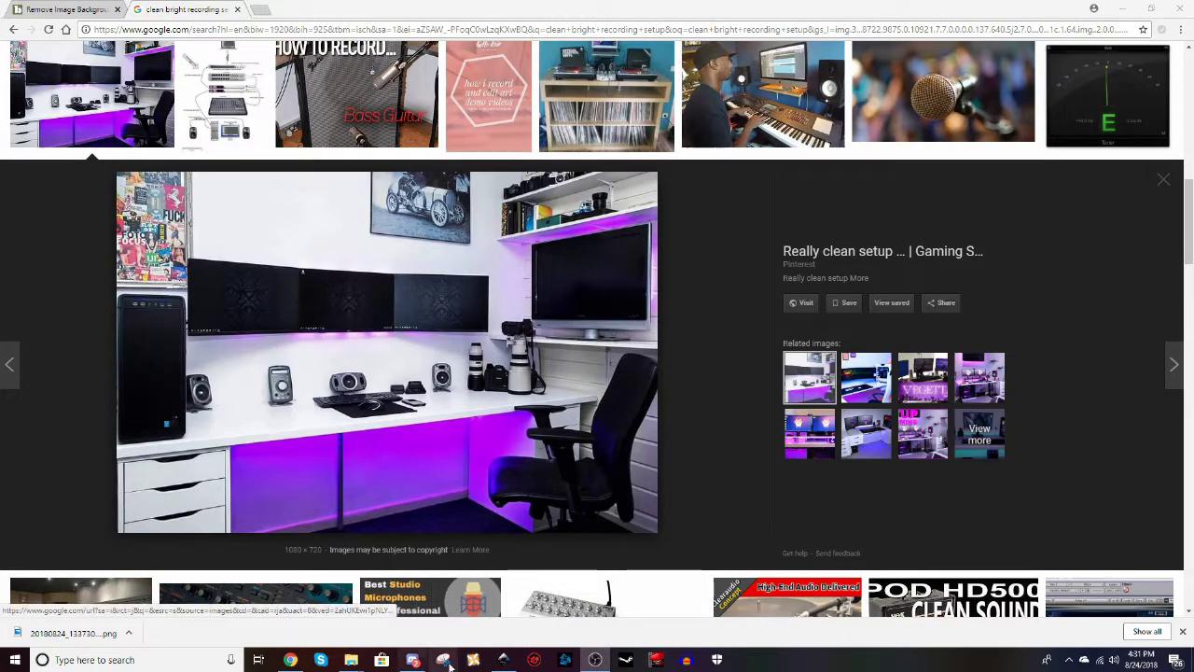
mouse_move(415, 661)
click(504, 660)
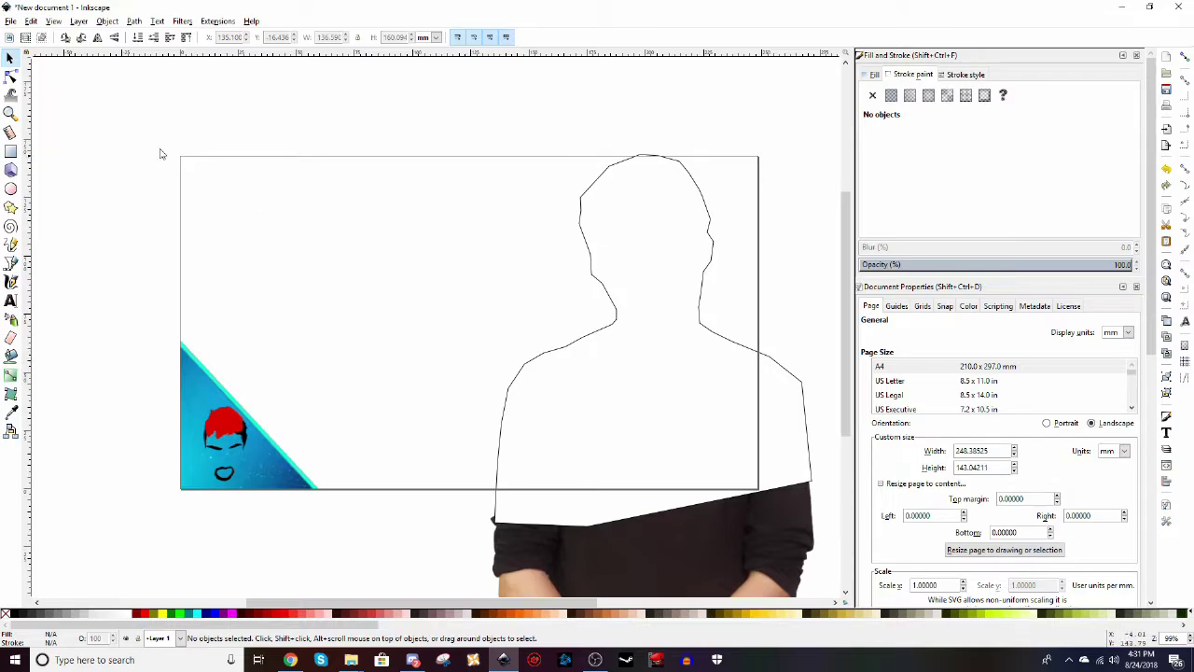
right_click(118, 112)
click(179, 184)
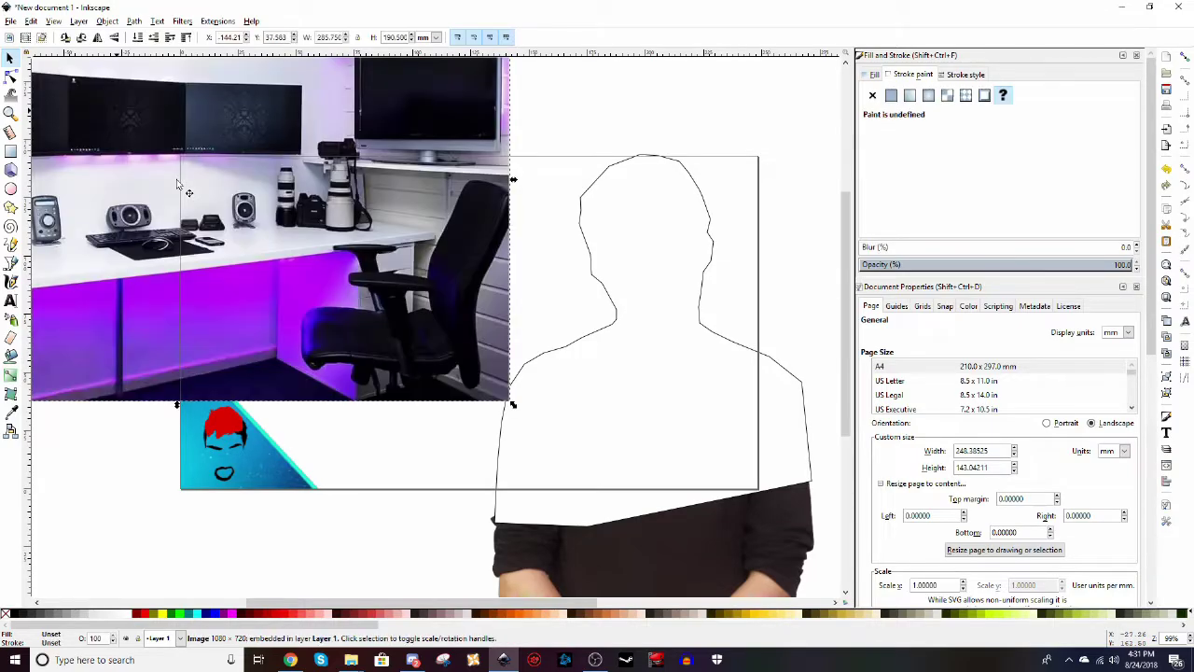
- Position the desk setup image over the whole page and enlarge it to about 303 by 200 mm
drag(178, 184, 484, 304)
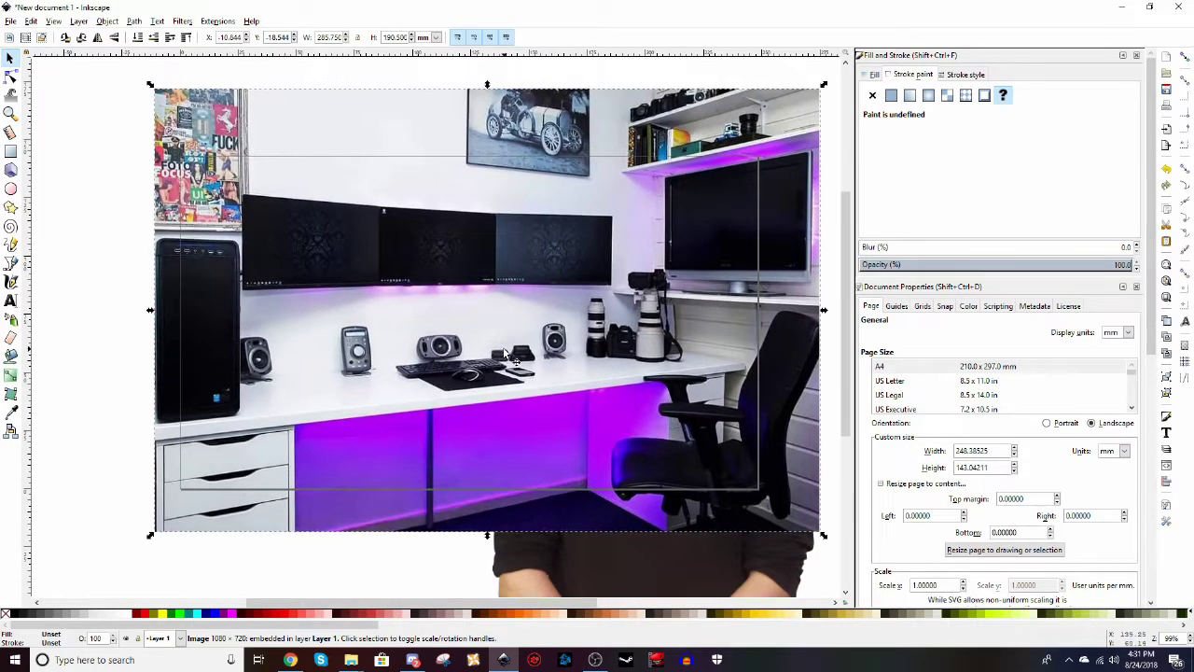
scroll(359, 292, up, 2)
drag(153, 138, 116, 123)
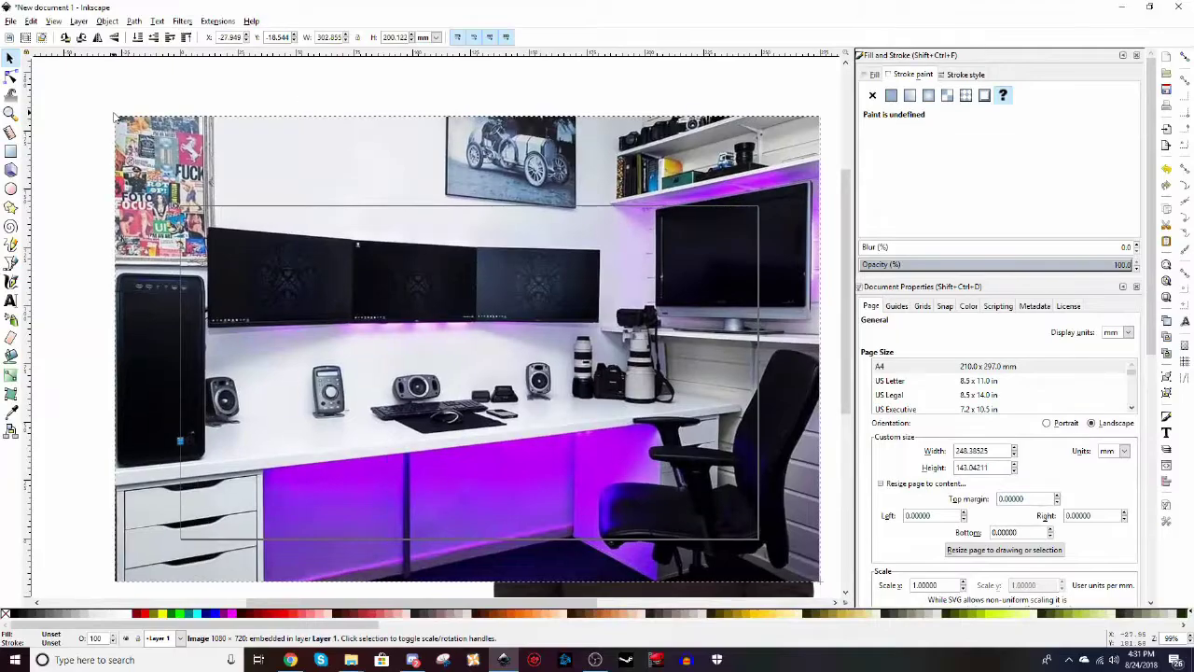
drag(357, 364, 372, 353)
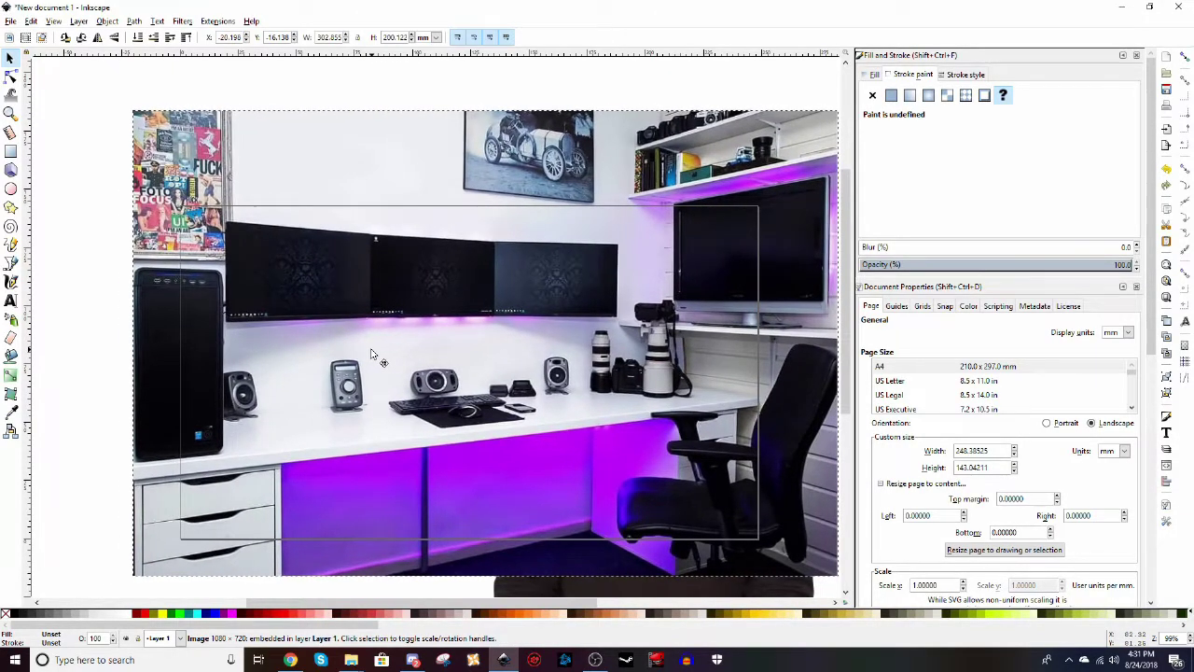
- Send the desk setup image to the bottom of the stack, lower the silhouette outline behind the portrait and deselect
click(137, 37)
click(154, 37)
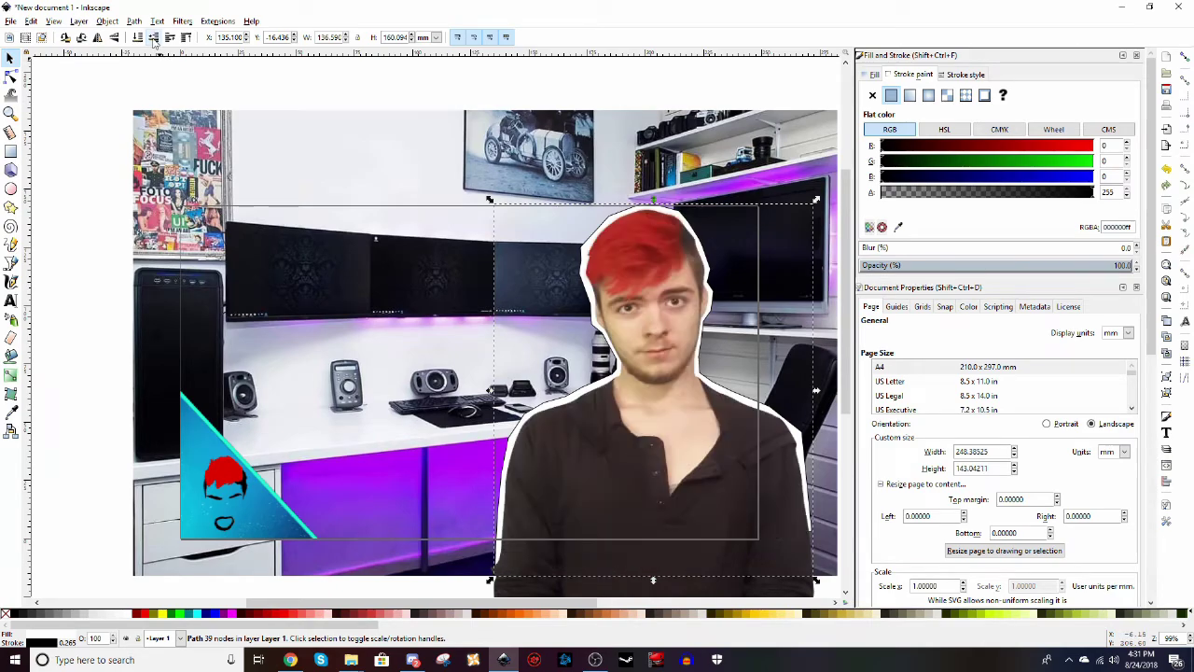
key(Escape)
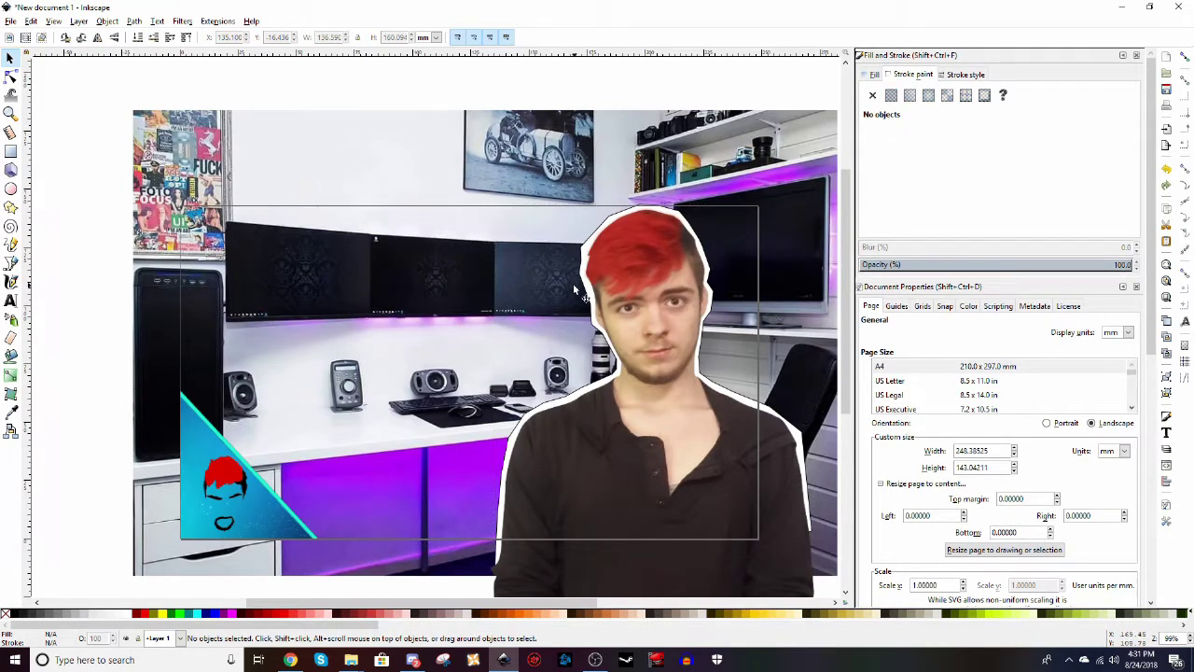
- Blur the desk setup image by 3.2% and the white silhouette outline by 0.9%
click(460, 264)
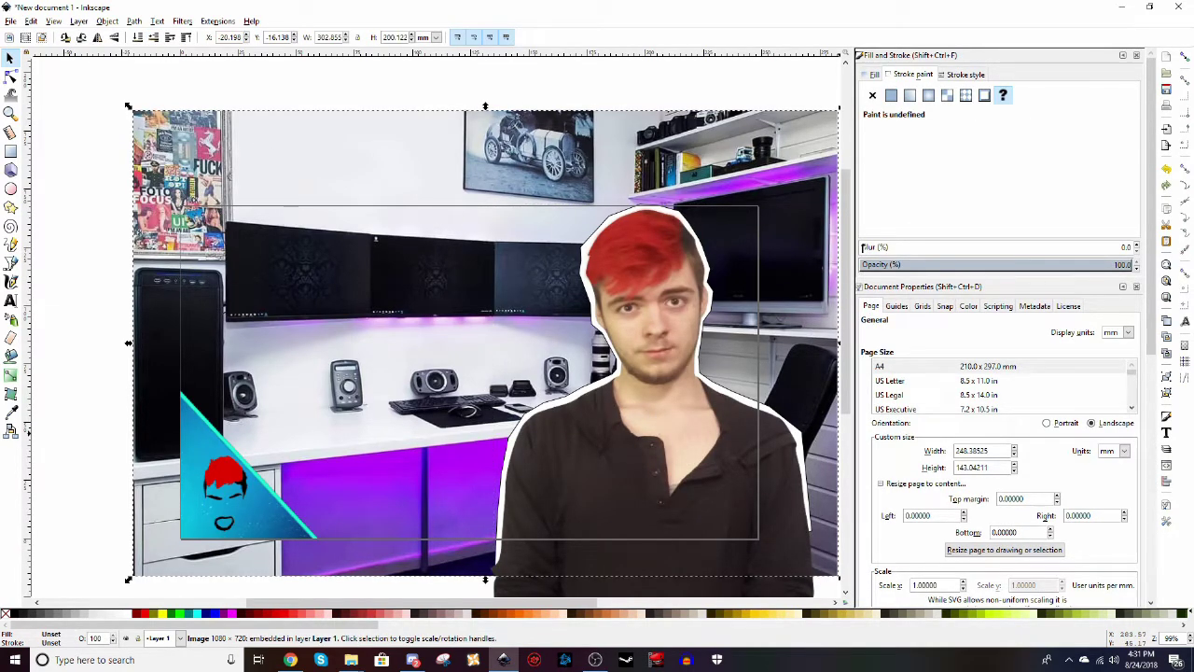
drag(862, 247, 869, 247)
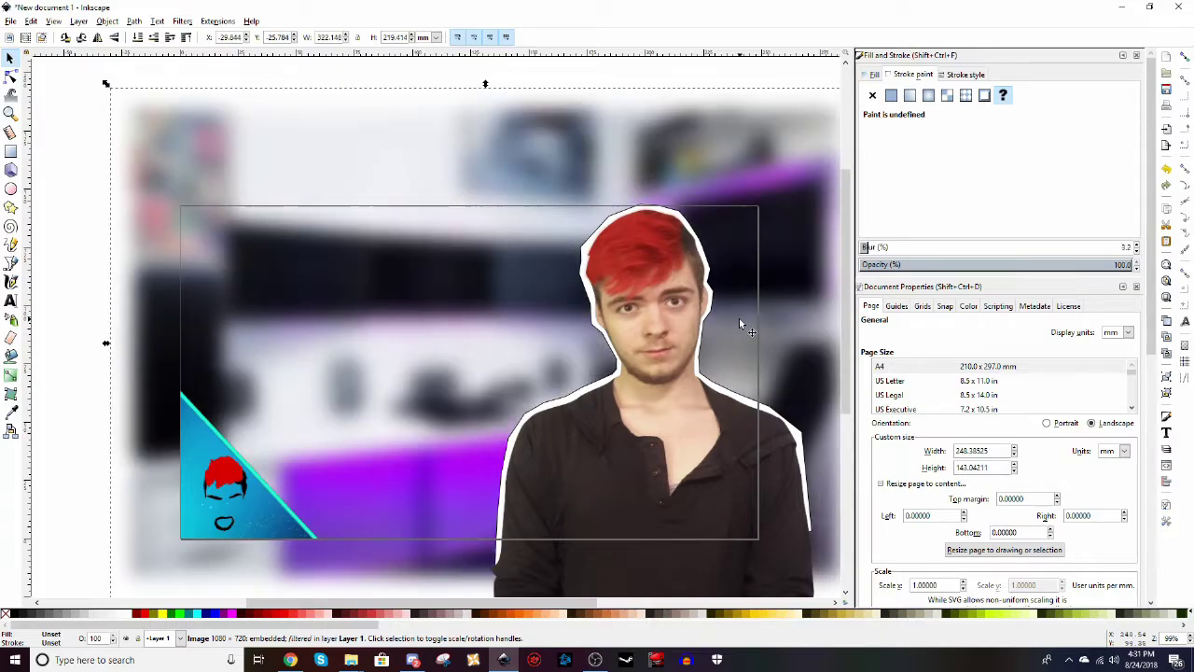
click(798, 364)
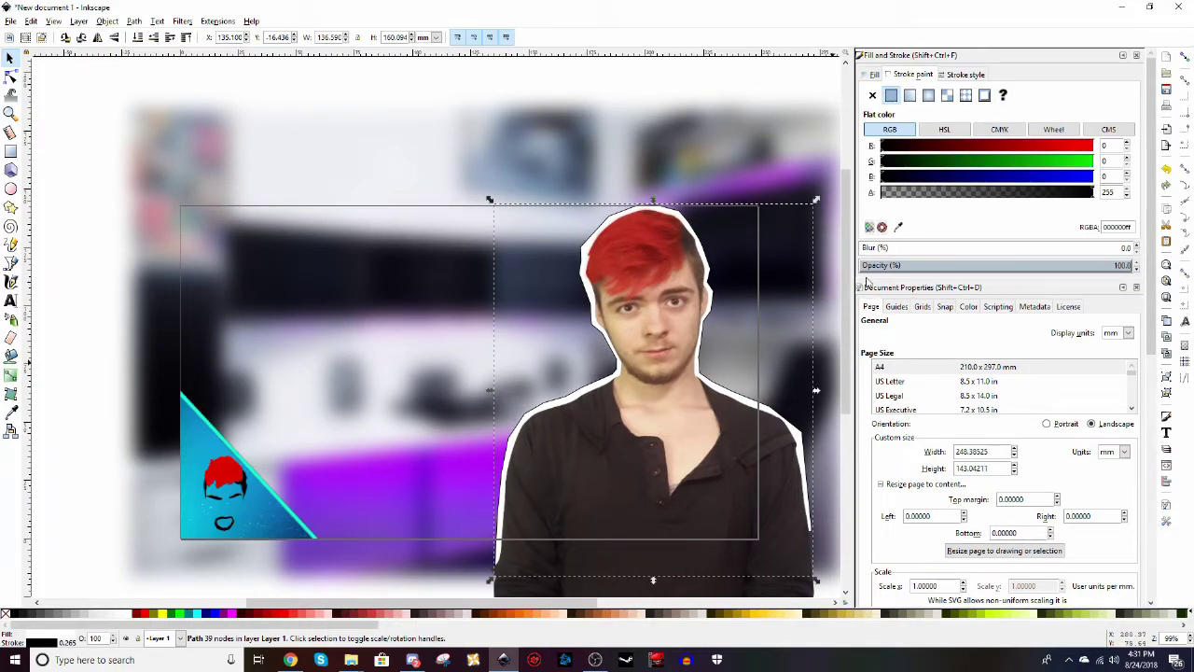
click(862, 247)
- Nudge the silhouette outline's node beside the jaw and remove the outline's stroke
double_click(603, 335)
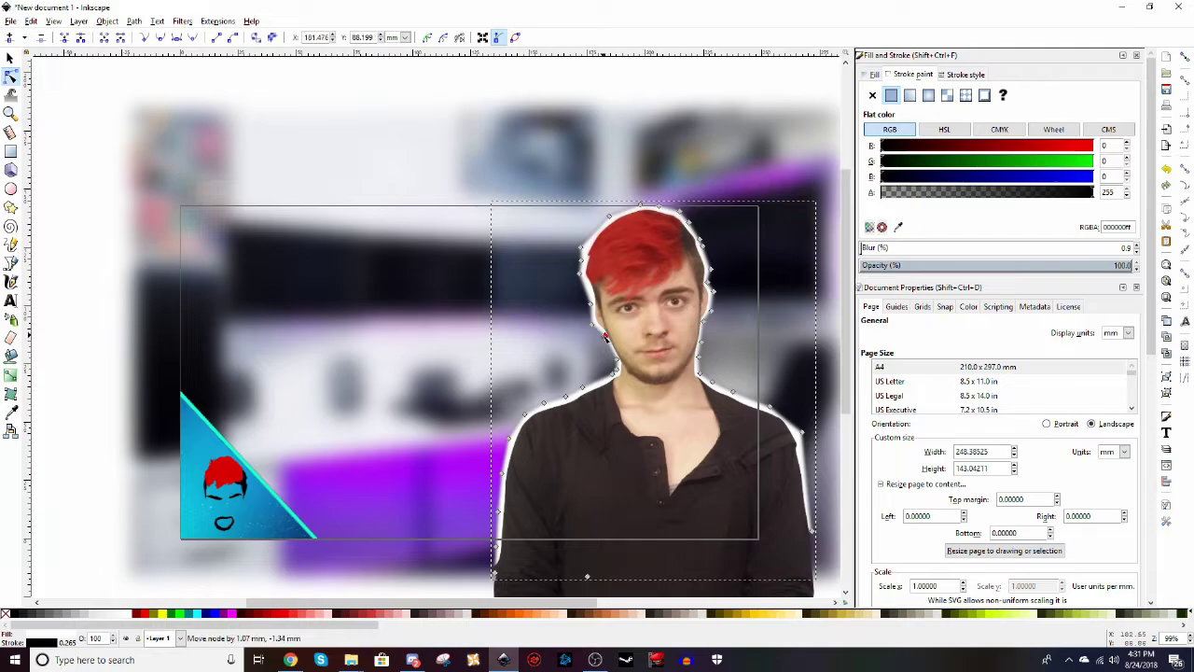
drag(605, 337, 597, 329)
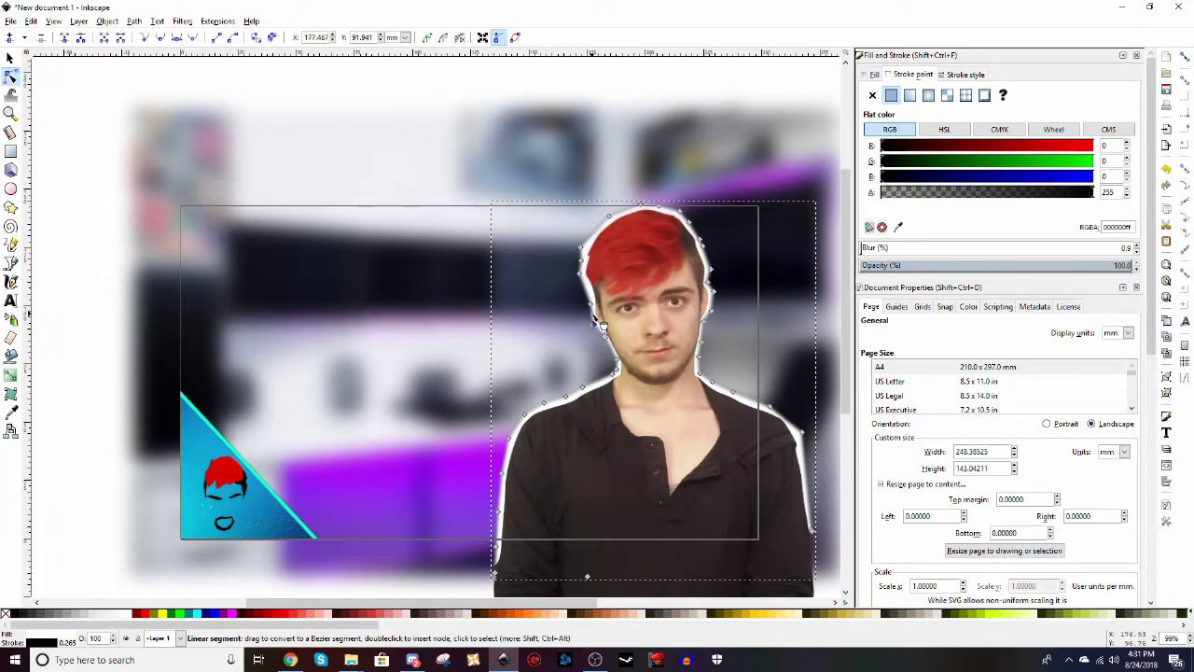
key(s)
click(602, 487)
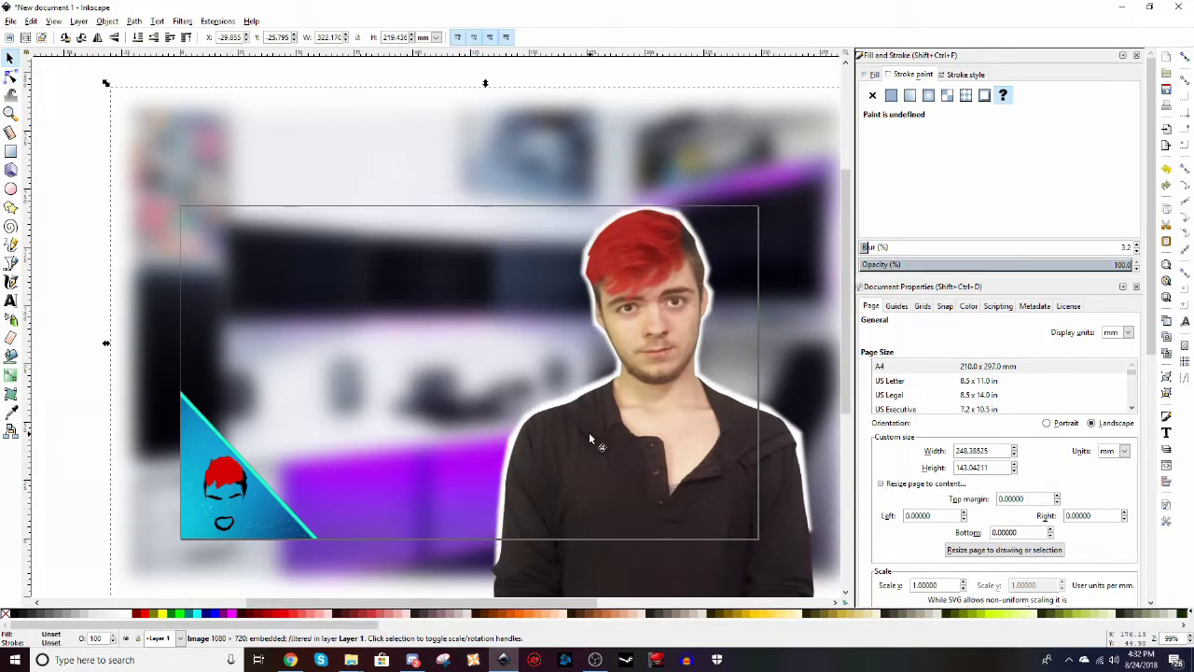
- Increase the silhouette outline's blur to 3.0% and fill it with pinkish red ff005fff
click(561, 398)
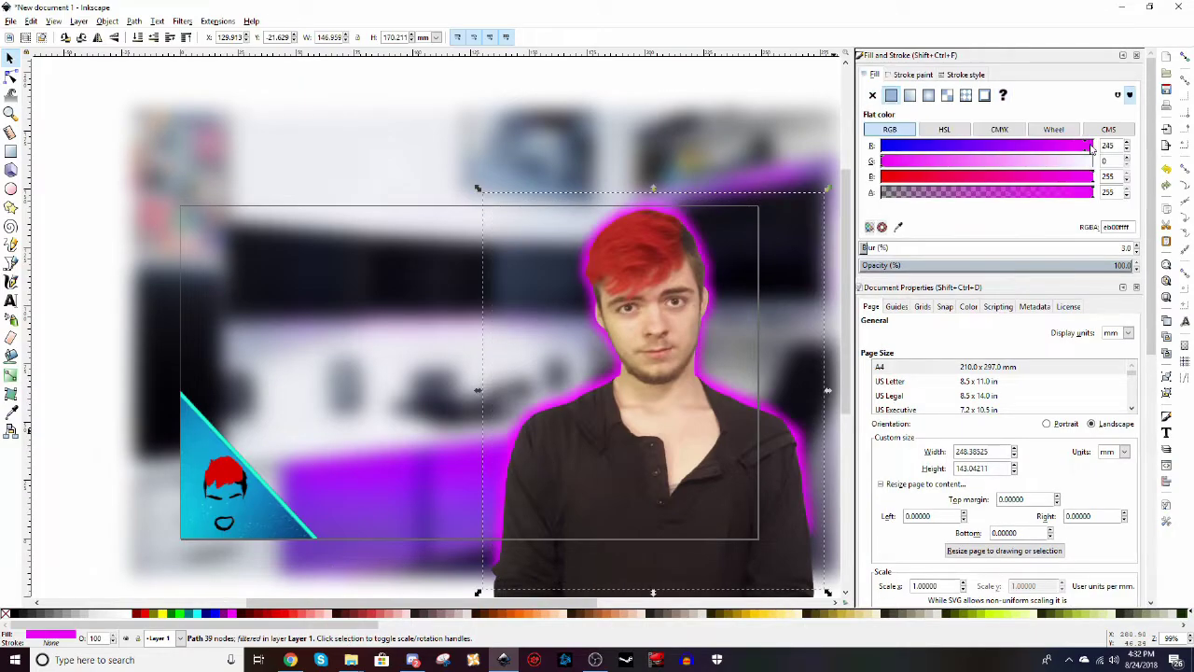
drag(1092, 177, 846, 203)
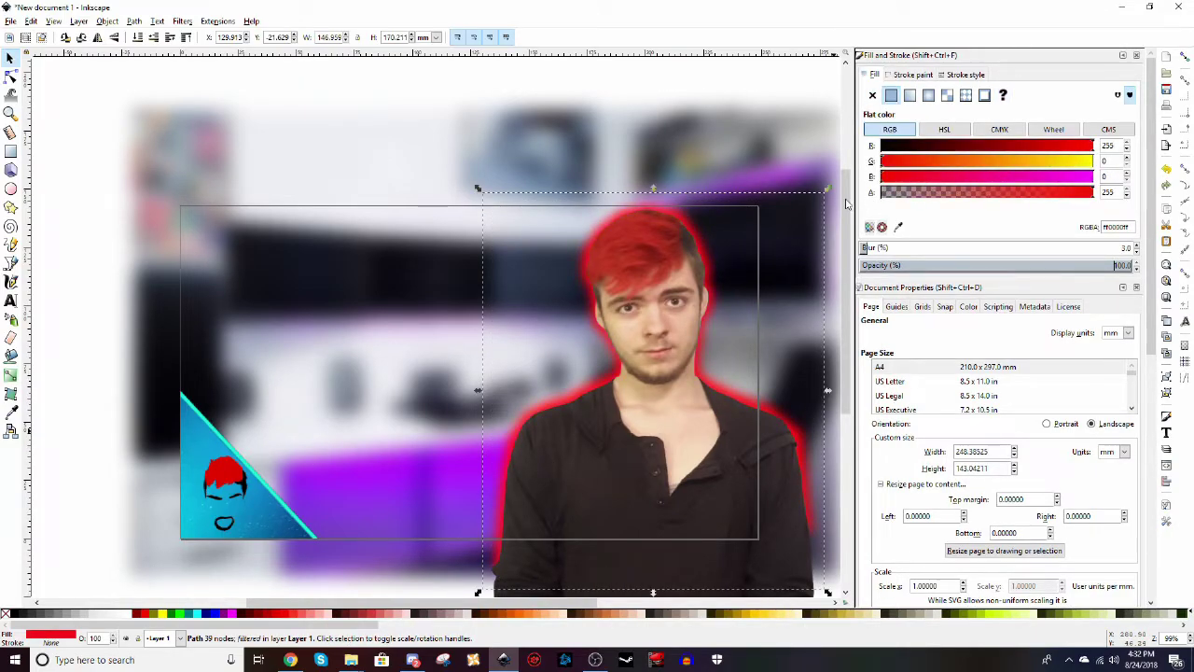
drag(938, 205, 965, 201)
click(100, 153)
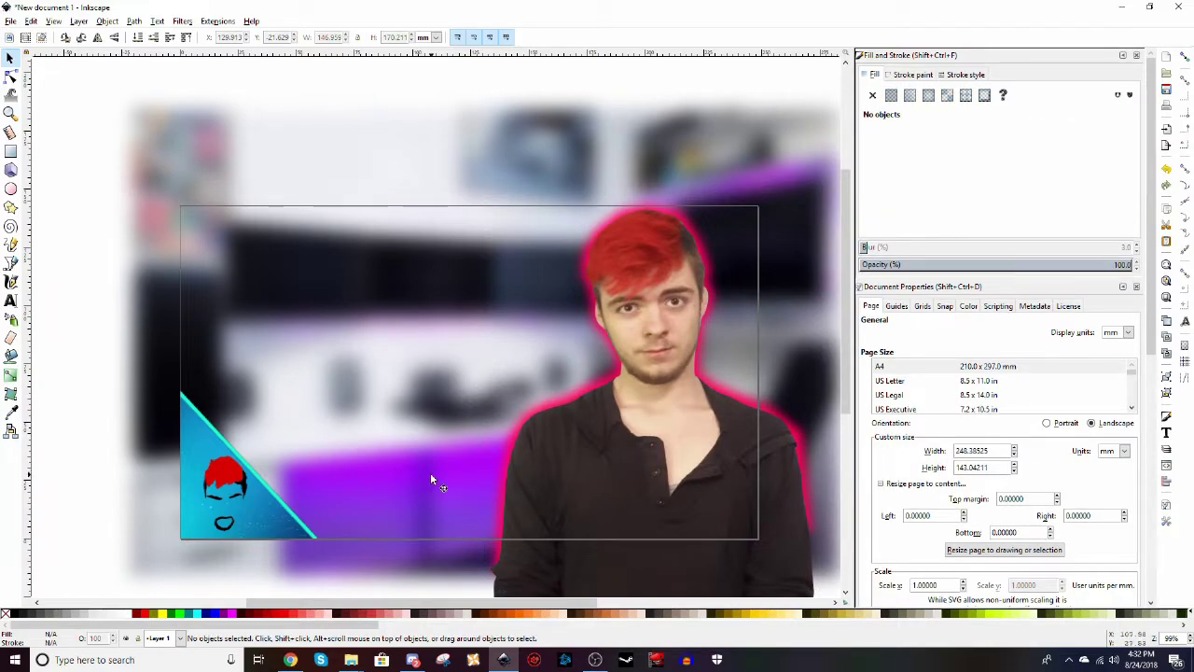
- Increase the desk setup image's blur to 5.0%
click(328, 366)
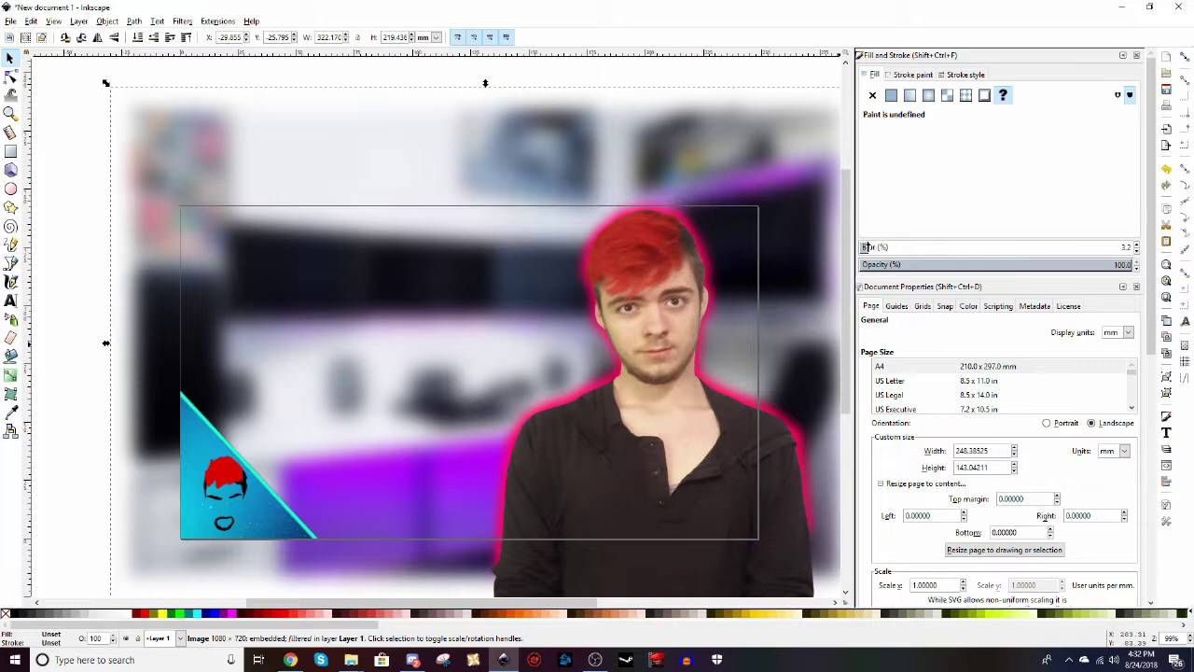
drag(868, 247, 874, 247)
- Add the centred two-line text "MAKE THIS" / "WITHOUT" in the upper area of the page, beside the portrait
scroll(867, 247, down, 1)
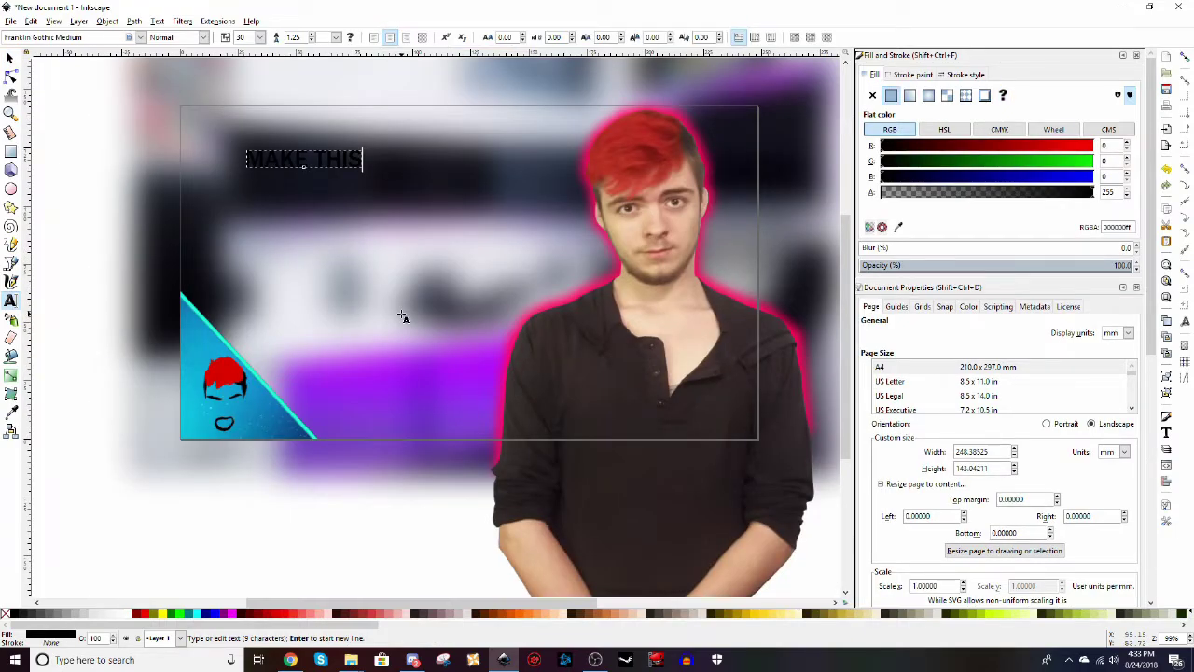
text(WI)
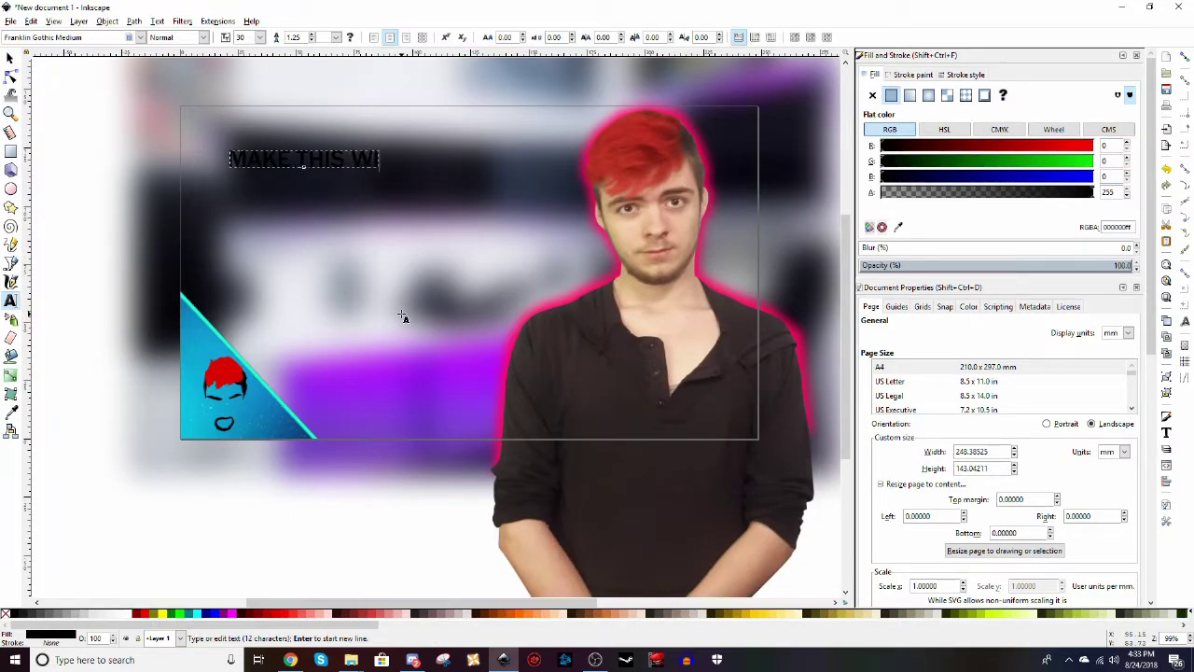
key(BackSpace)
key(BackSpace)
key(BackSpace)
key(Return)
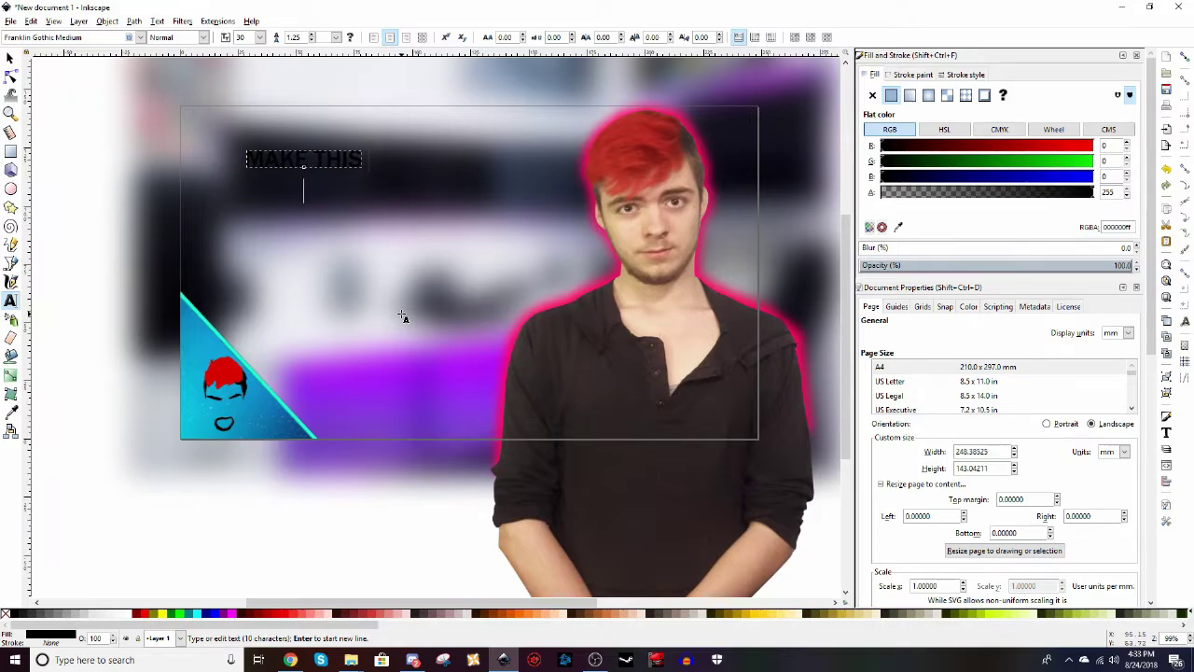
text(WITHOUT)
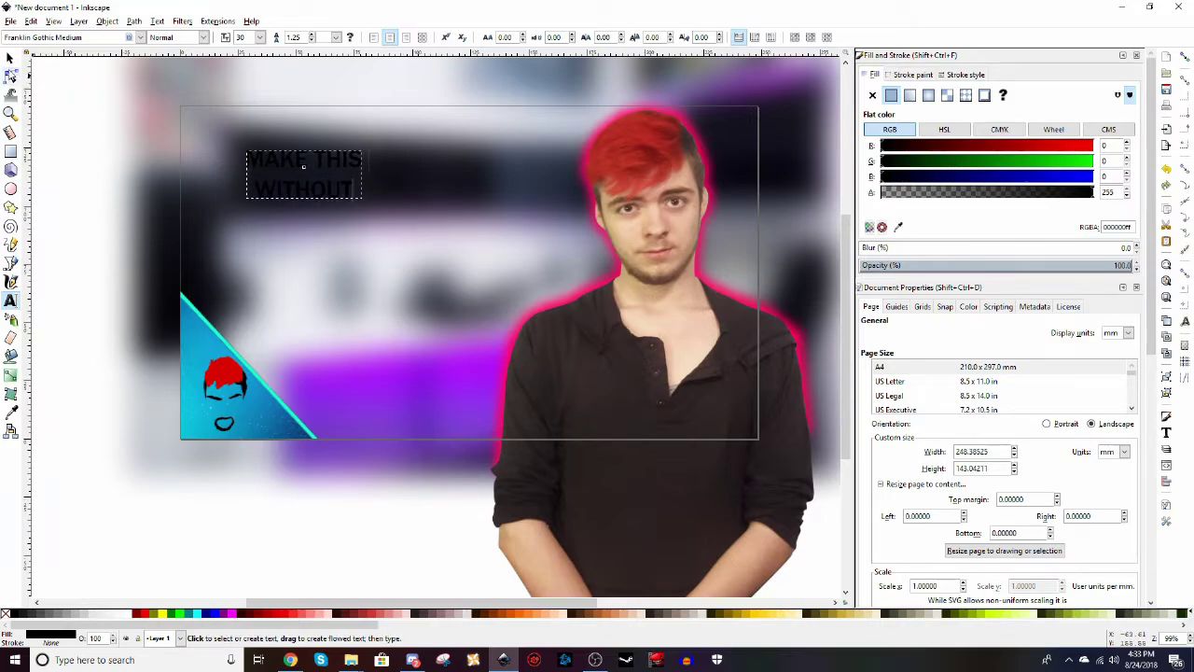
key(F1)
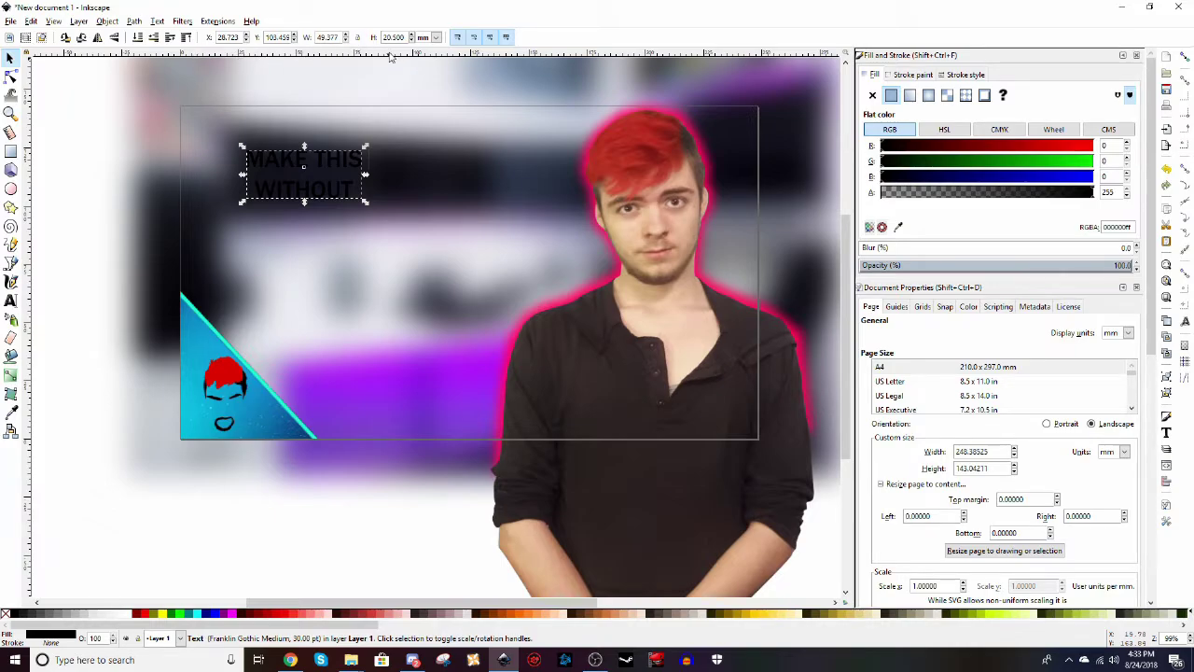
- Set the text's line spacing to 1.12 and enlarge the text to about 116 by 52 mm
key(t)
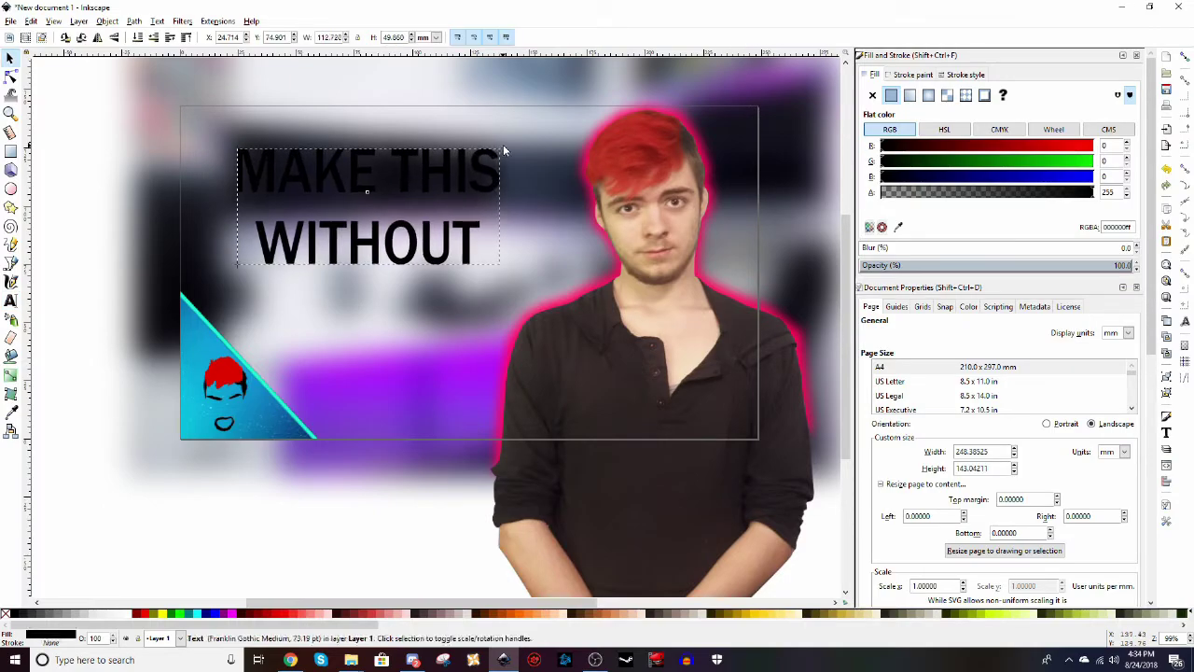
drag(503, 145, 511, 139)
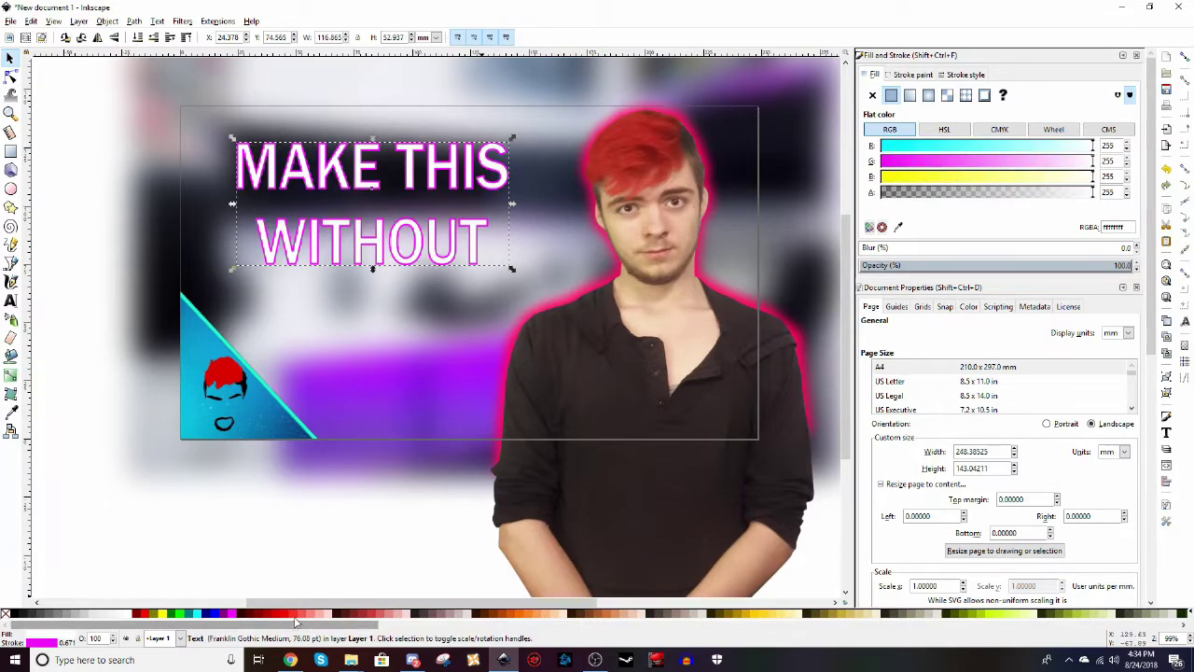
- Give the text a white fill with a red stroke and recolor the silhouette outline to red ff0000ff
right_click(282, 613)
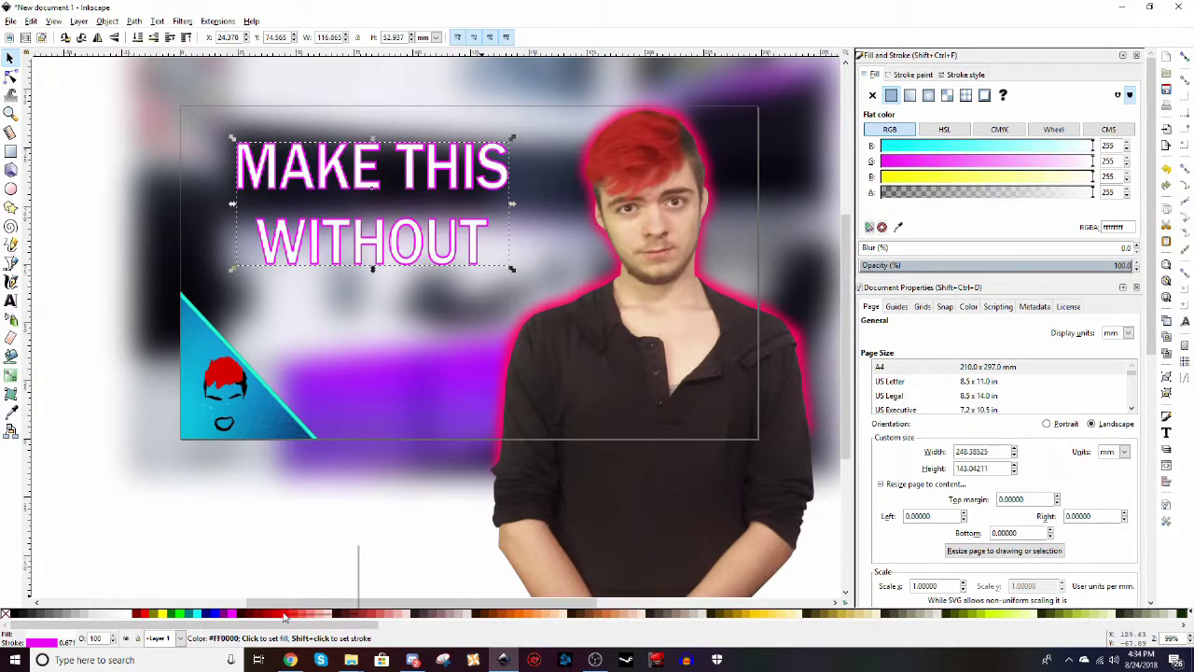
click(316, 561)
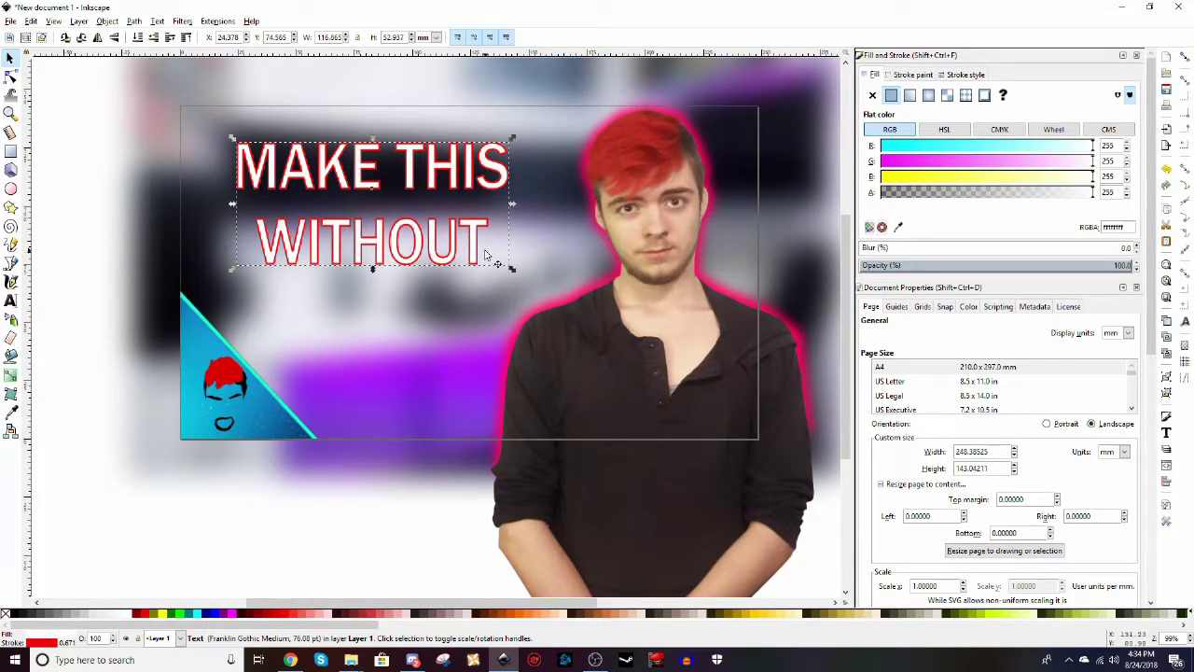
click(589, 292)
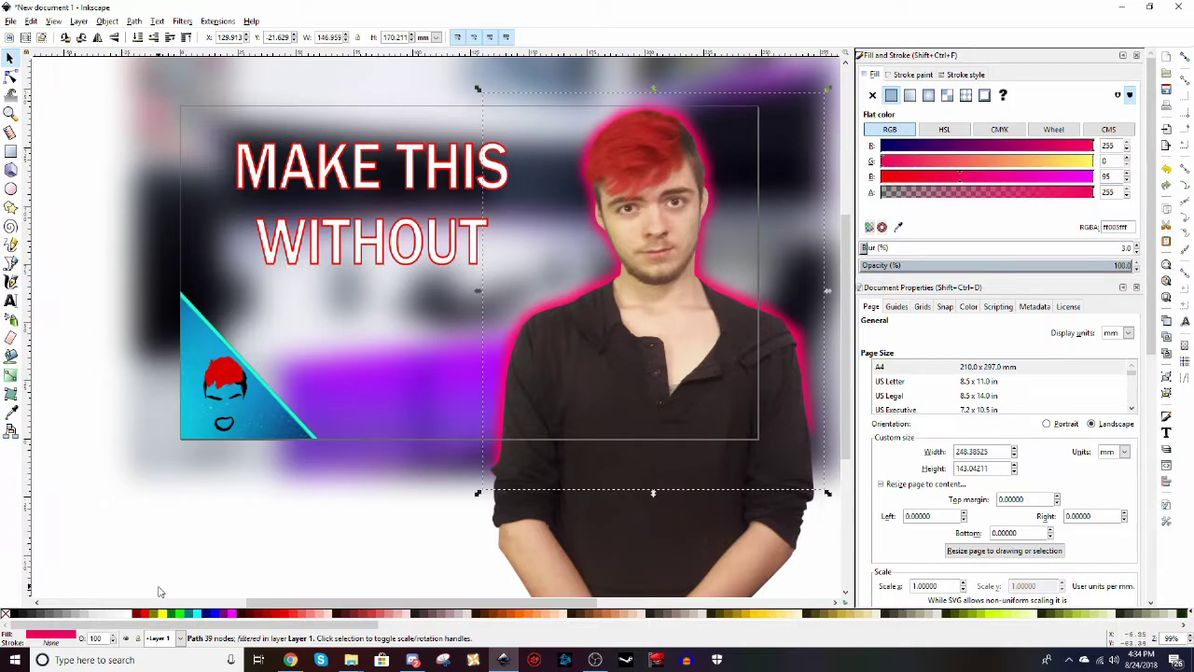
click(145, 614)
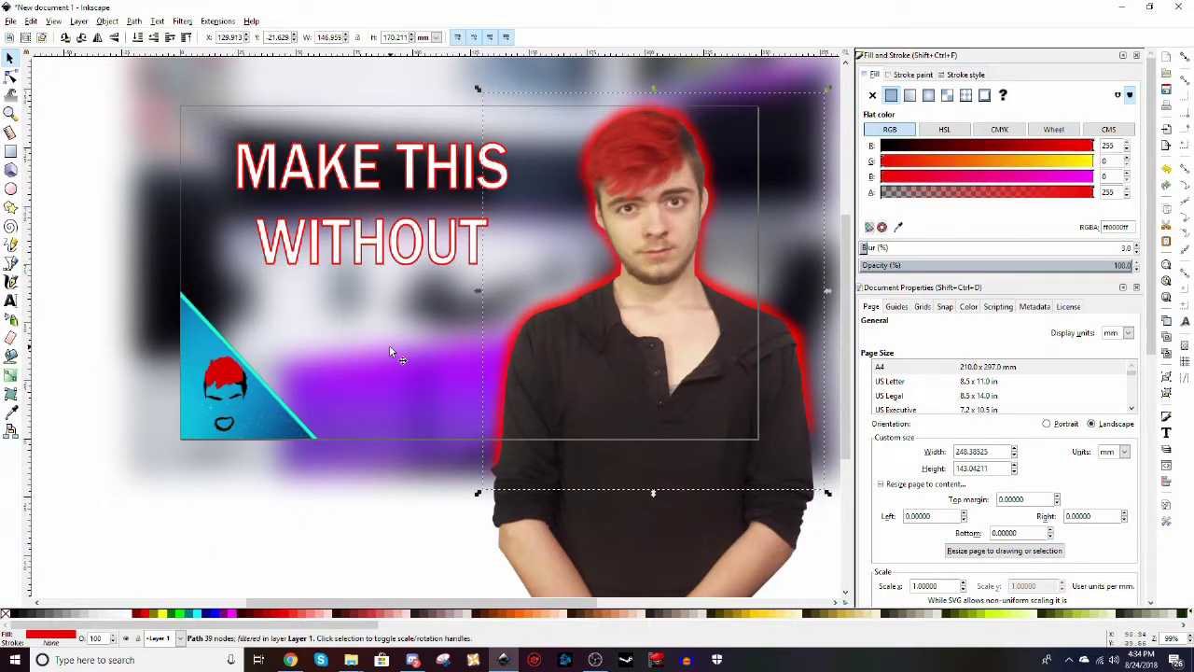
- Apply the Color Shift filter to the blurred desk image with a shift of 251° and saturation 1.00
click(353, 338)
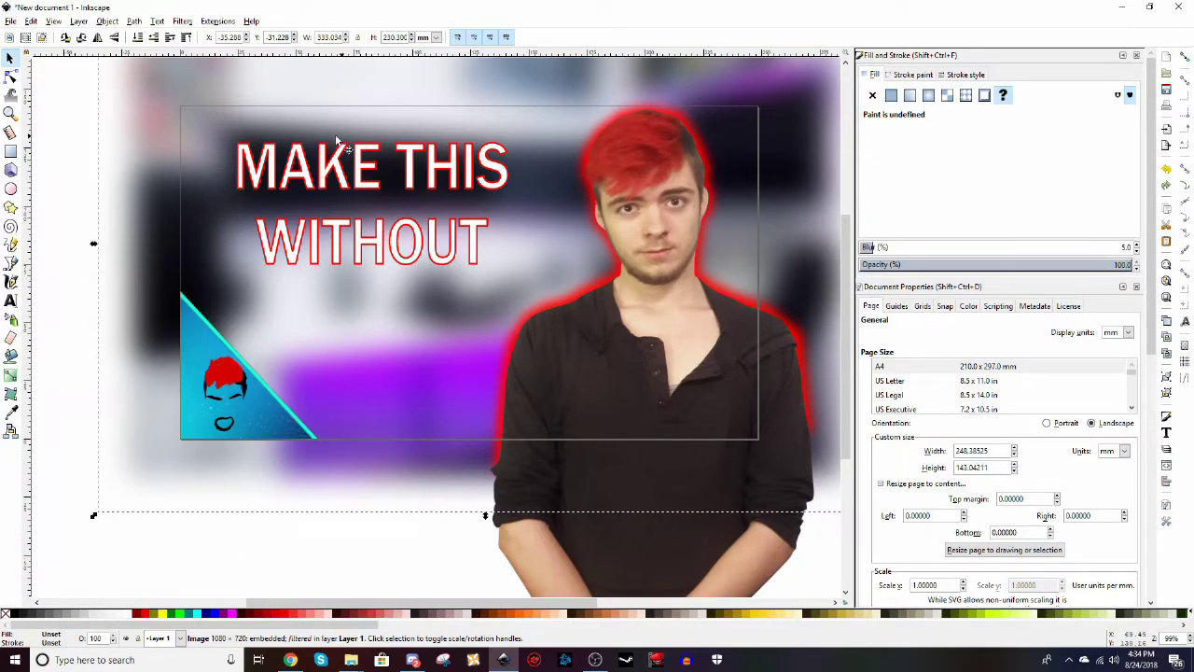
click(185, 22)
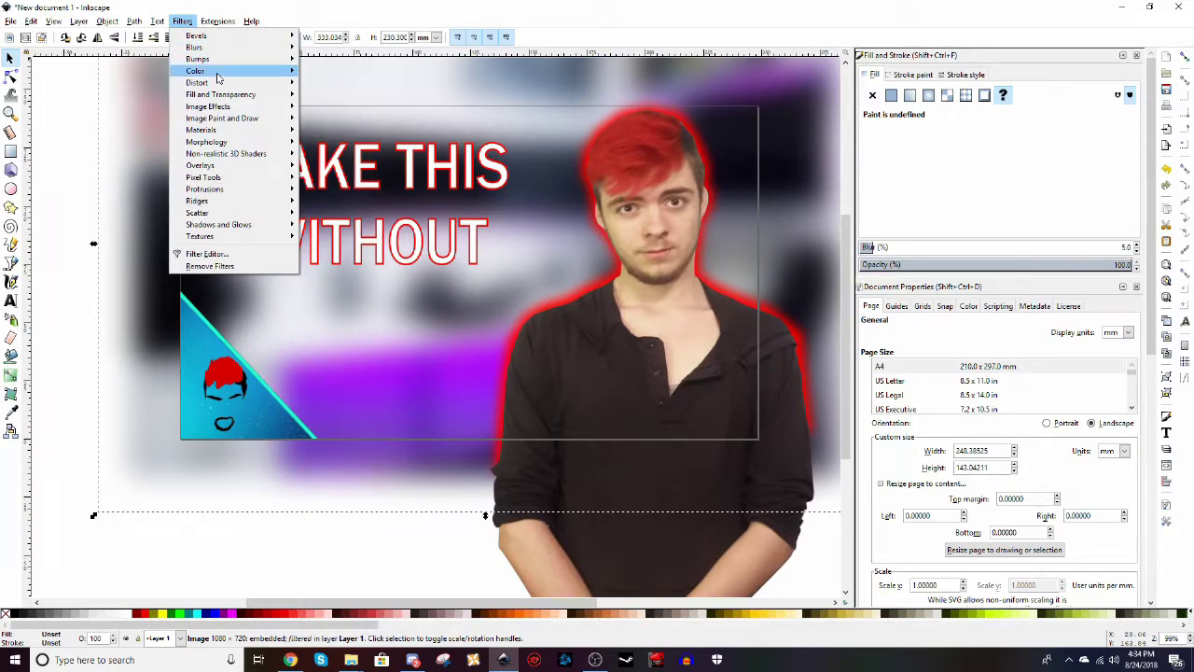
mouse_move(257, 73)
click(336, 130)
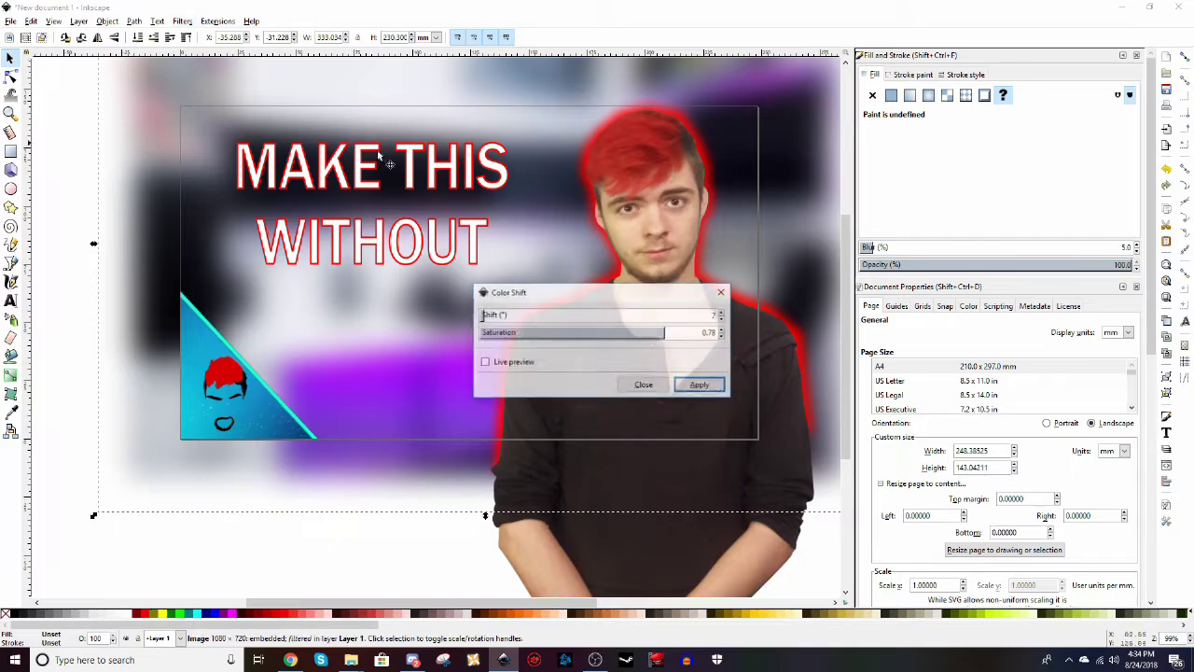
click(484, 362)
drag(489, 315, 645, 316)
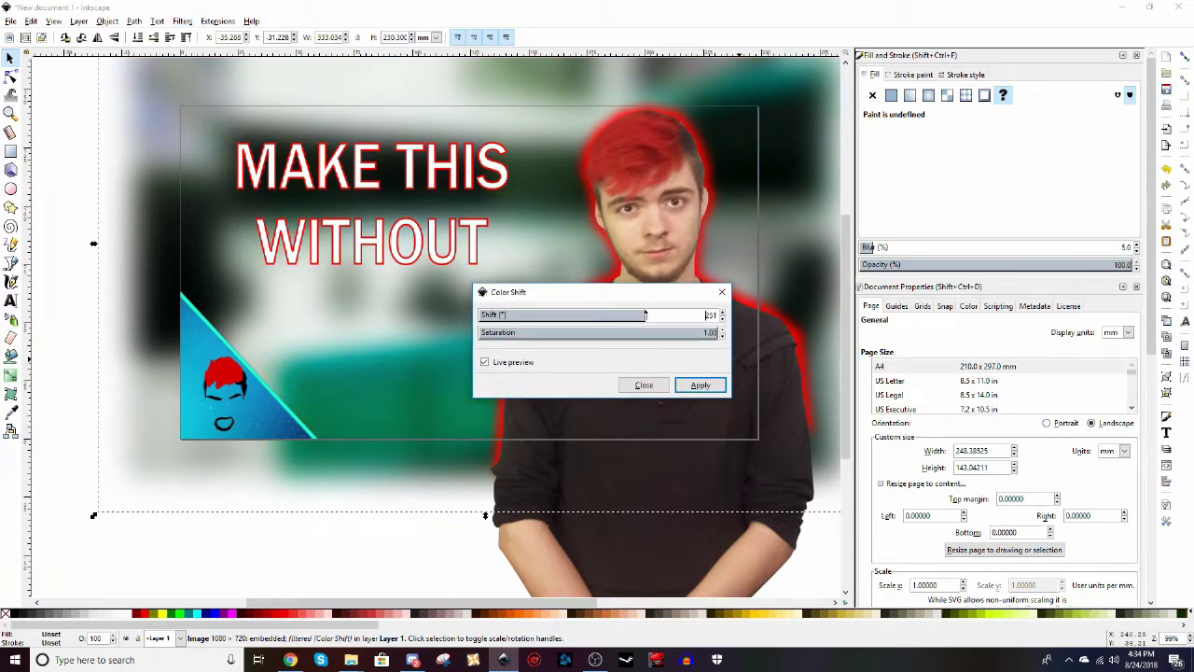
click(721, 293)
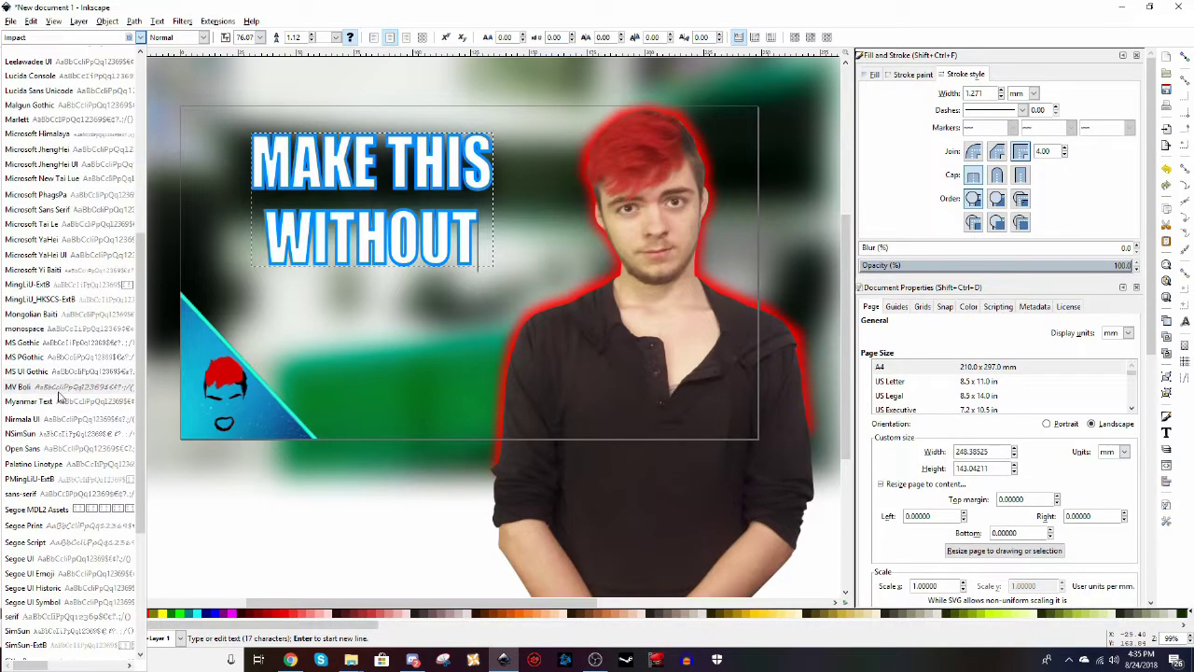
- Try the MV Boli font on the "MAKE THIS WITHOUT" text and change it to Segoe Print
click(61, 393)
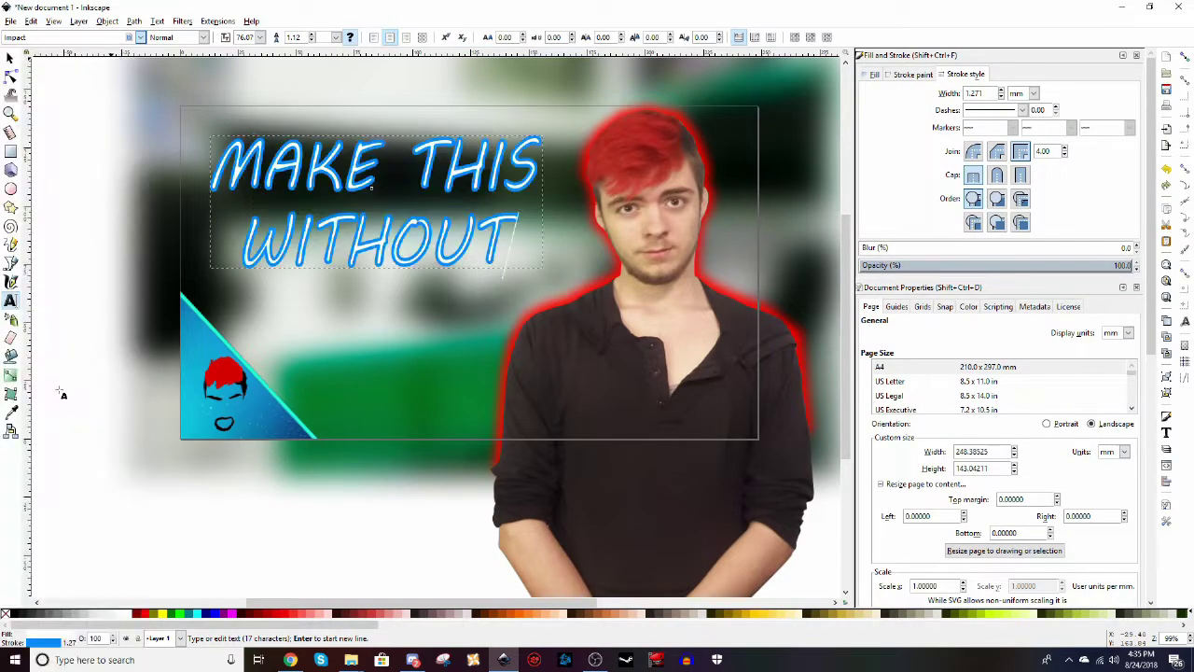
click(140, 37)
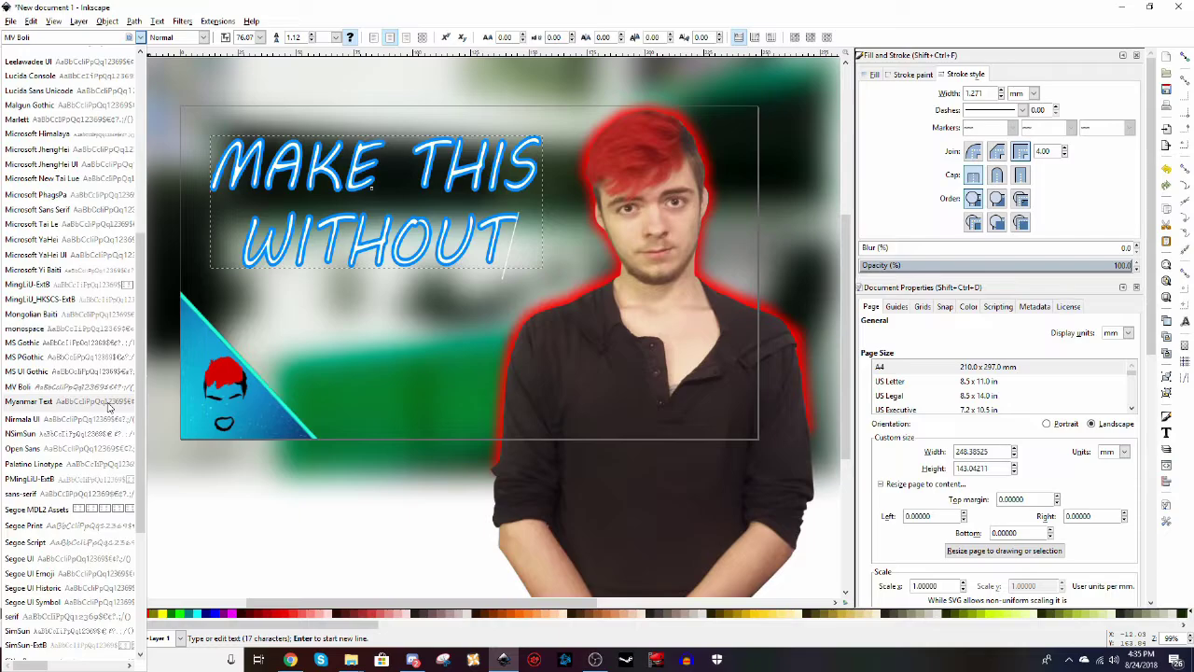
click(98, 527)
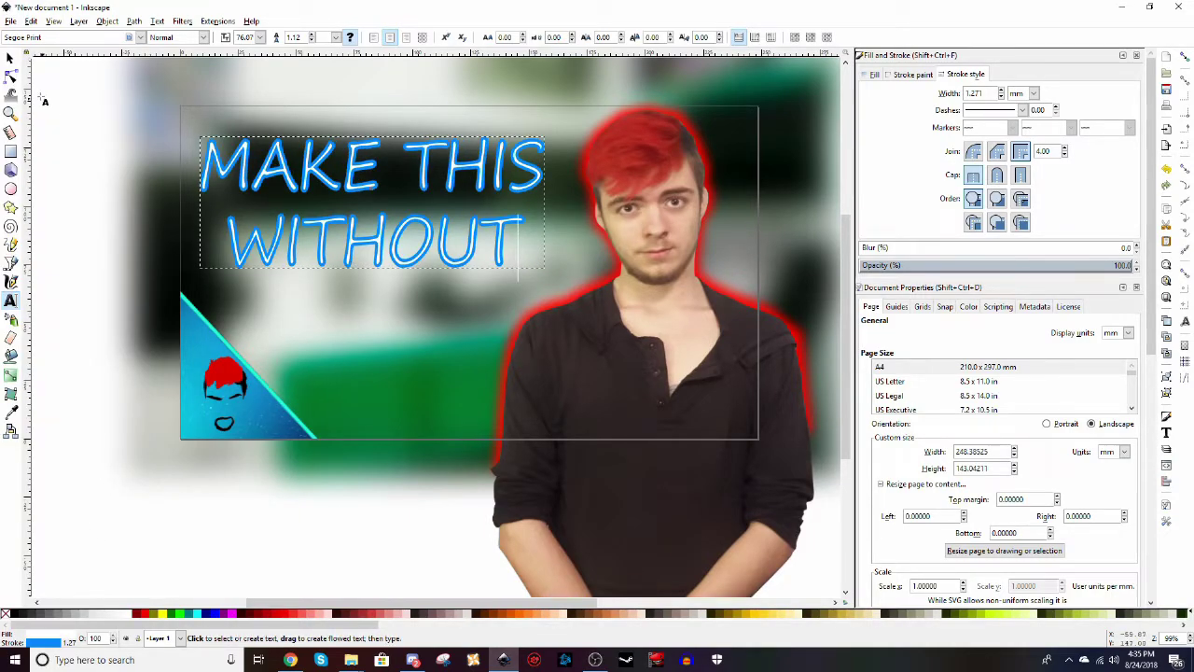
- Set the heading's stroke to white and draw a black-filled rectangle about 435 by 232 mm above the page
right_click(130, 615)
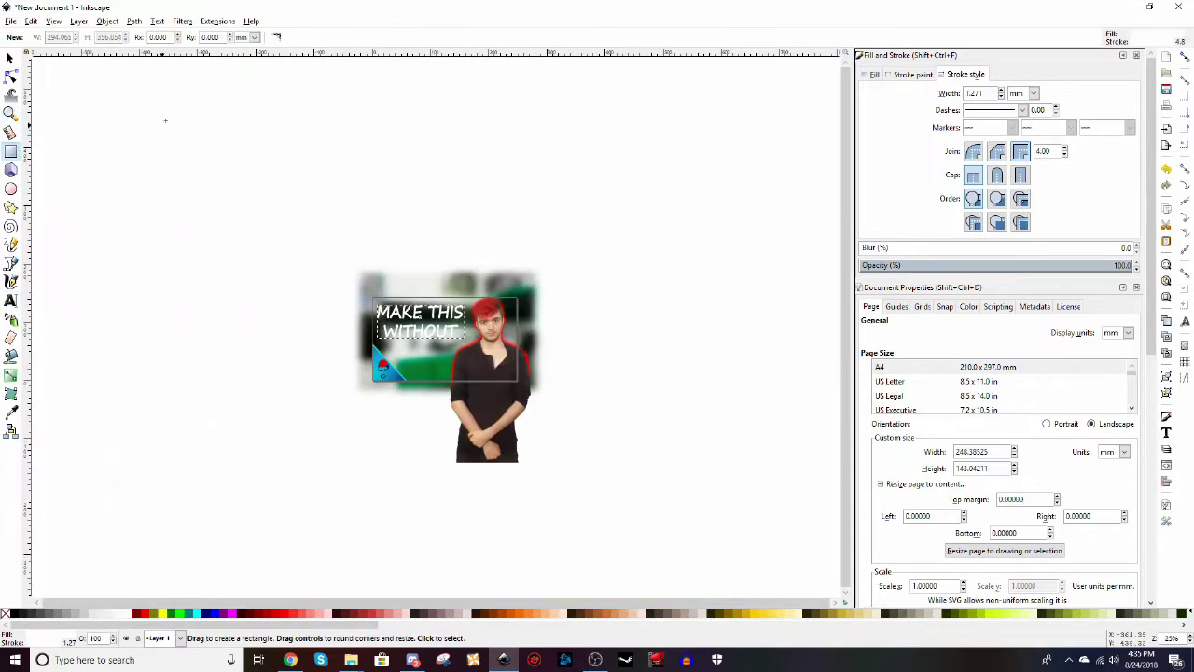
mouse_move(179, 85)
mouse_down()
mouse_move(323, 184)
mouse_move(433, 220)
mouse_up()
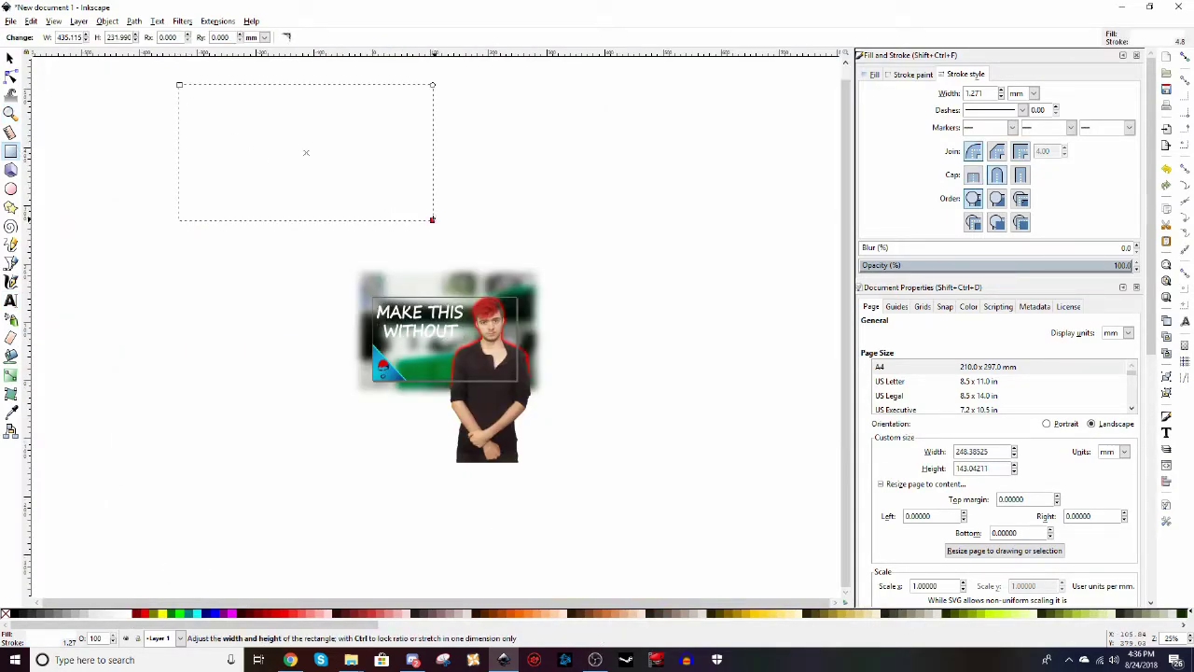
click(9, 58)
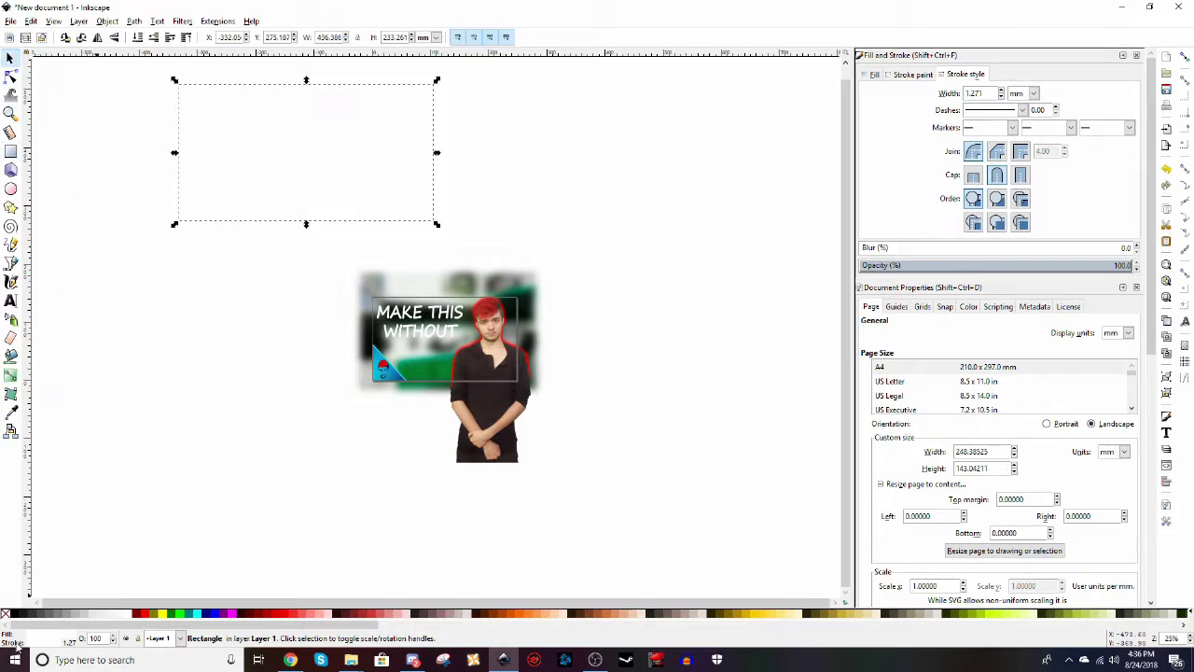
click(24, 616)
- Move the heading onto the black rectangle's upper right corner and place a duplicate of it near the rectangle's middle
key(z)
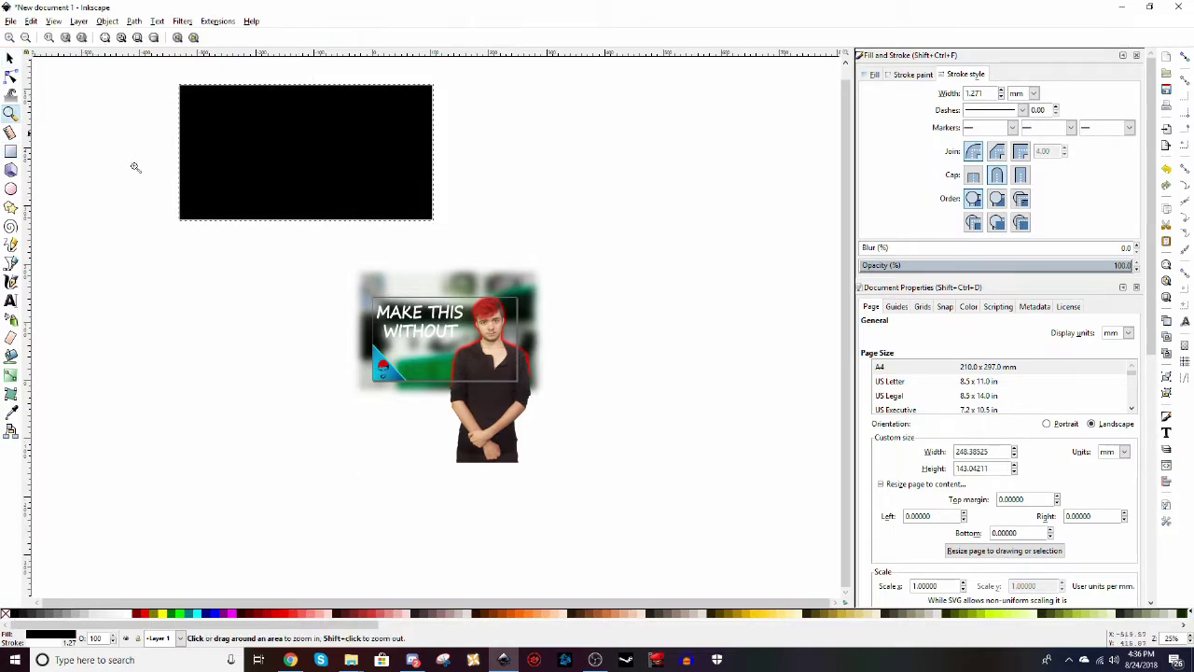
click(262, 182)
scroll(171, 113, up, 1)
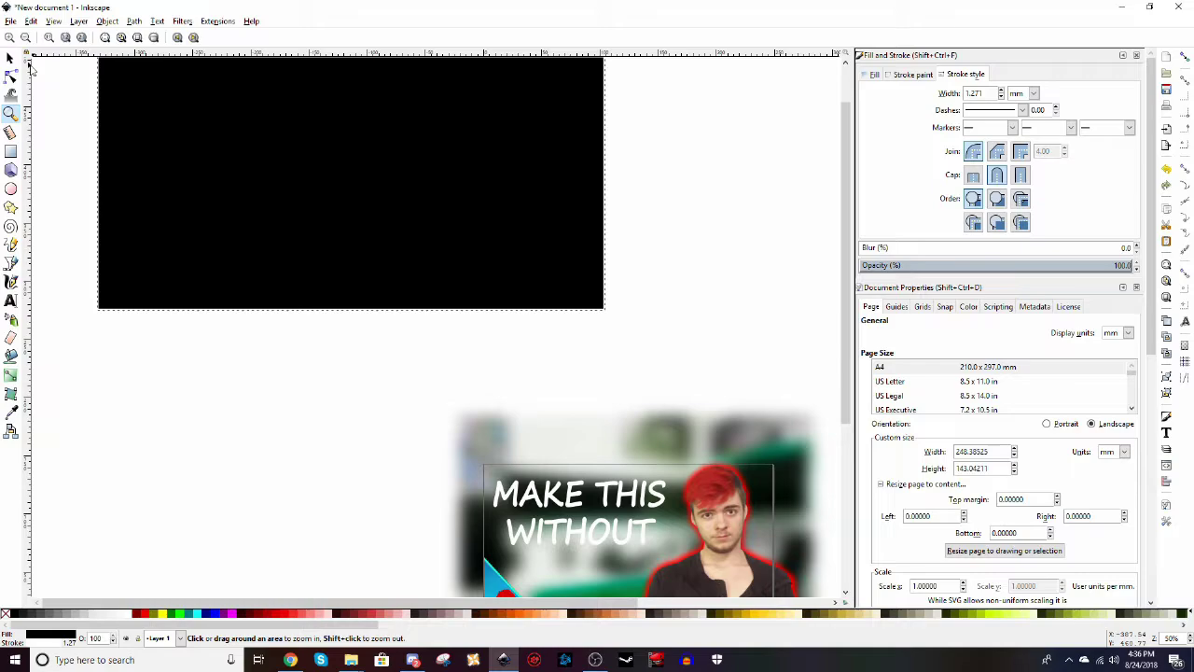
click(9, 58)
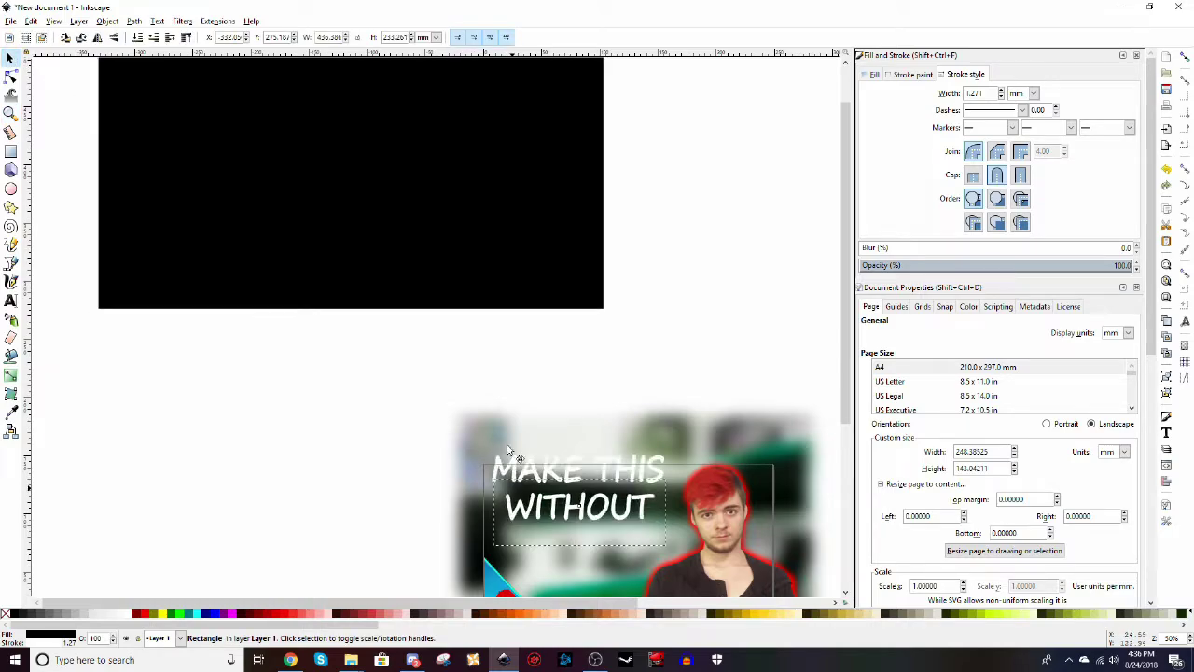
drag(509, 450, 292, 155)
scroll(313, 191, up, 3)
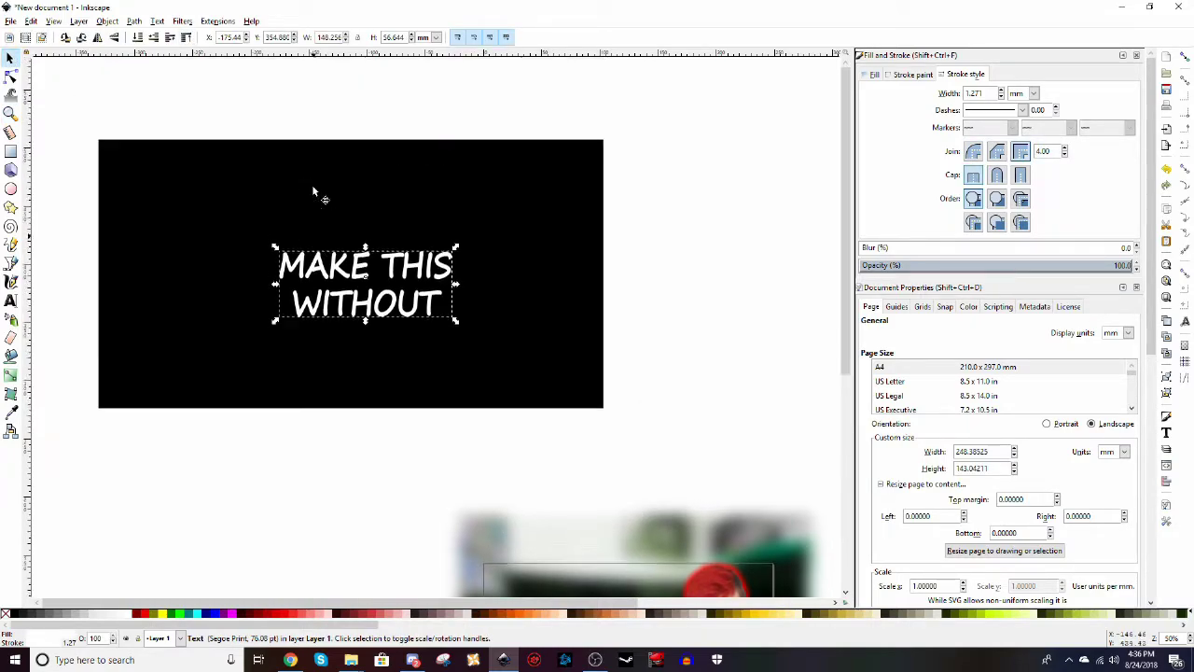
scroll(313, 191, up, 1)
drag(348, 331, 533, 258)
key(ctrl+d)
drag(348, 297, 316, 321)
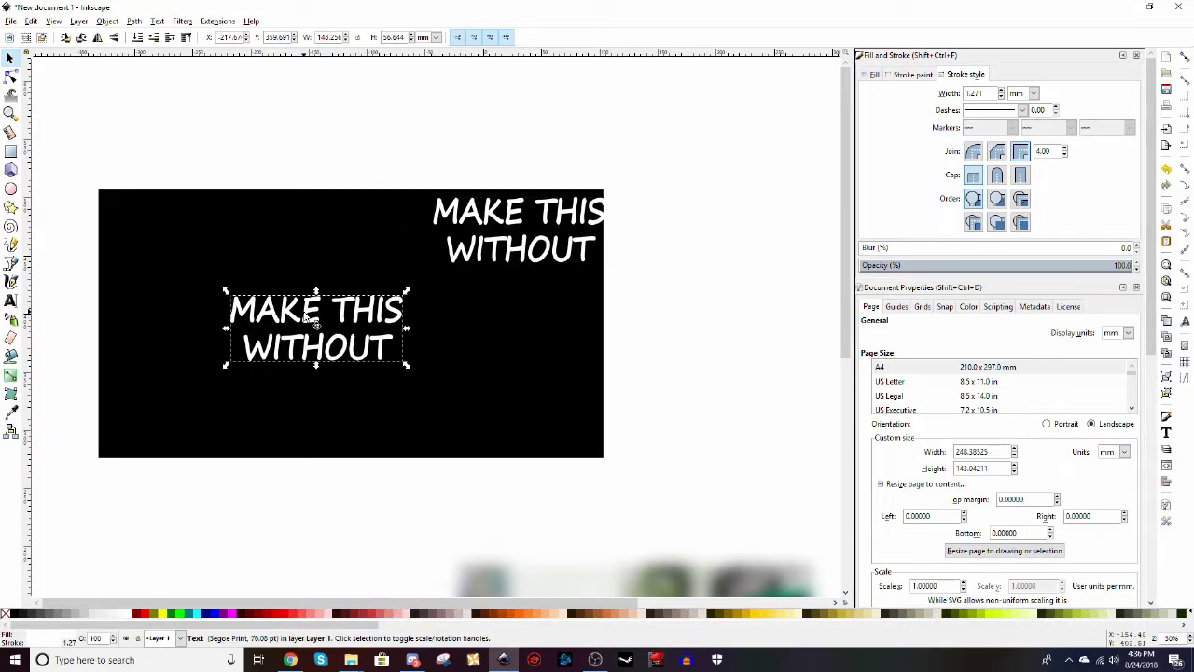
- Stack slightly offset duplicates over the middle heading to thicken its letters, and group the four copies
right_click(204, 224)
click(248, 285)
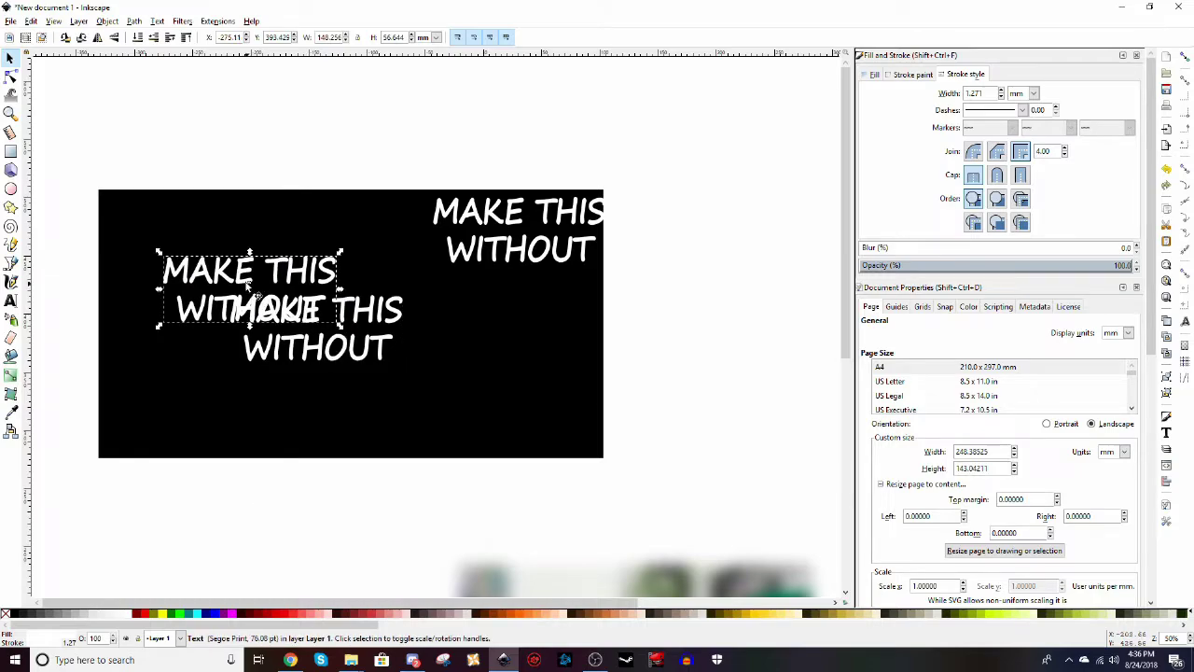
drag(240, 277, 310, 318)
right_click(253, 271)
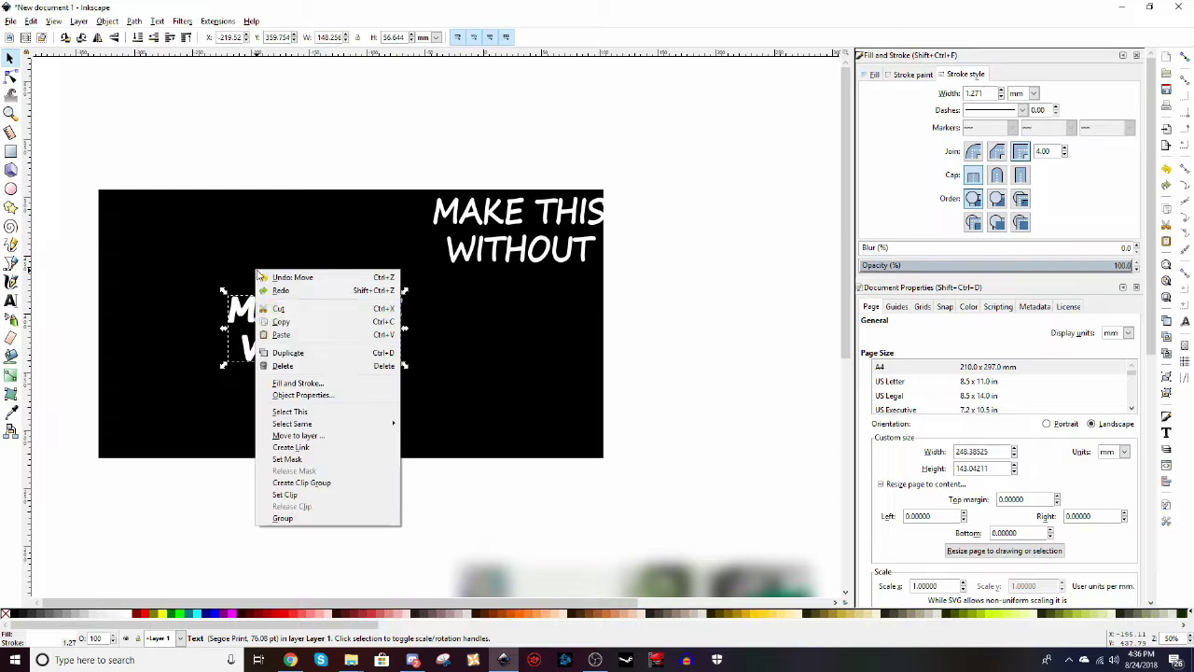
click(300, 328)
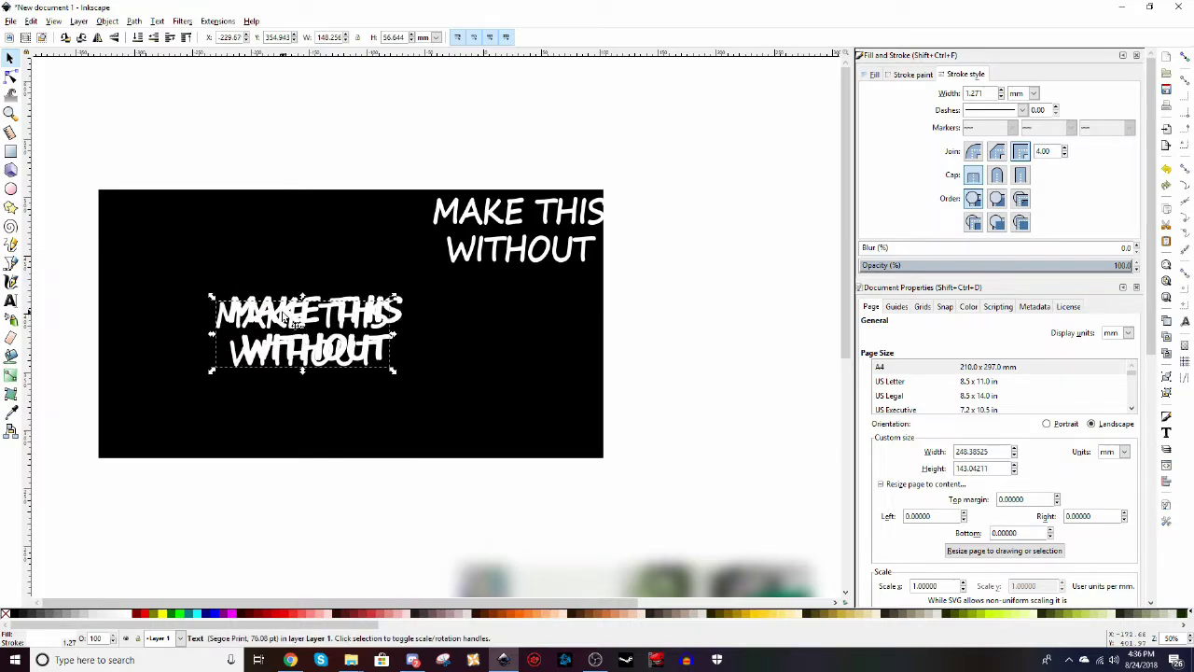
mouse_move(292, 318)
mouse_down()
mouse_move(312, 315)
mouse_move(297, 304)
mouse_up()
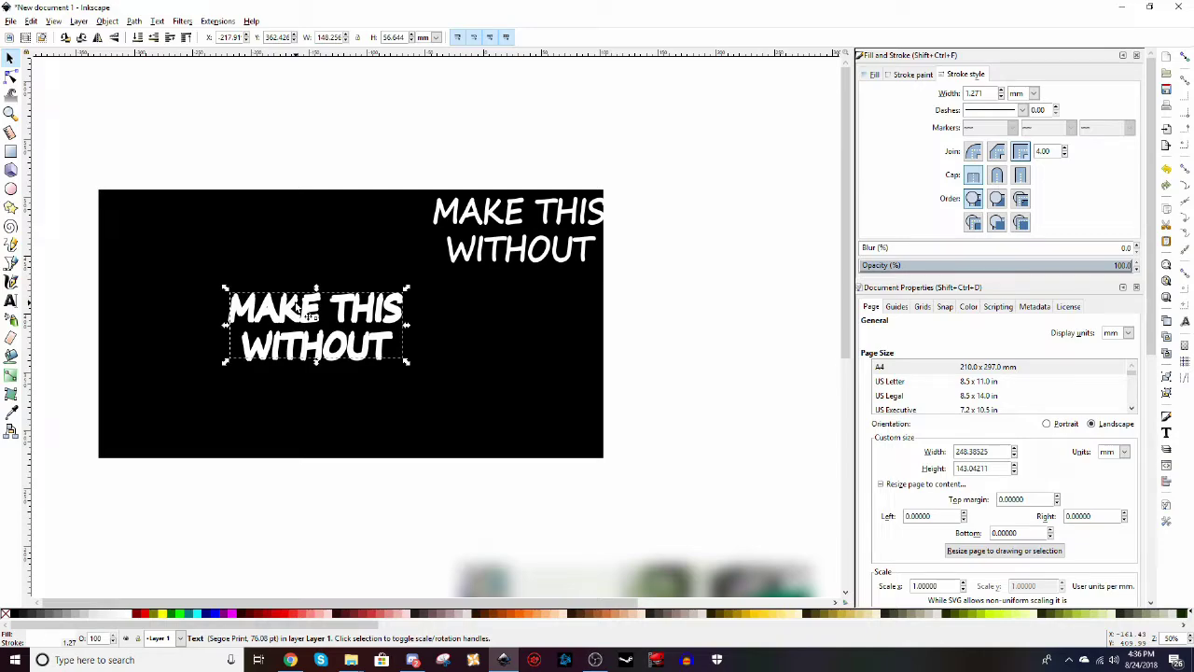
right_click(273, 247)
click(319, 317)
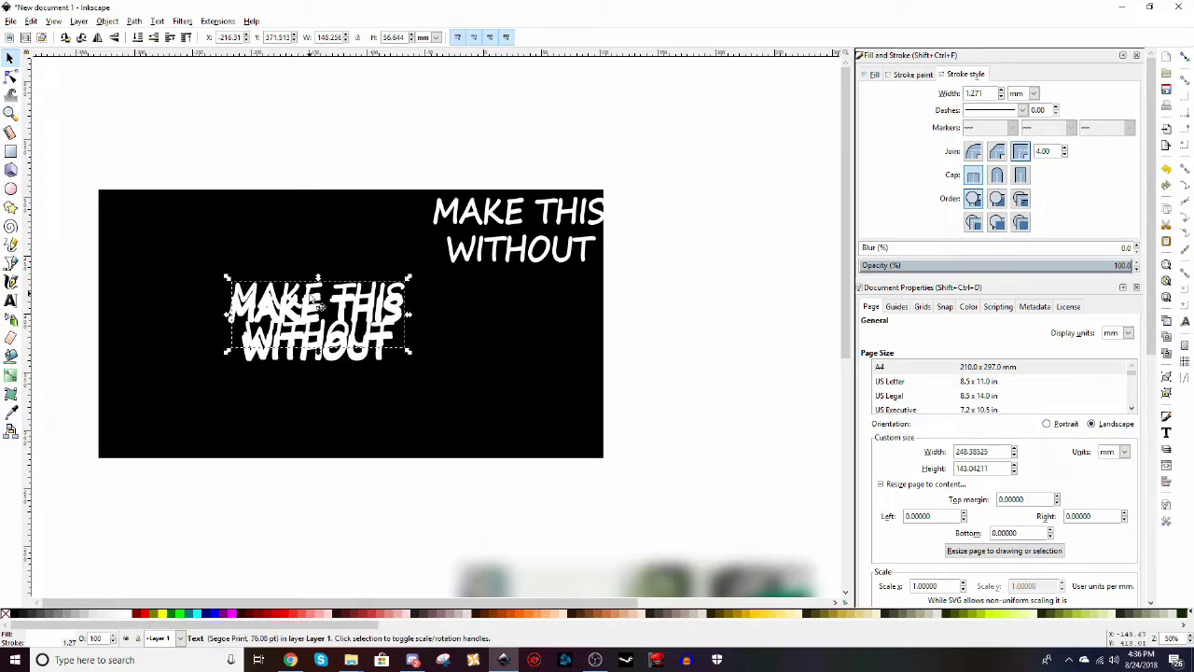
drag(318, 306, 308, 312)
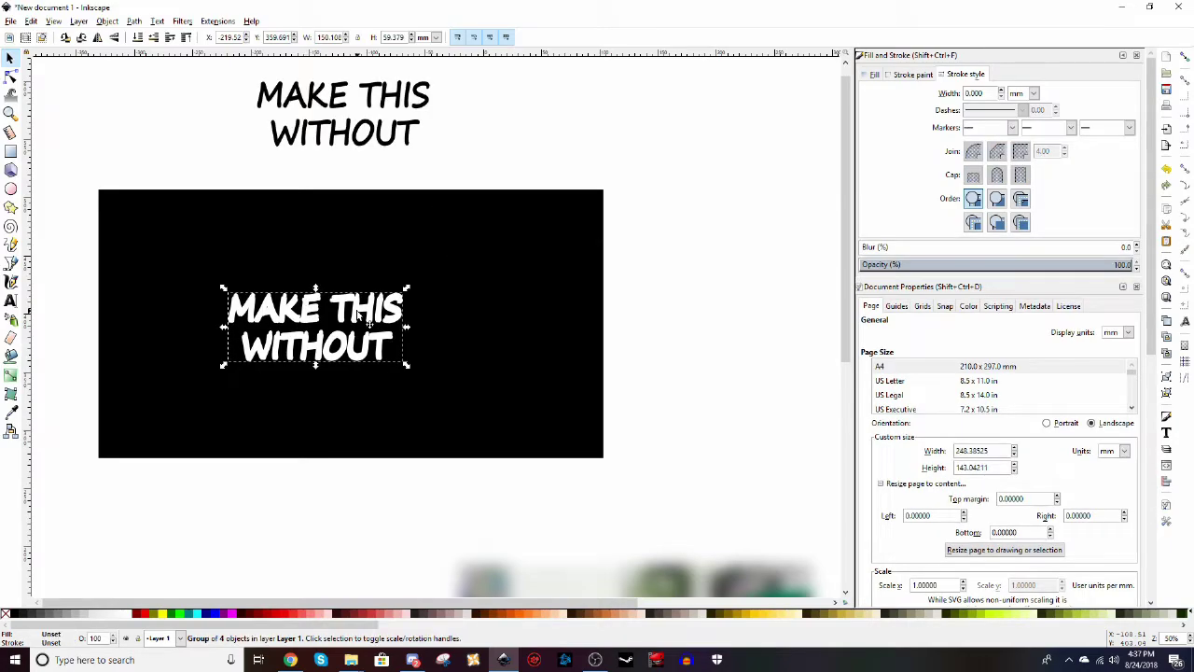
- Move the thickened heading group off the black rectangle and give it a black fill and stroke
drag(364, 319, 638, 133)
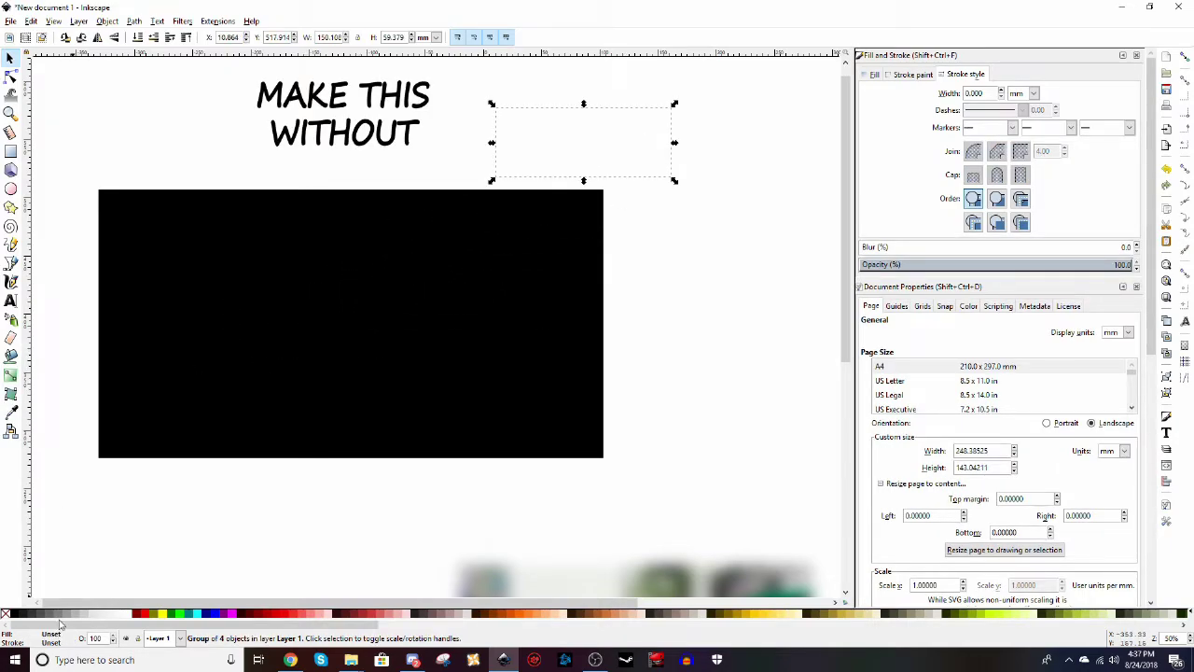
shift+click(21, 616)
right_click(20, 616)
click(42, 551)
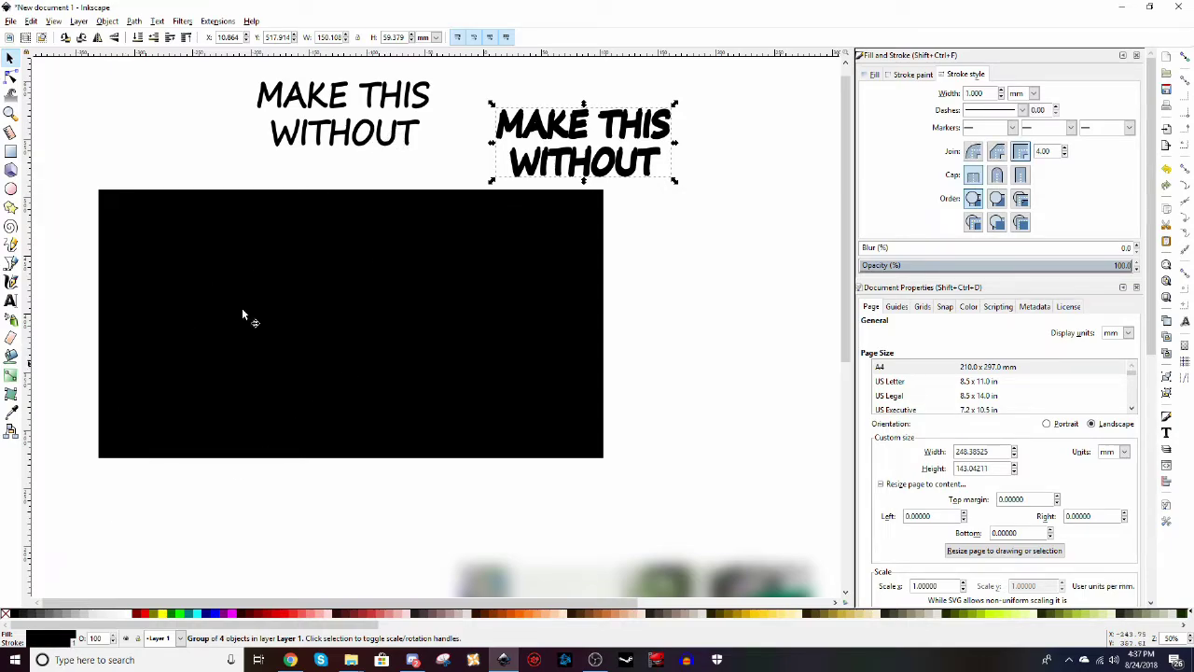
- Give the single heading a white fill and stroke, place it over the black thickened group and select both
click(332, 147)
click(127, 616)
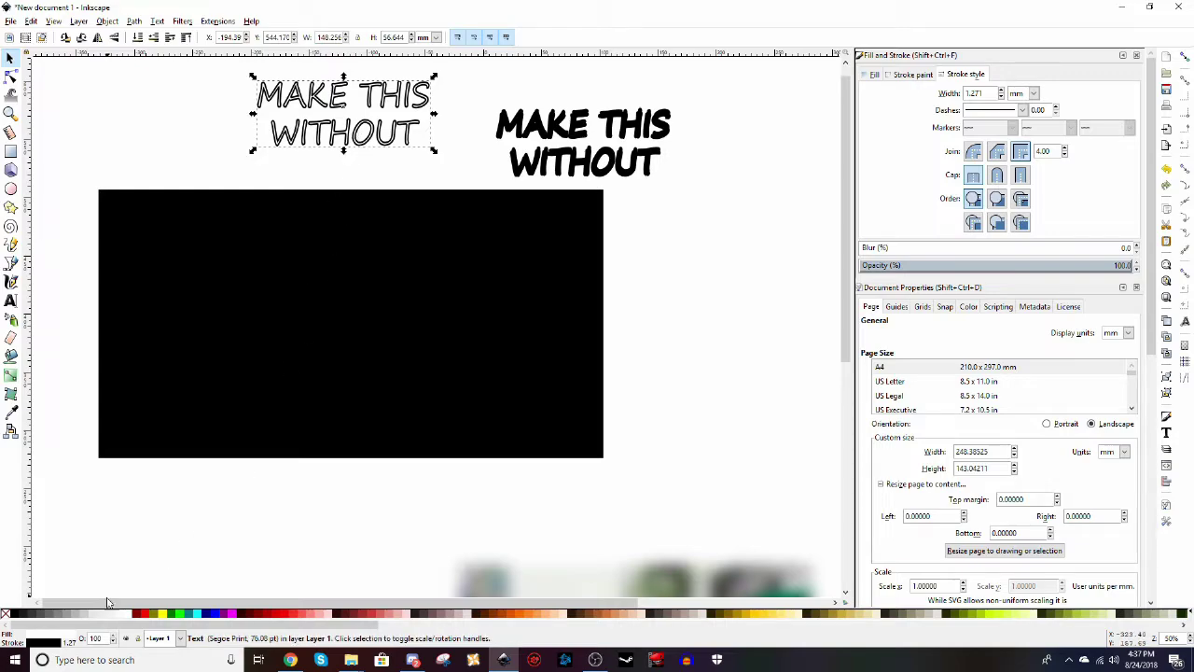
right_click(129, 616)
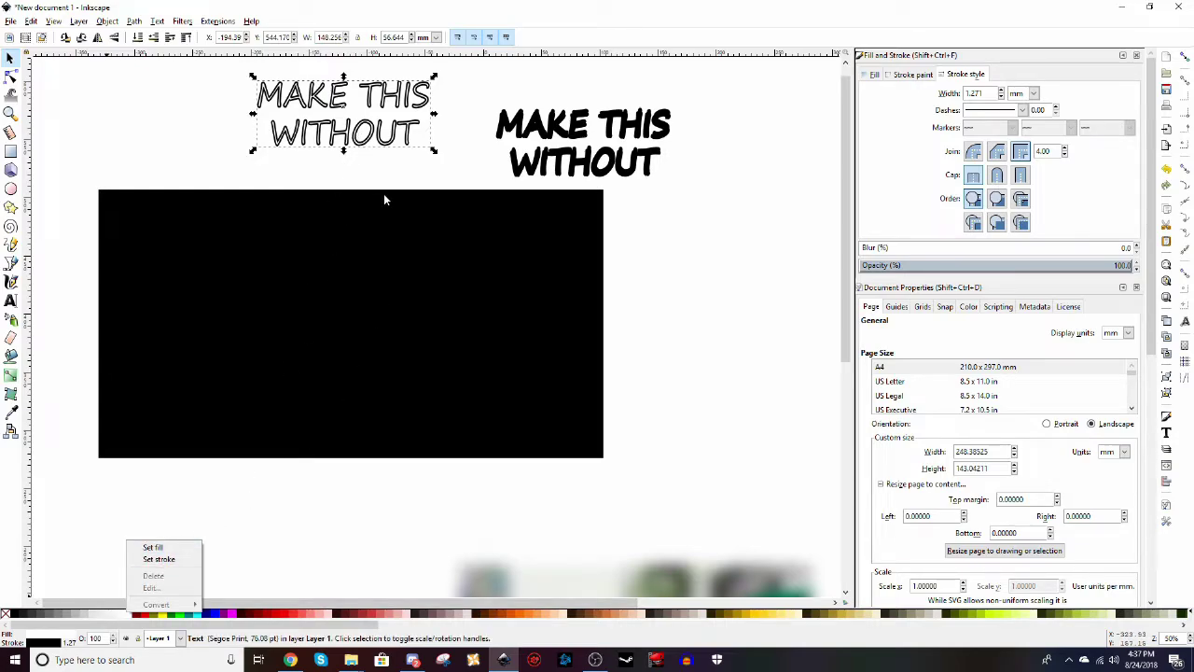
drag(402, 70, 726, 253)
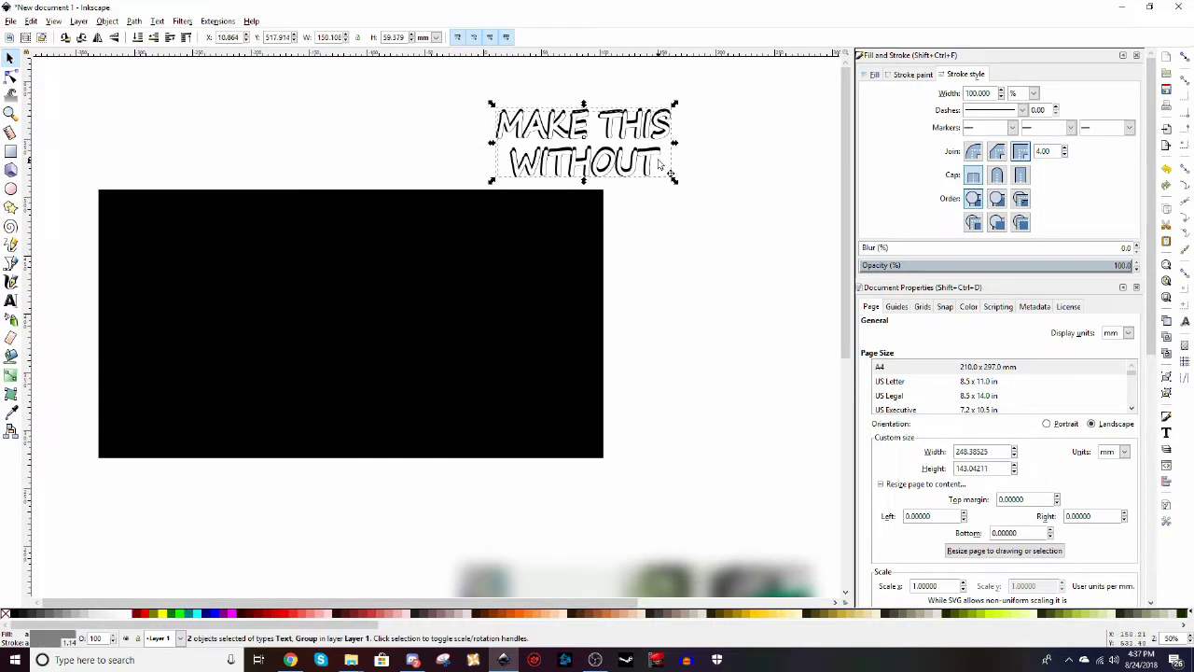
scroll(652, 153, down, 4)
scroll(626, 114, up, 2)
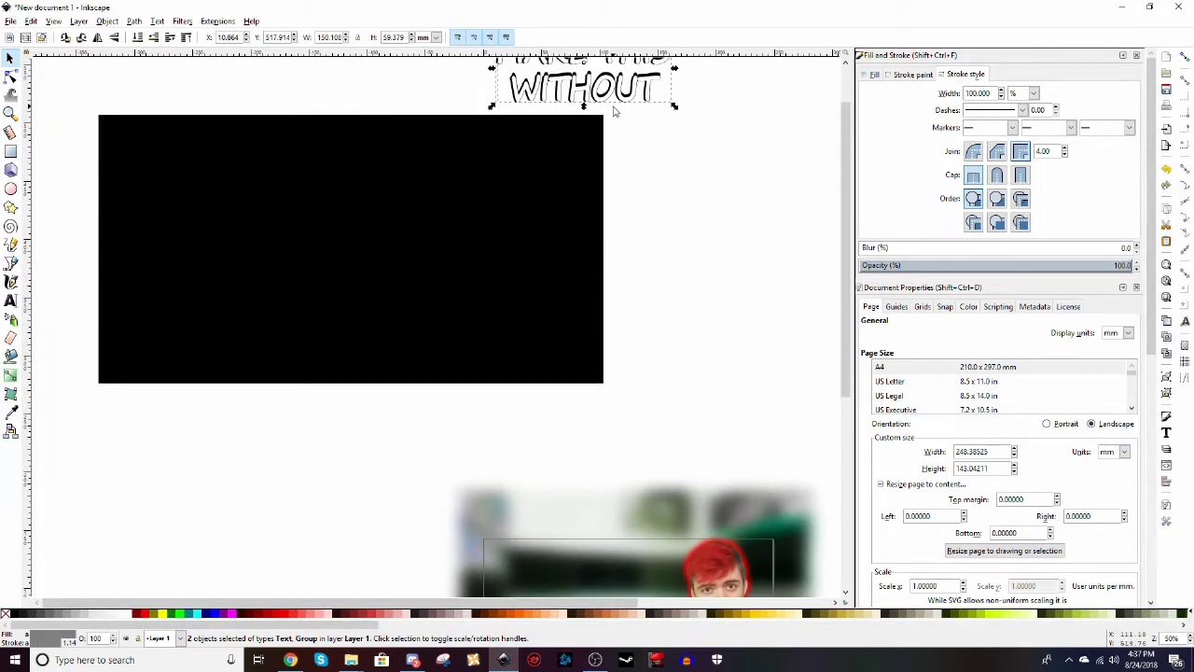
- Move the heading and its black backing together onto the upper part of the page, beside the portrait
drag(615, 109, 600, 505)
scroll(604, 336, down, 4)
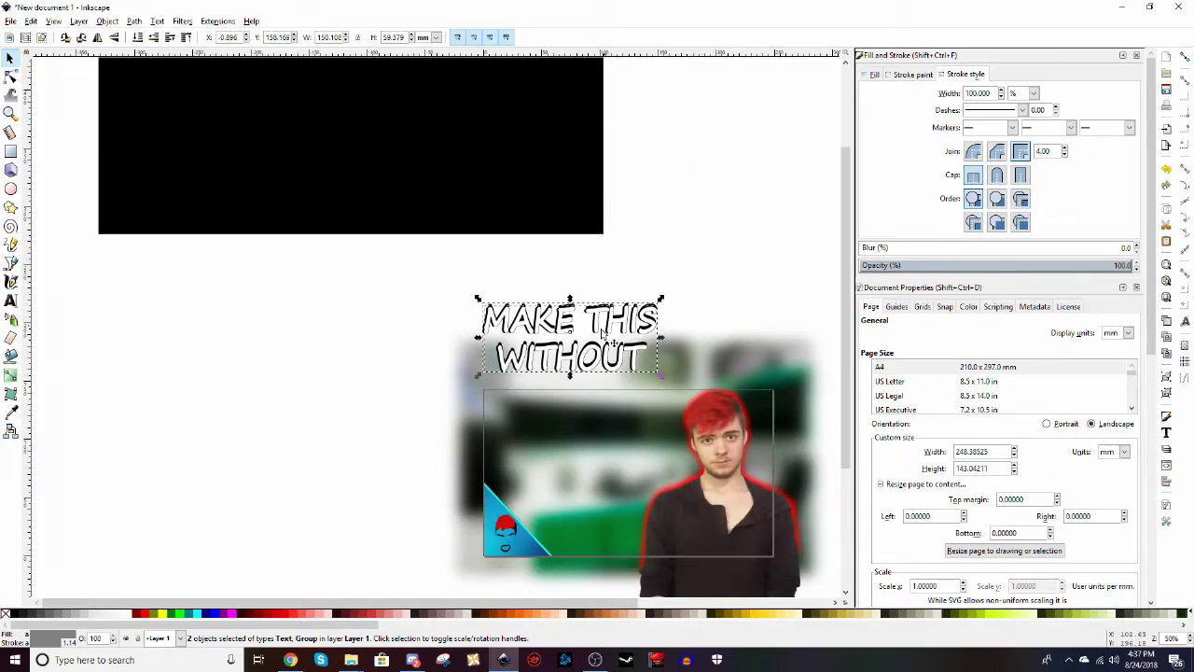
drag(609, 332, 624, 435)
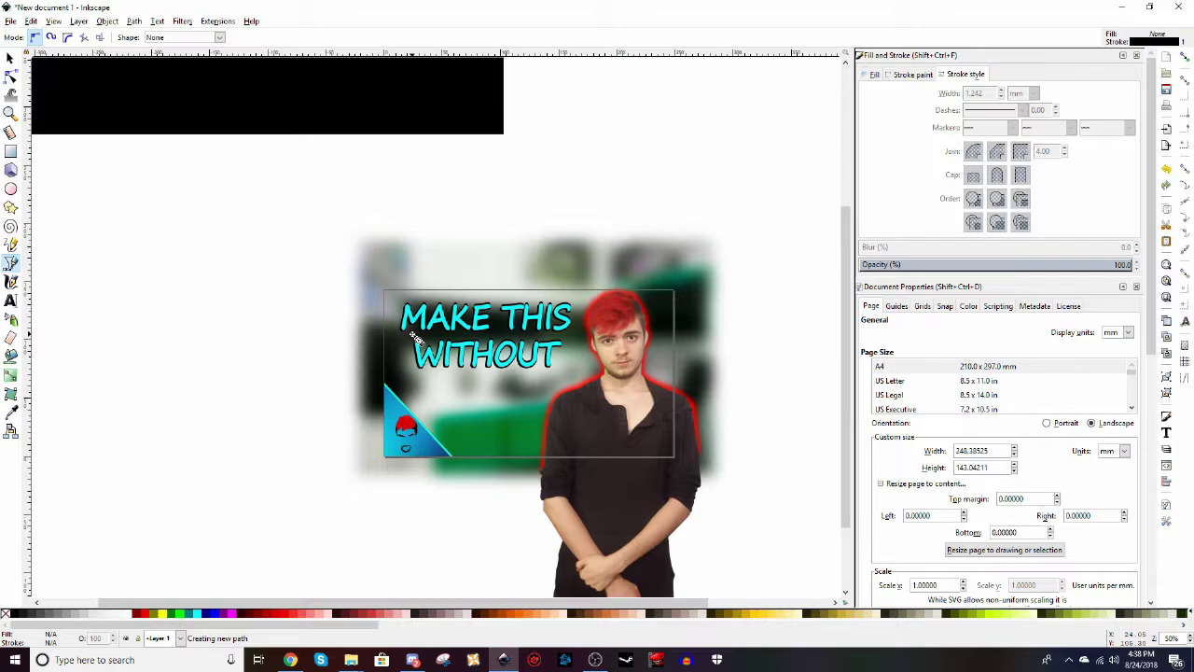
- Draw a closed jagged path around the words "MAKE THIS" with the Bezier tool
click(399, 330)
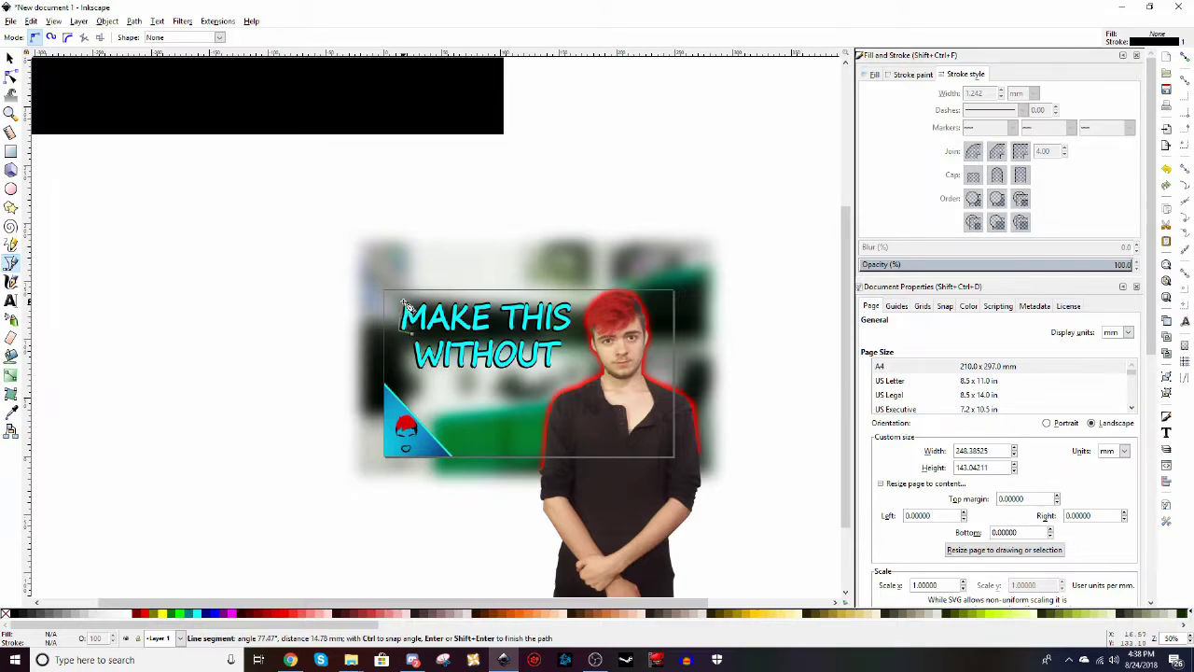
click(404, 301)
click(436, 301)
click(430, 311)
click(439, 302)
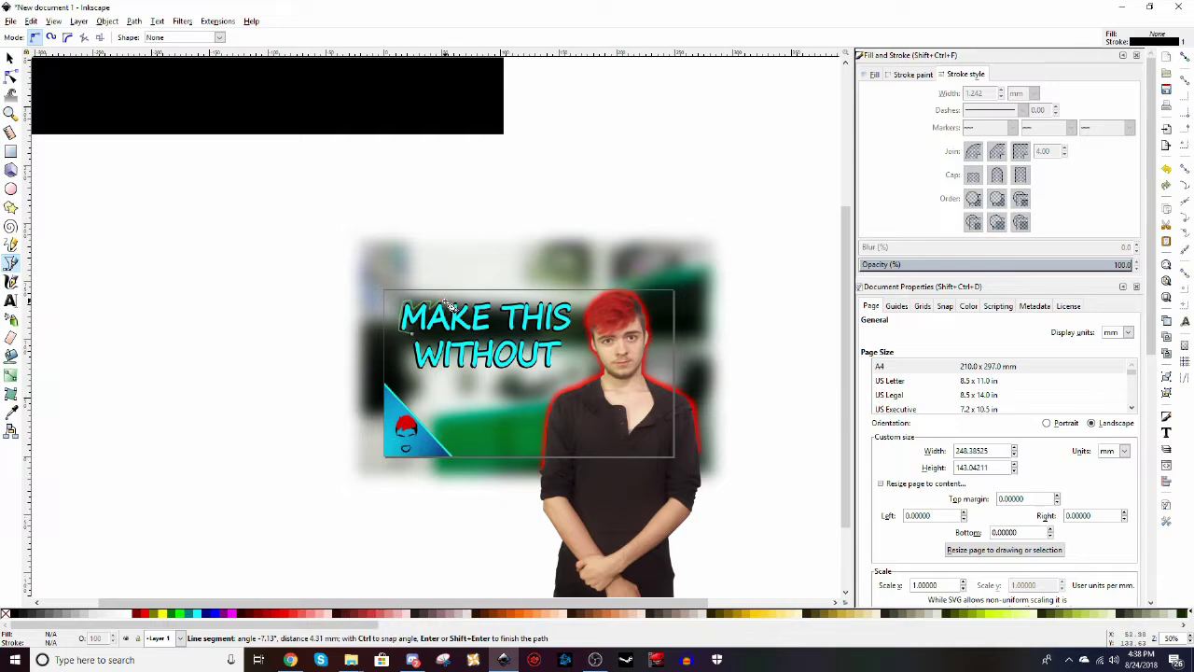
click(447, 301)
click(448, 314)
click(460, 305)
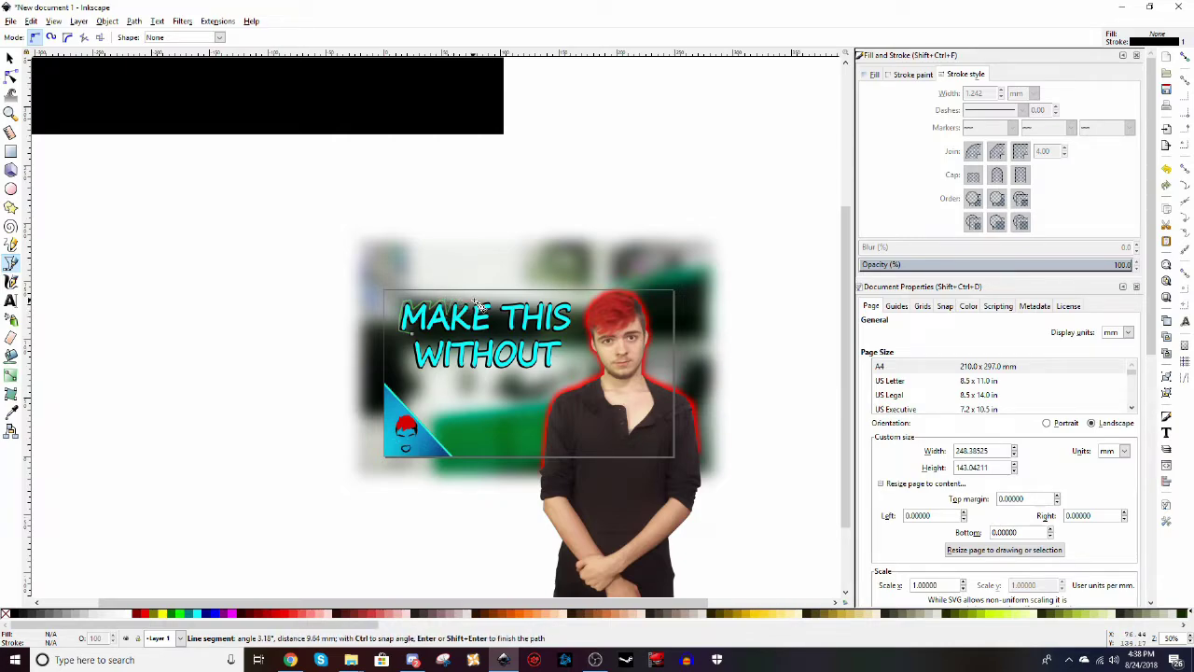
click(490, 336)
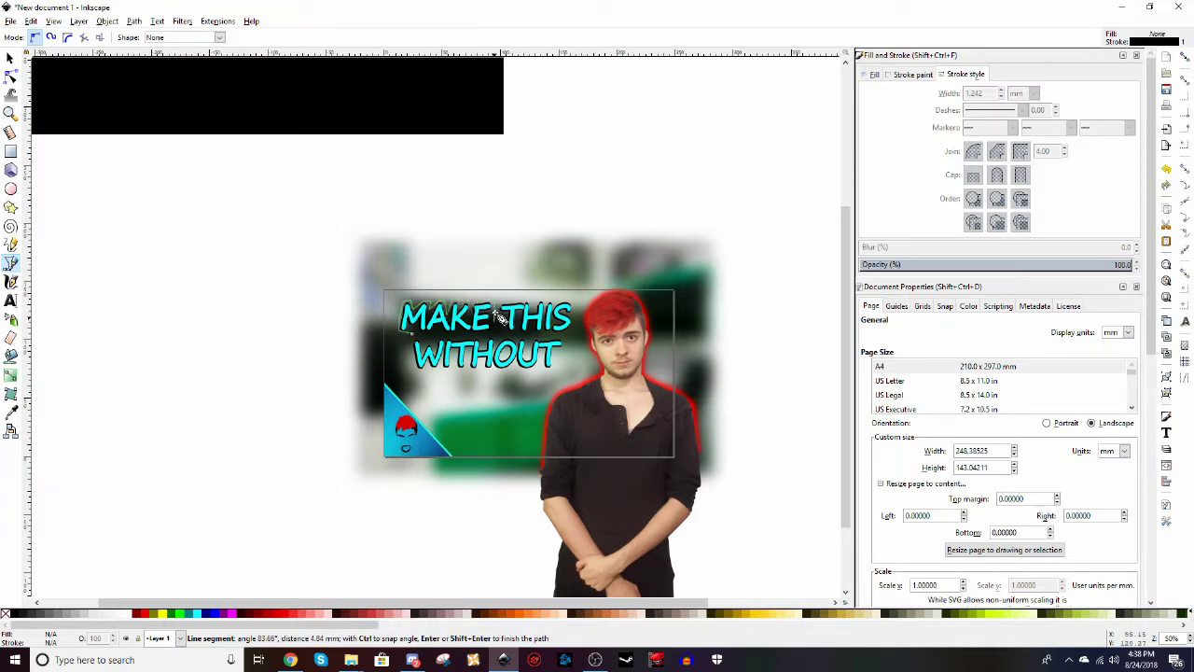
click(573, 304)
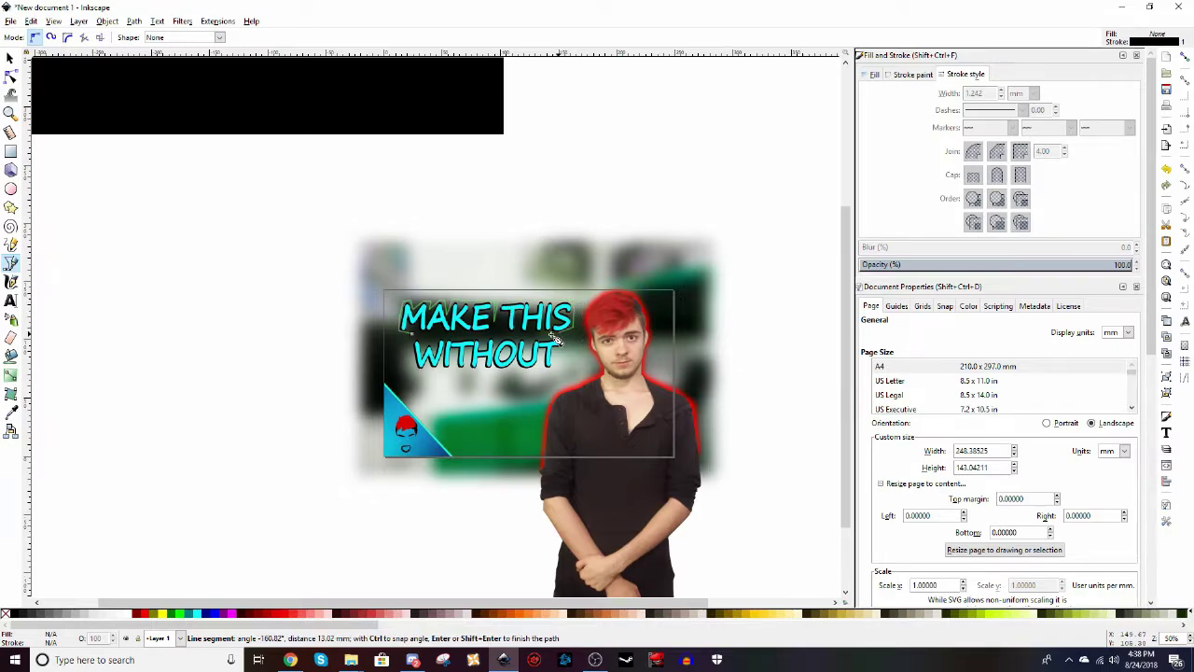
click(504, 333)
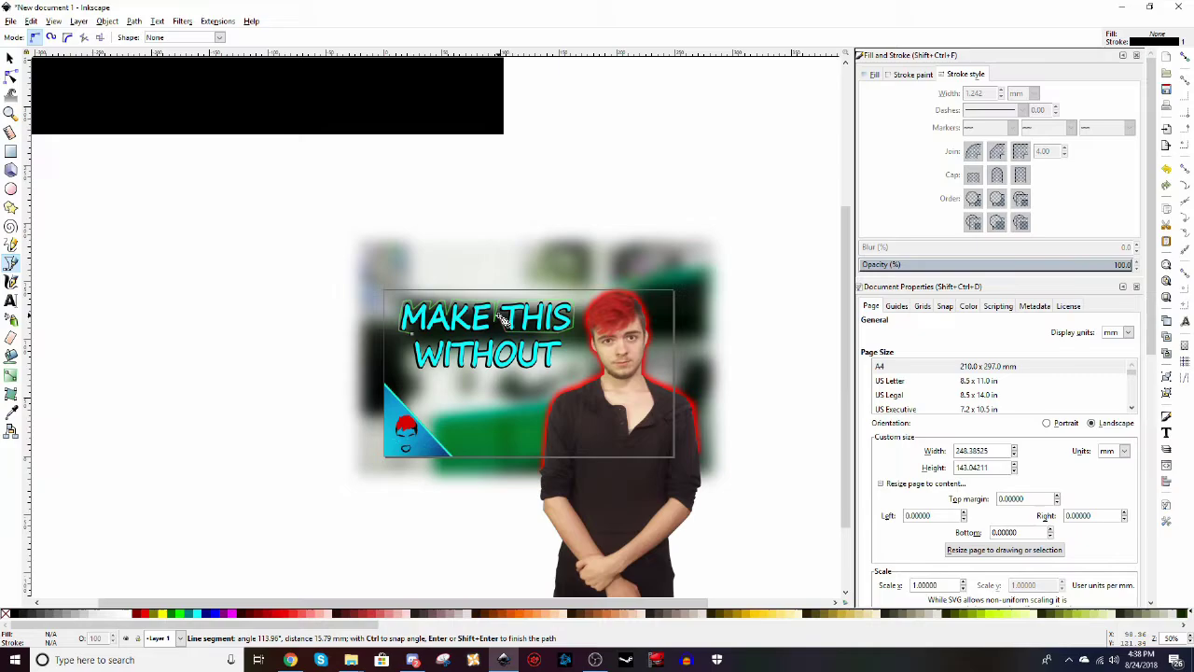
click(498, 314)
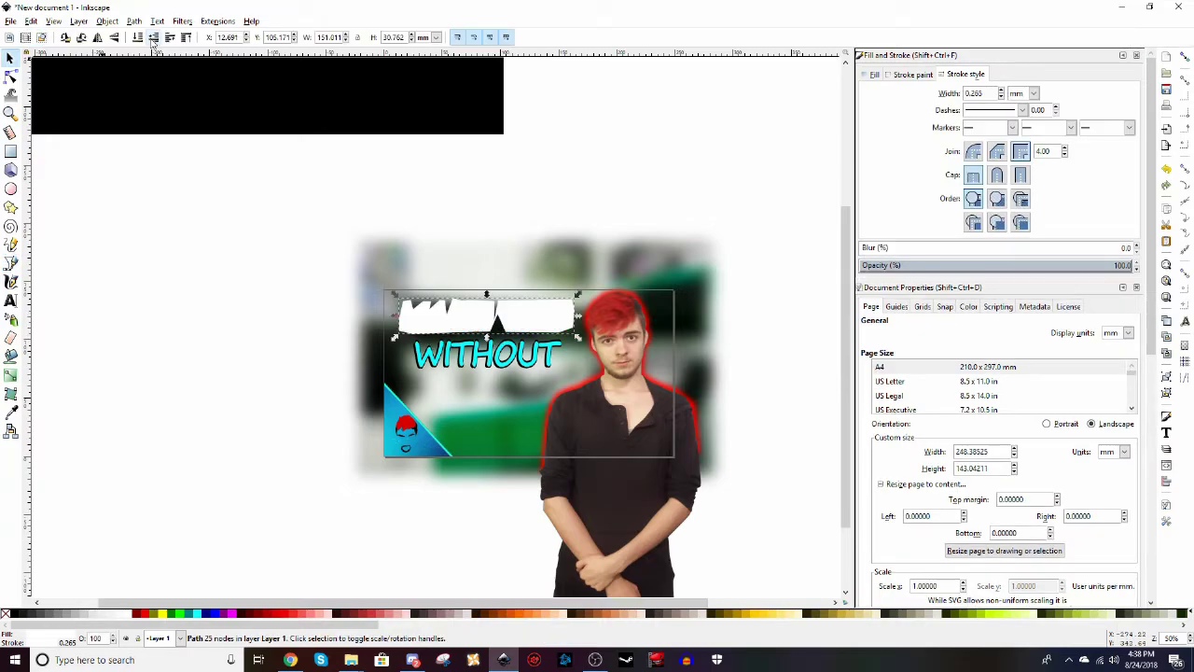
- Lower the jagged shape behind the heading text and blur it by about 9%
click(154, 38)
click(154, 38)
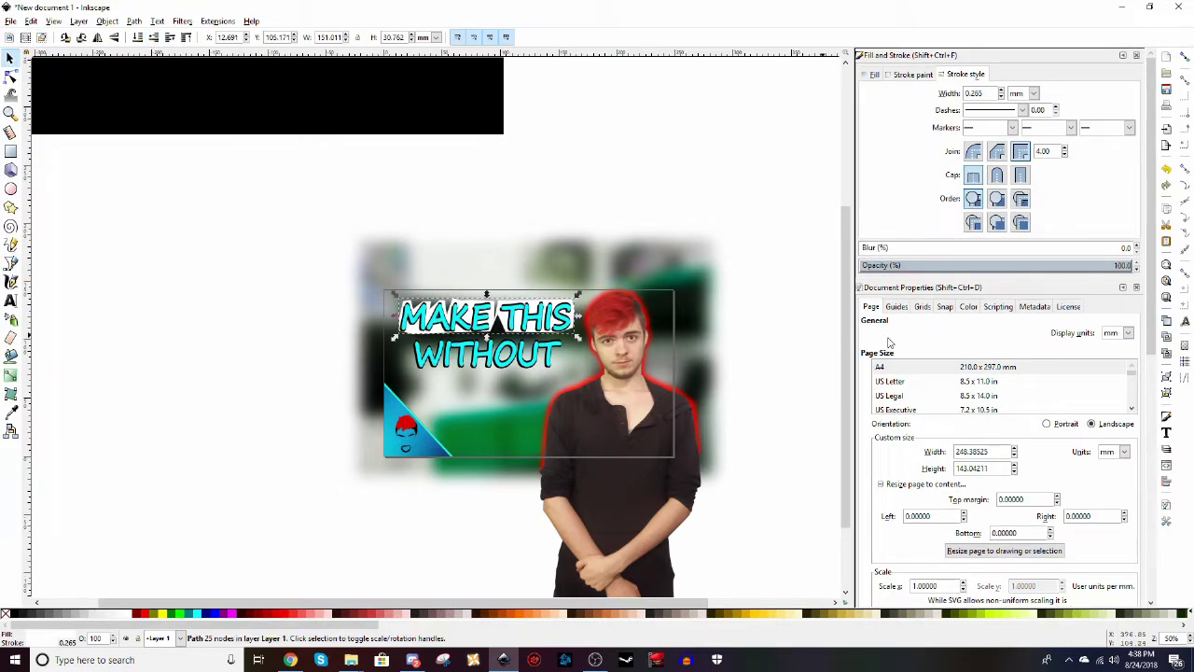
drag(866, 248, 883, 249)
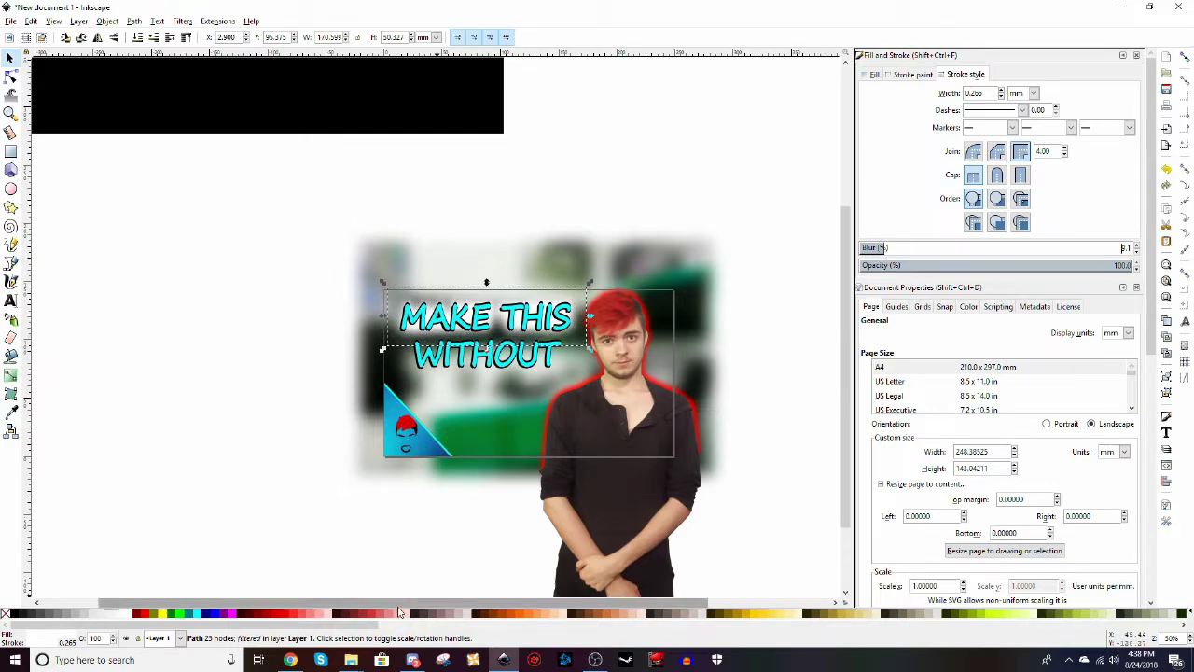
- Fill the blurred shape behind "MAKE THIS" with black and stretch it slightly wider on both sides
click(14, 616)
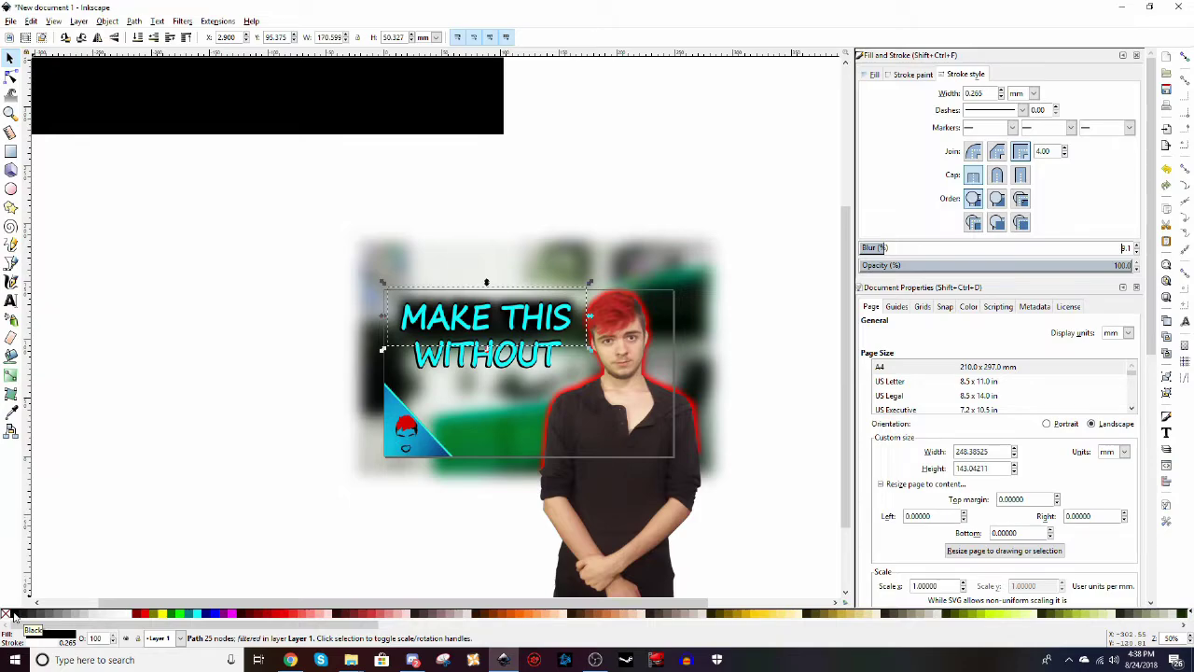
drag(383, 315, 378, 315)
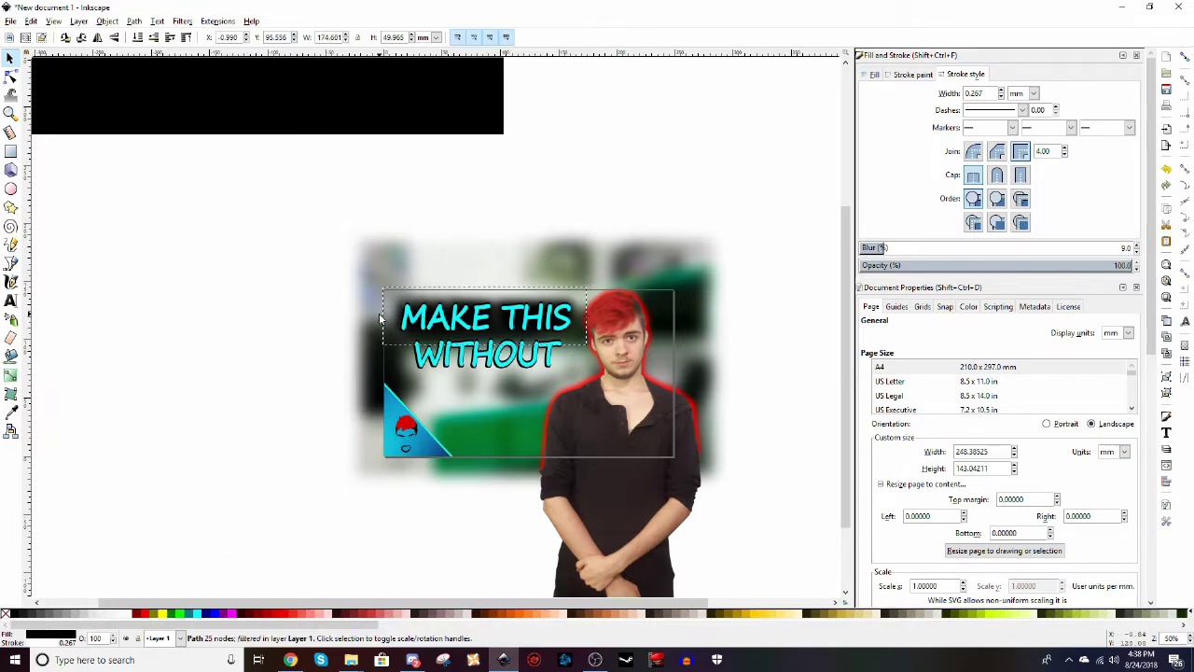
drag(592, 320, 600, 320)
- Recolor the "MAKE THIS WITHOUT" heading lime green and its backing white
click(179, 613)
click(159, 395)
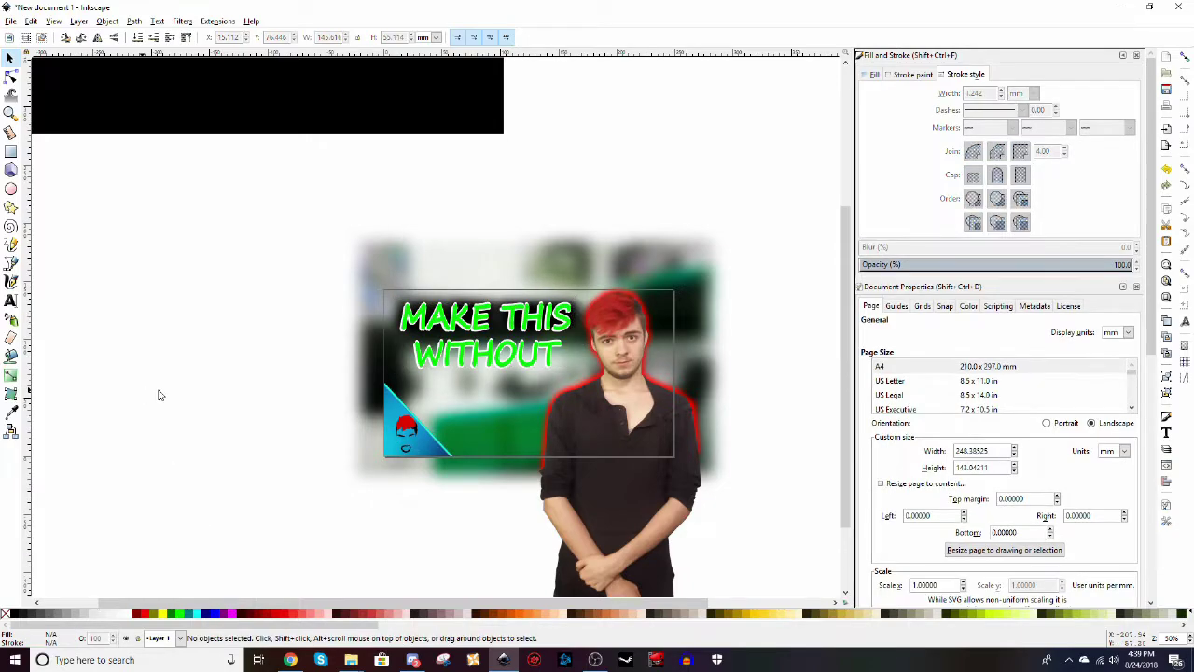
- Darken the heading's green, setting its stroke to RGB 0, 193, 0 and matching the fill
click(557, 356)
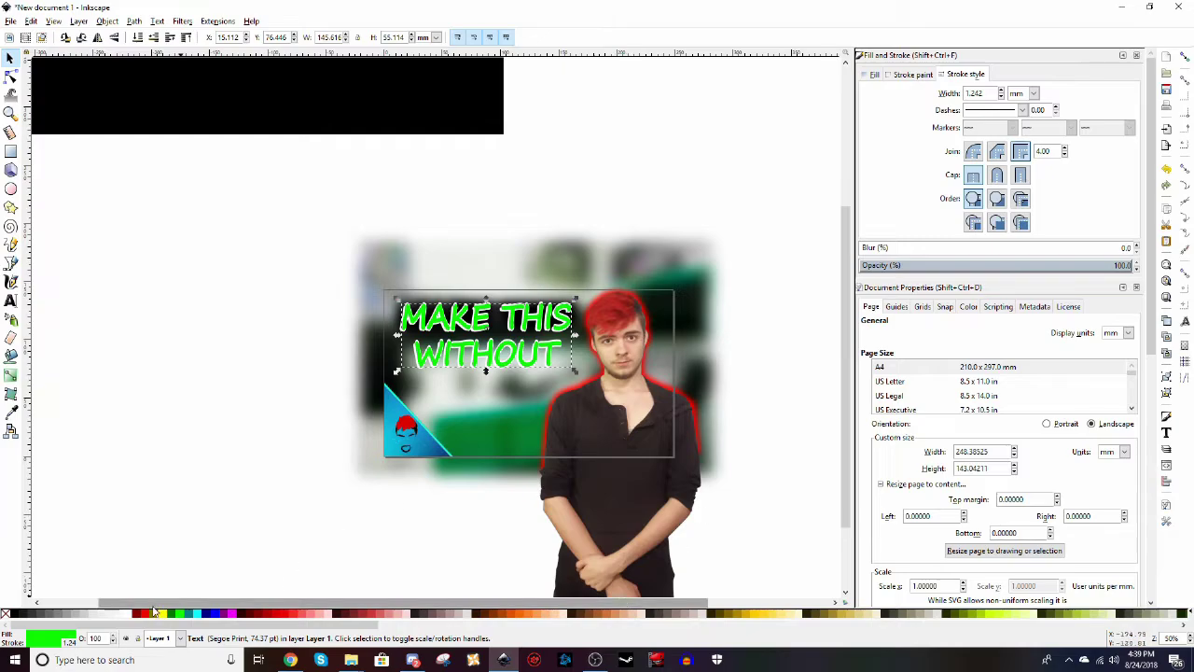
click(66, 640)
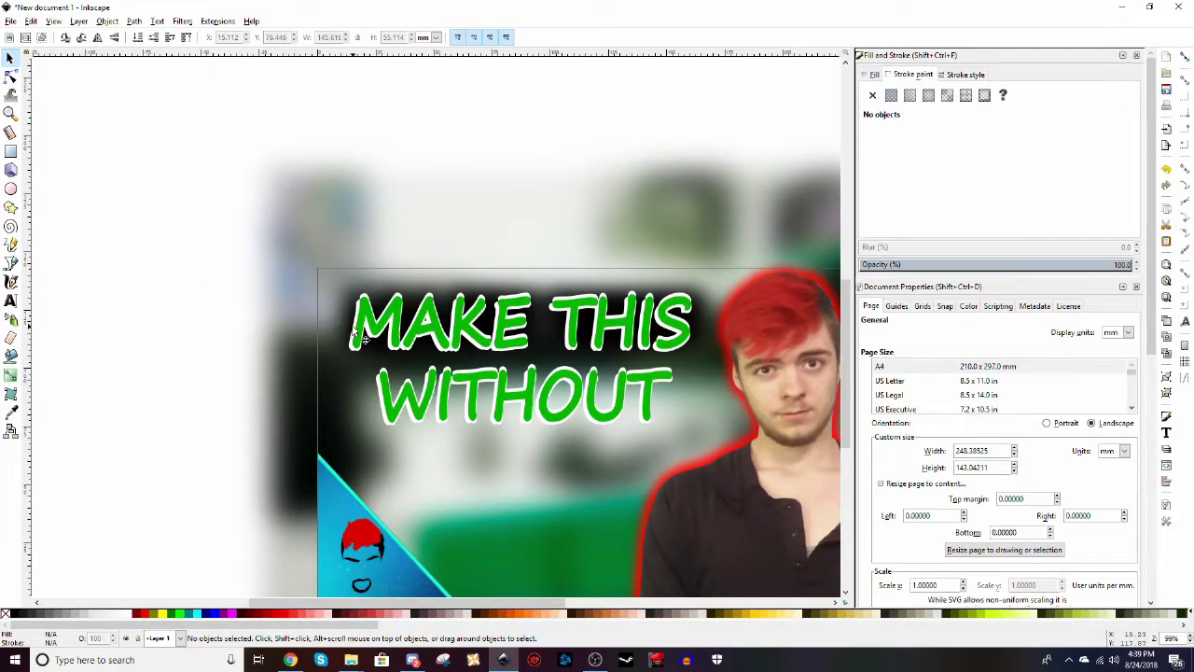
right_click(353, 328)
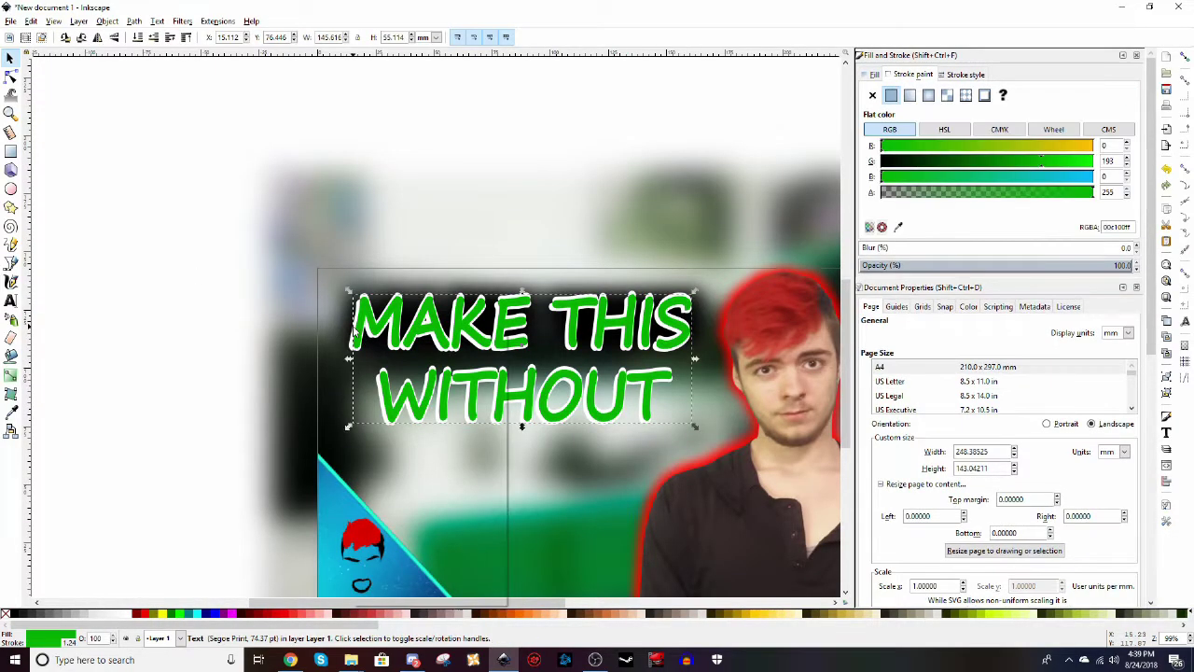
click(250, 302)
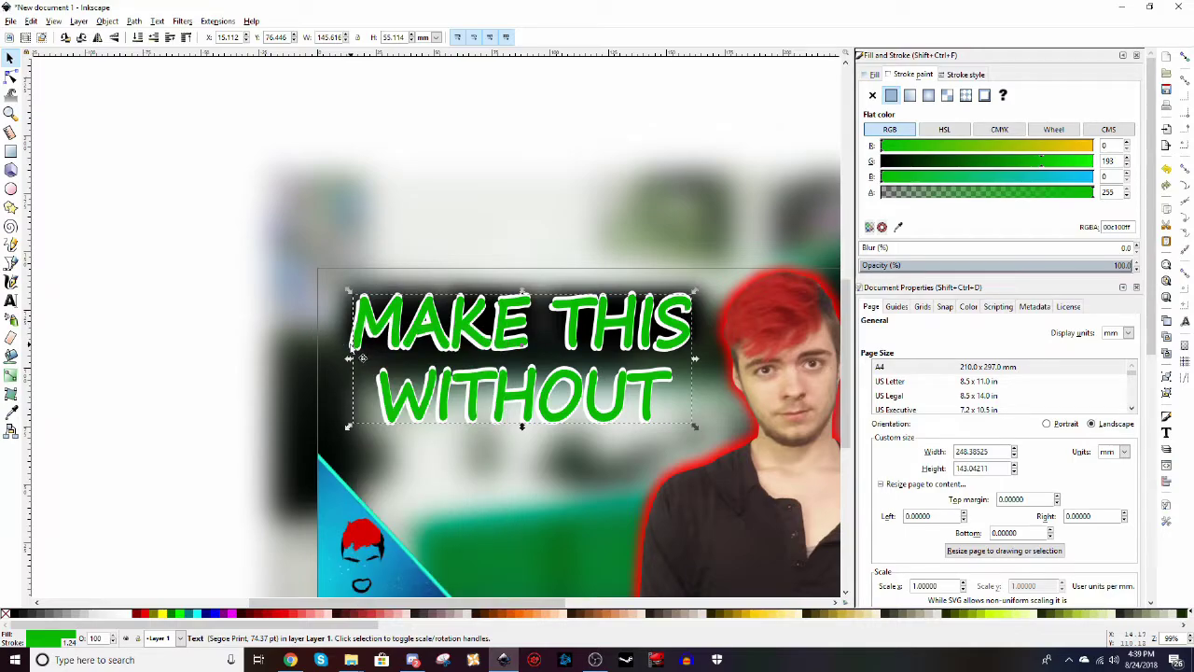
- Copy the white backing group, paste it slightly offset to thicken the heading's outline, and lower it behind the green letters
click(360, 358)
right_click(349, 343)
click(373, 392)
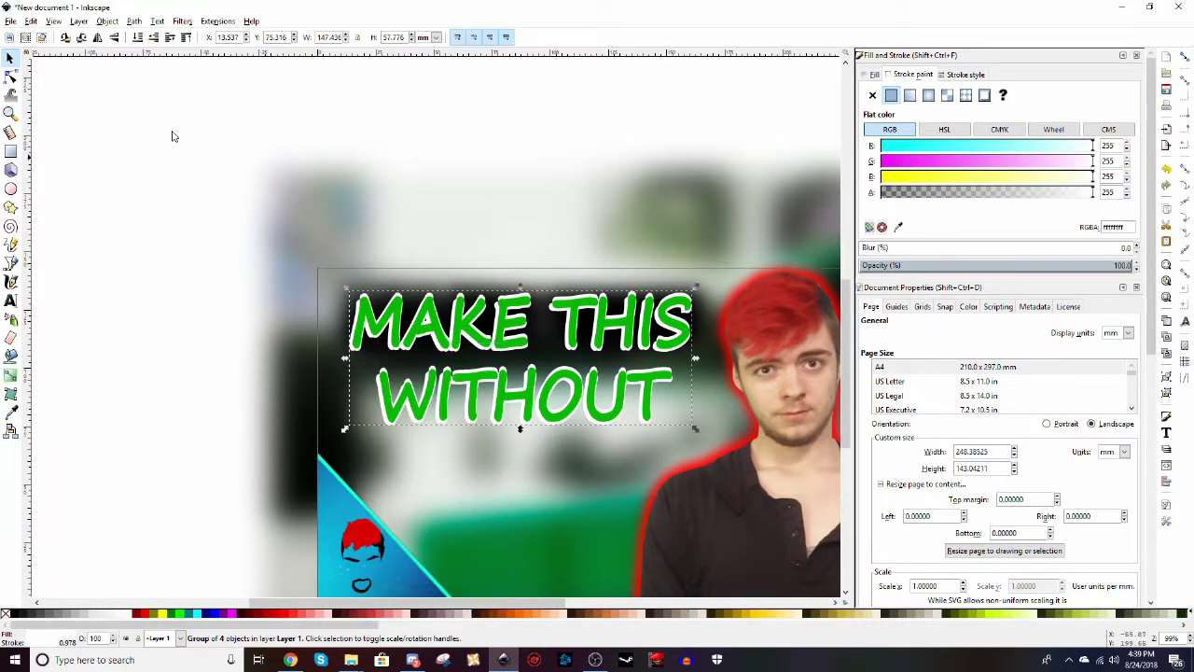
right_click(172, 136)
click(208, 196)
drag(299, 179, 606, 325)
click(154, 38)
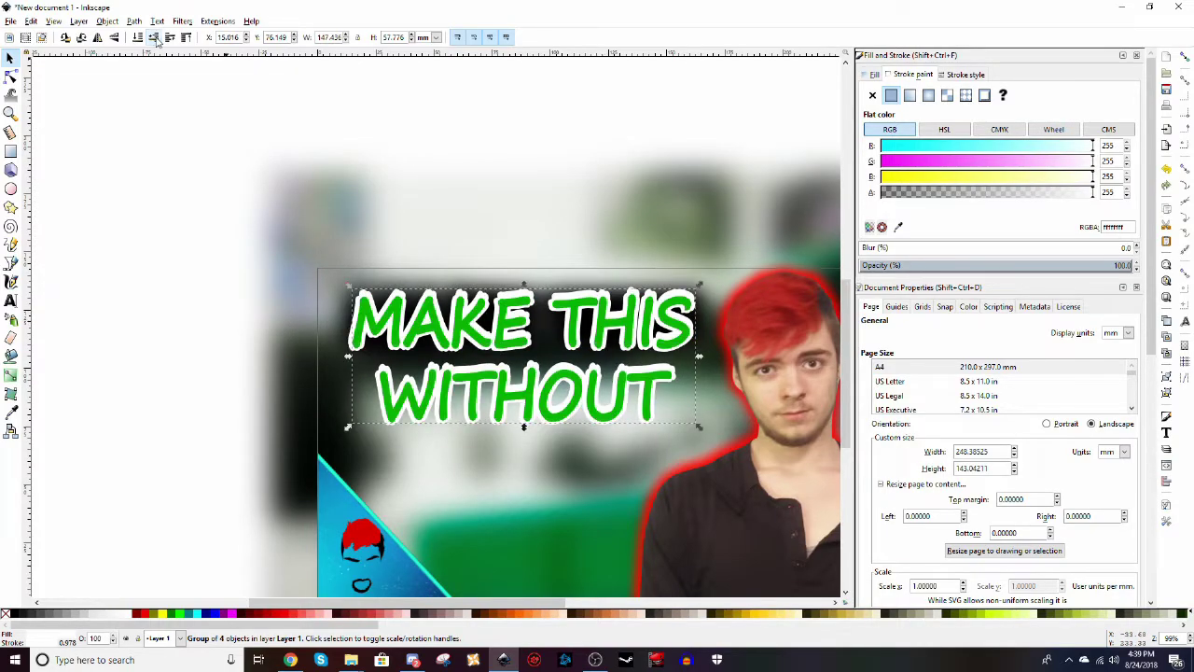
- Recolor the glow around the portrait Lime (#00FF00)
click(10, 95)
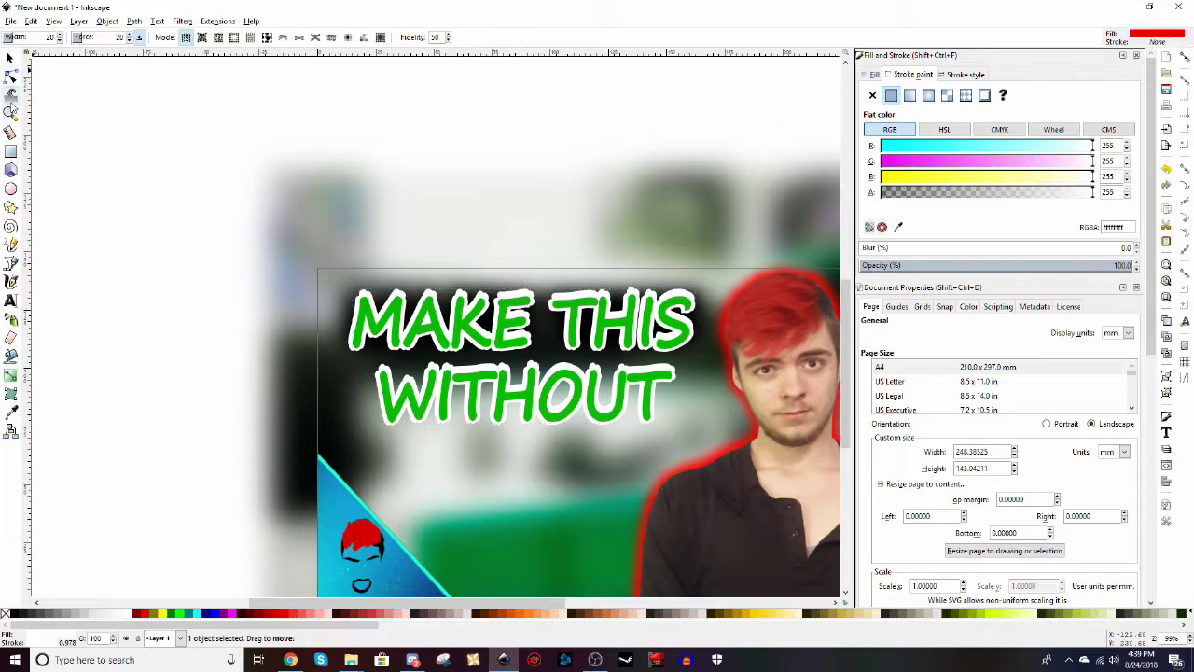
click(10, 113)
double_click(25, 37)
scroll(112, 184, down, 2)
key(s)
click(242, 405)
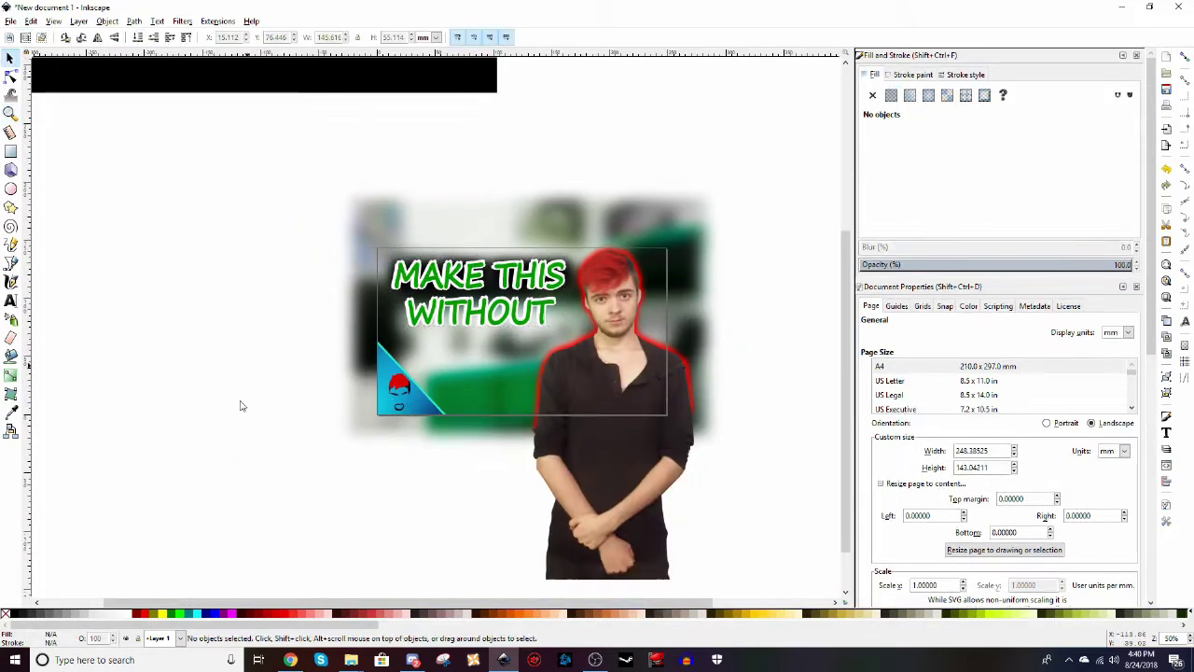
click(583, 331)
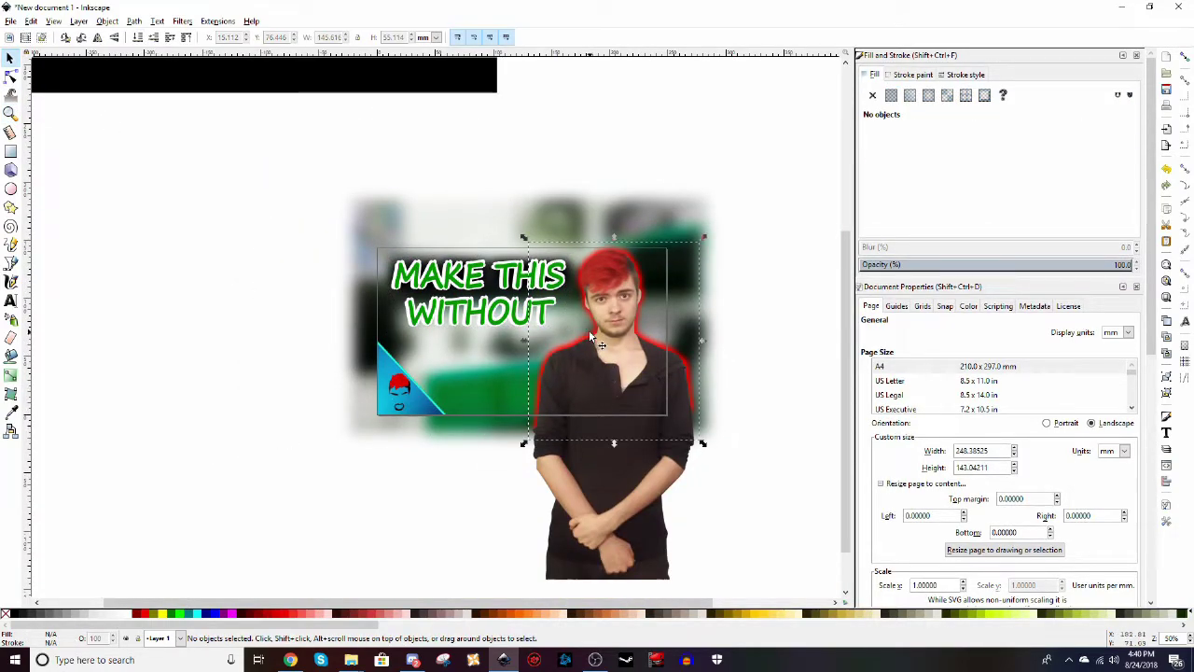
click(181, 614)
click(202, 473)
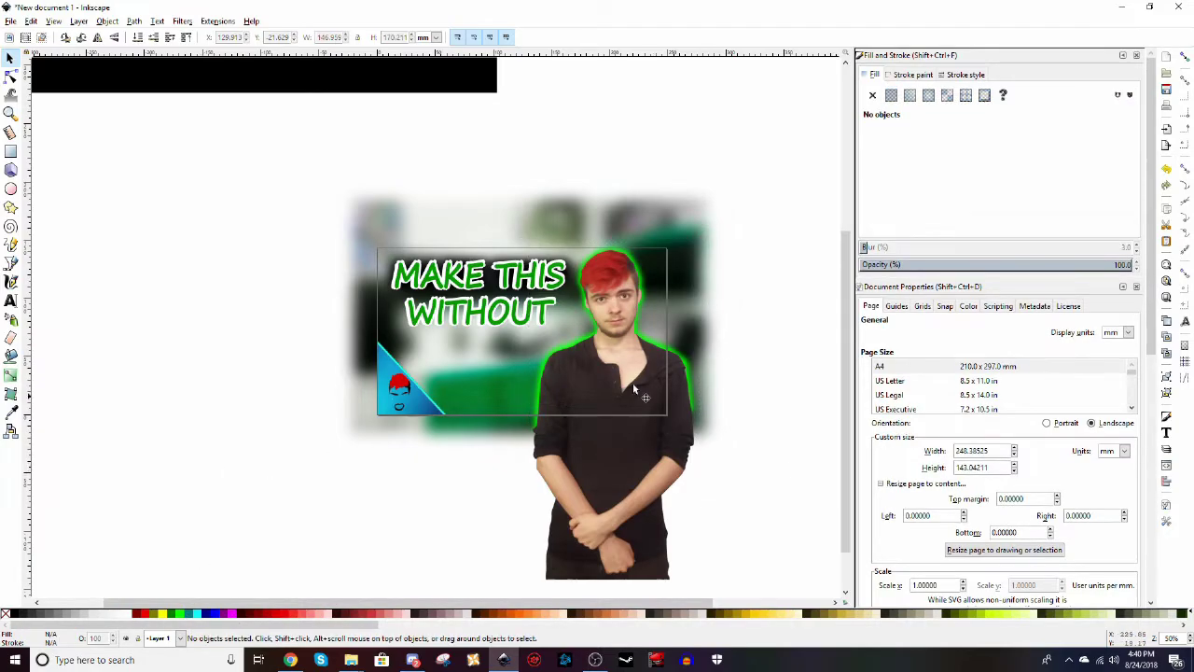
click(11, 112)
click(526, 368)
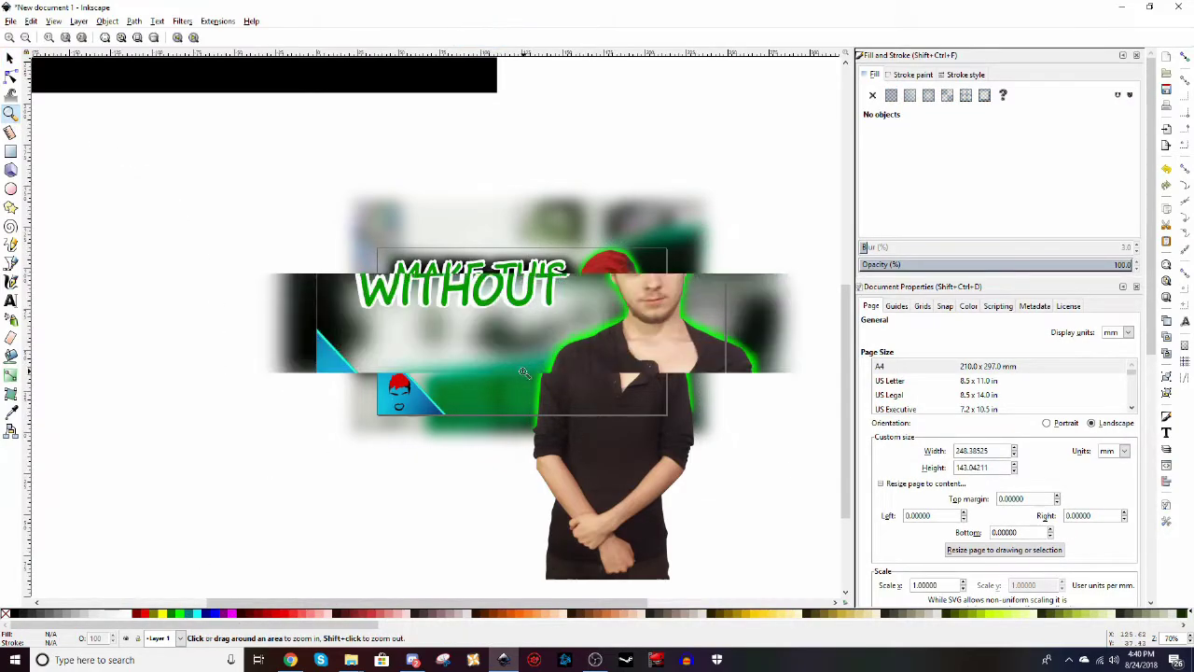
click(11, 60)
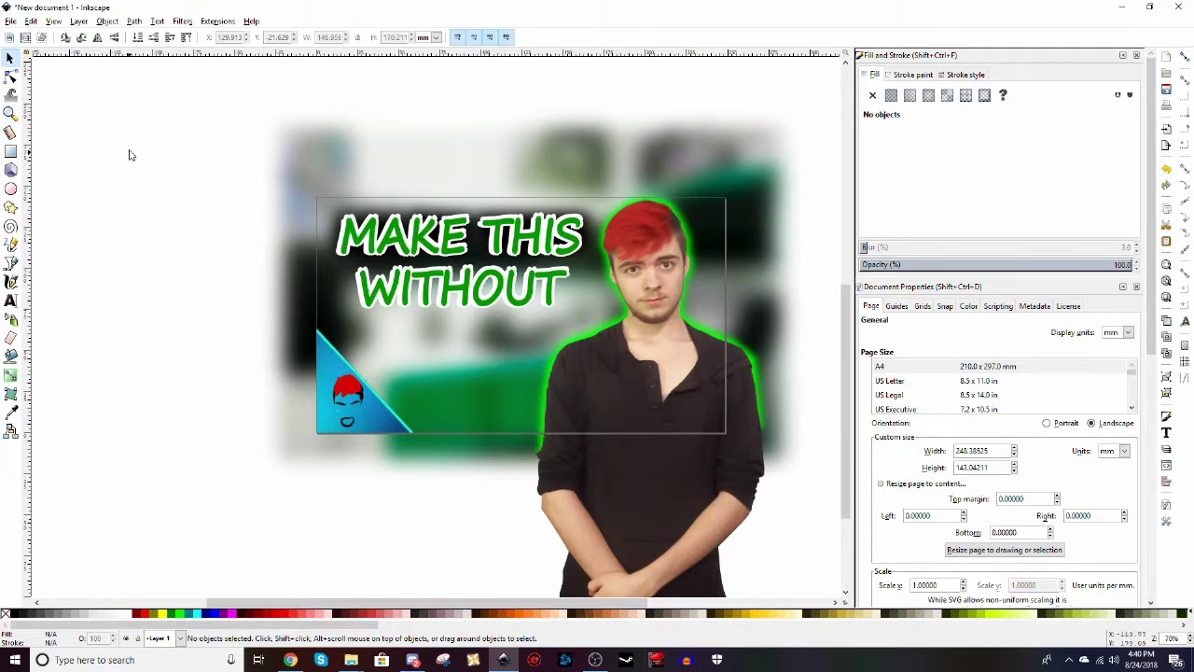
- Switch to the browser, search Google Images for "photoshop", and copy the Adobe Photoshop CC icon from the Wikipedia result
text(photo)
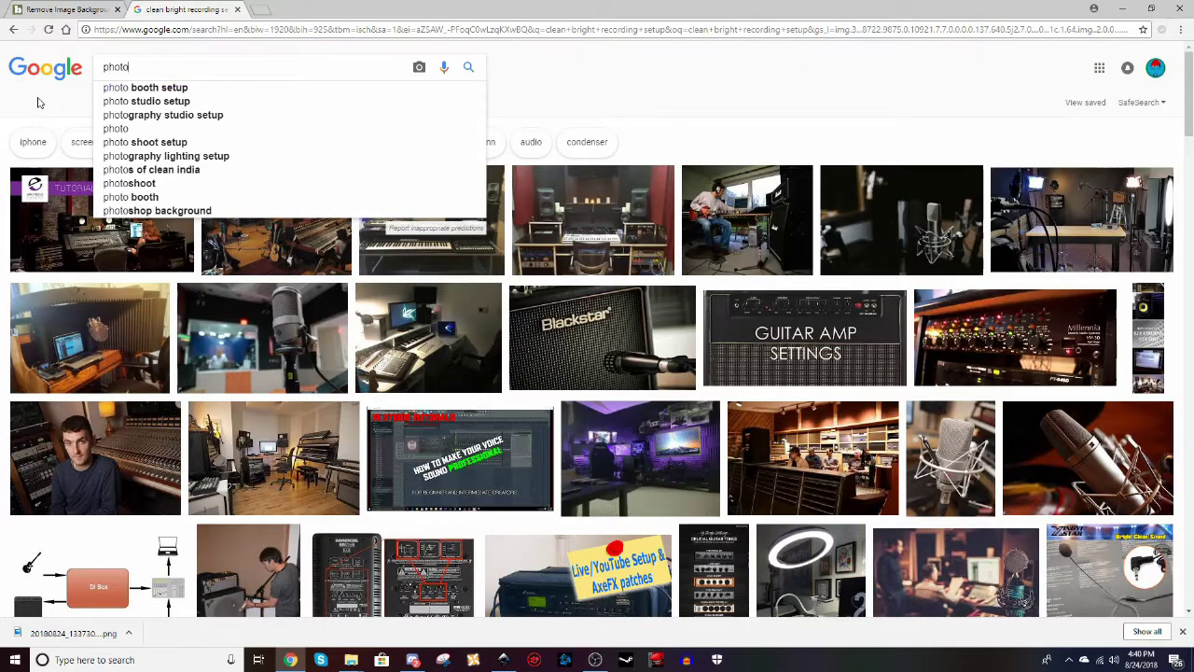
text(shop)
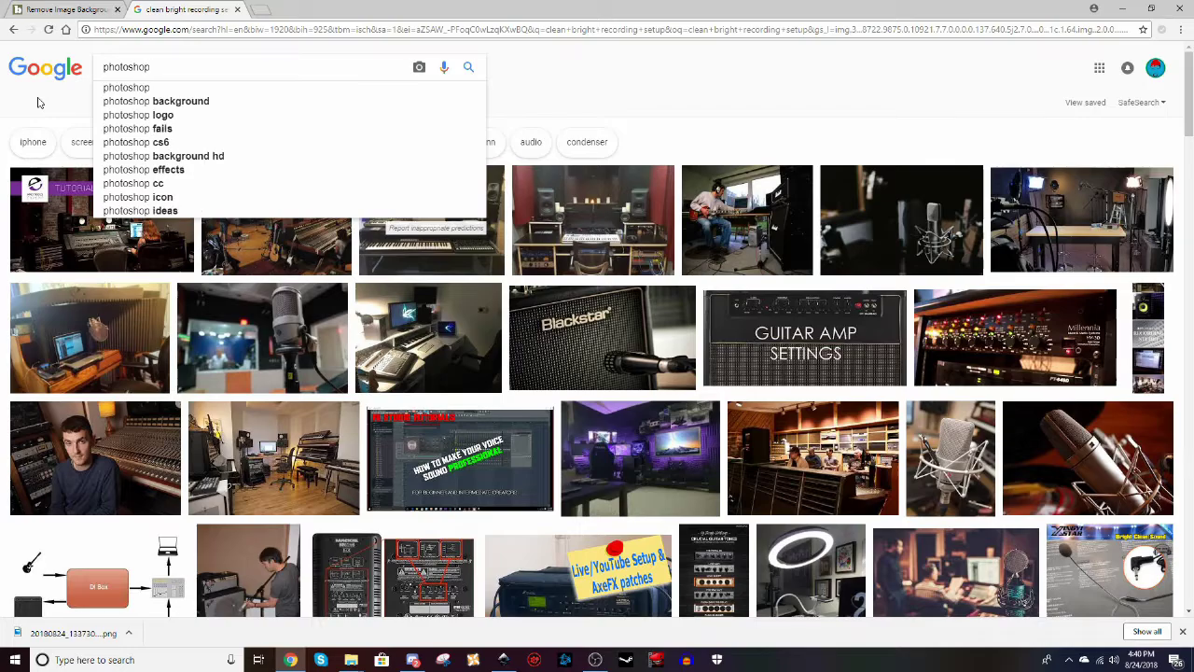
key(Return)
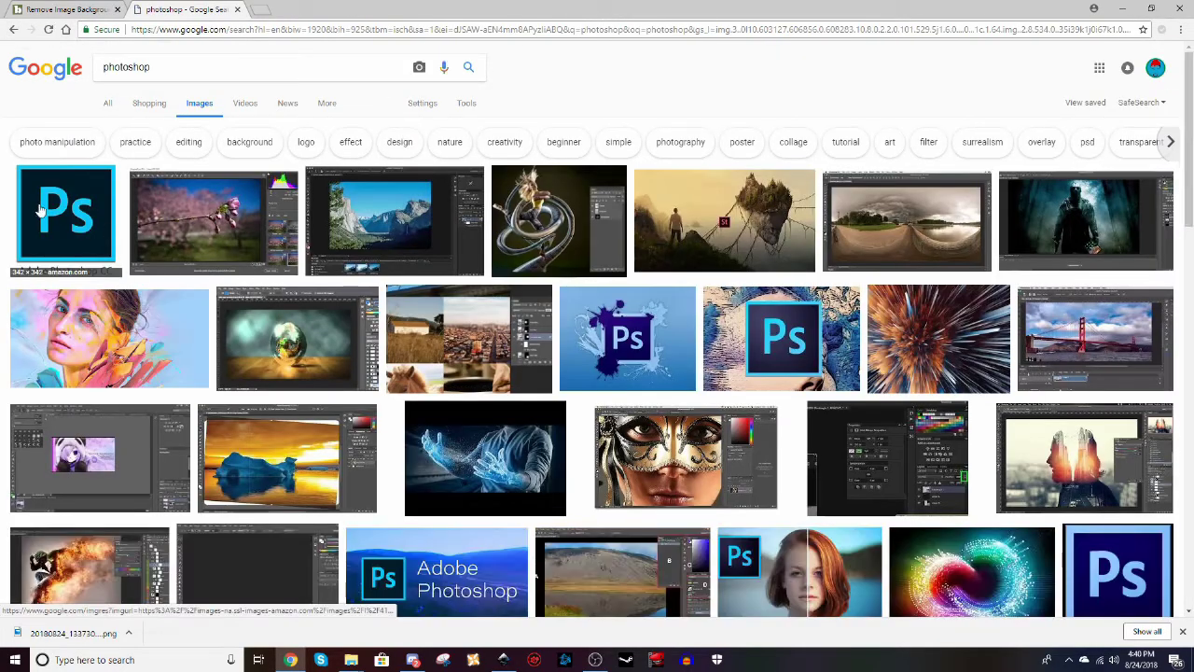
click(71, 229)
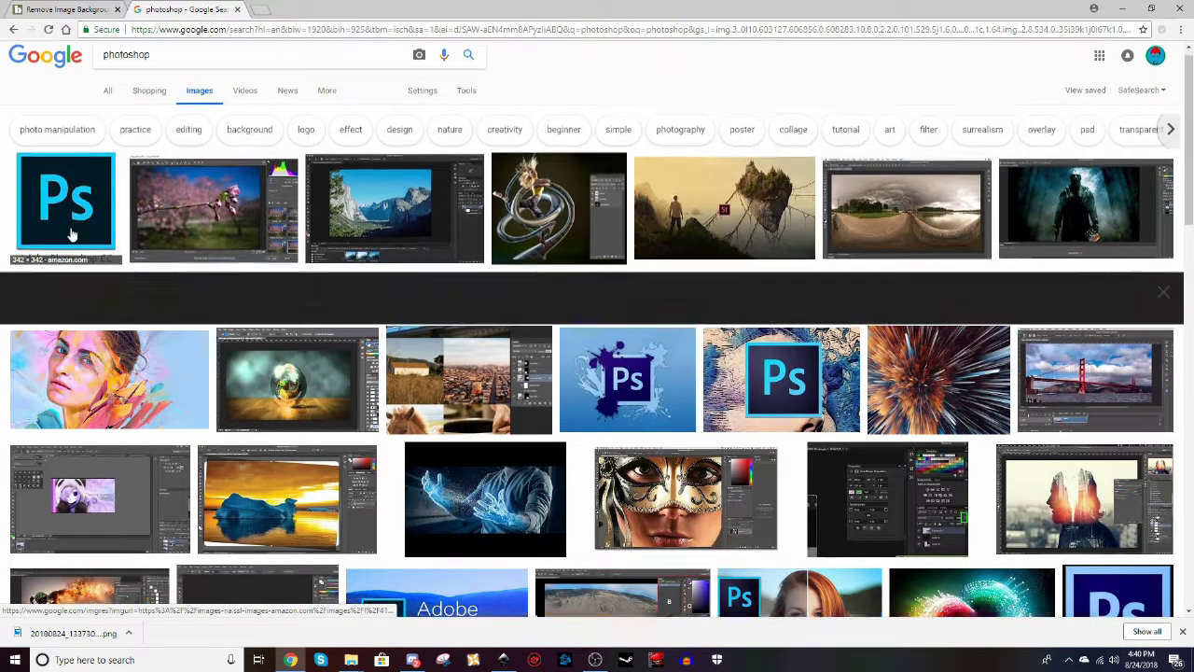
click(866, 378)
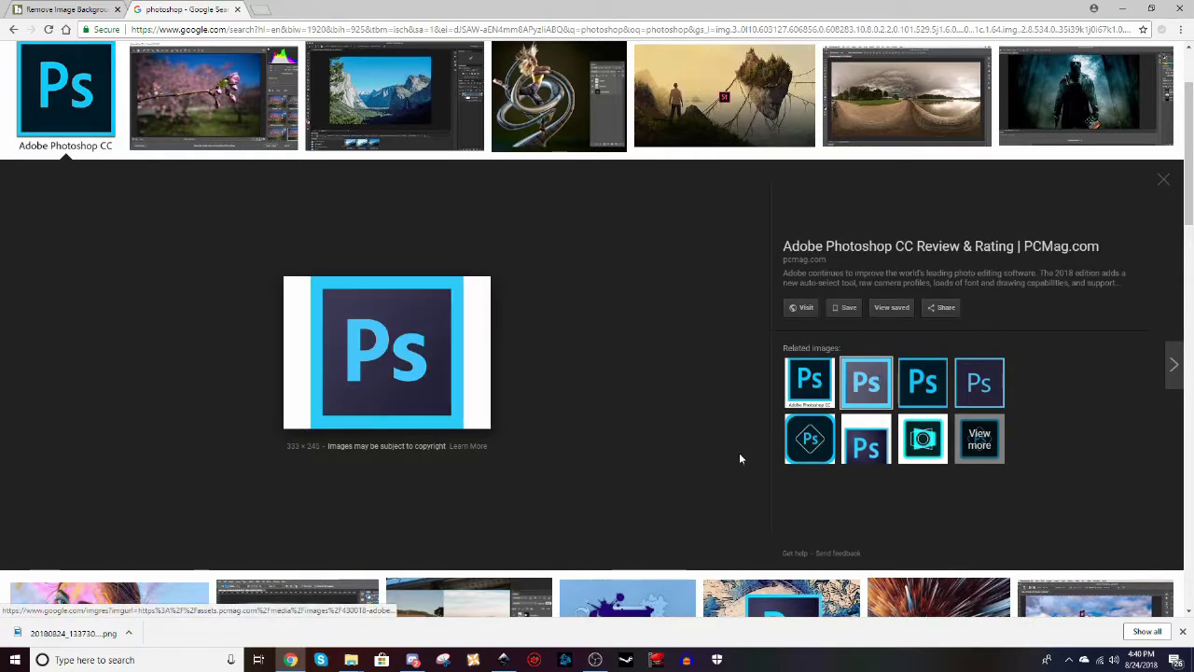
click(944, 392)
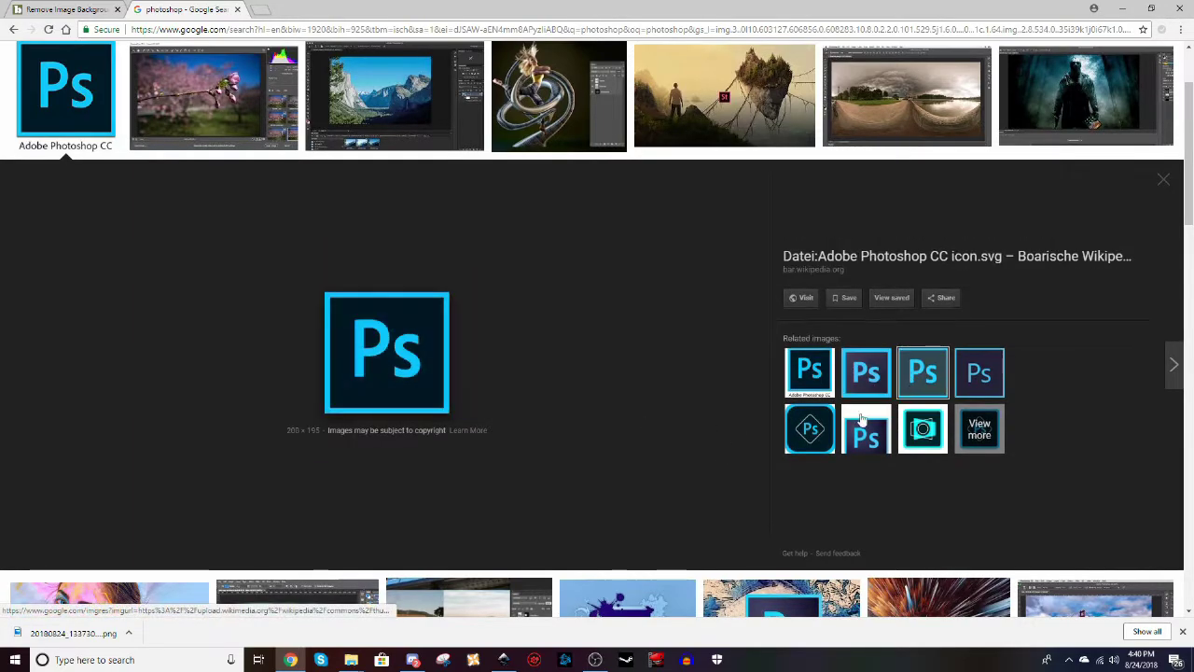
right_click(380, 328)
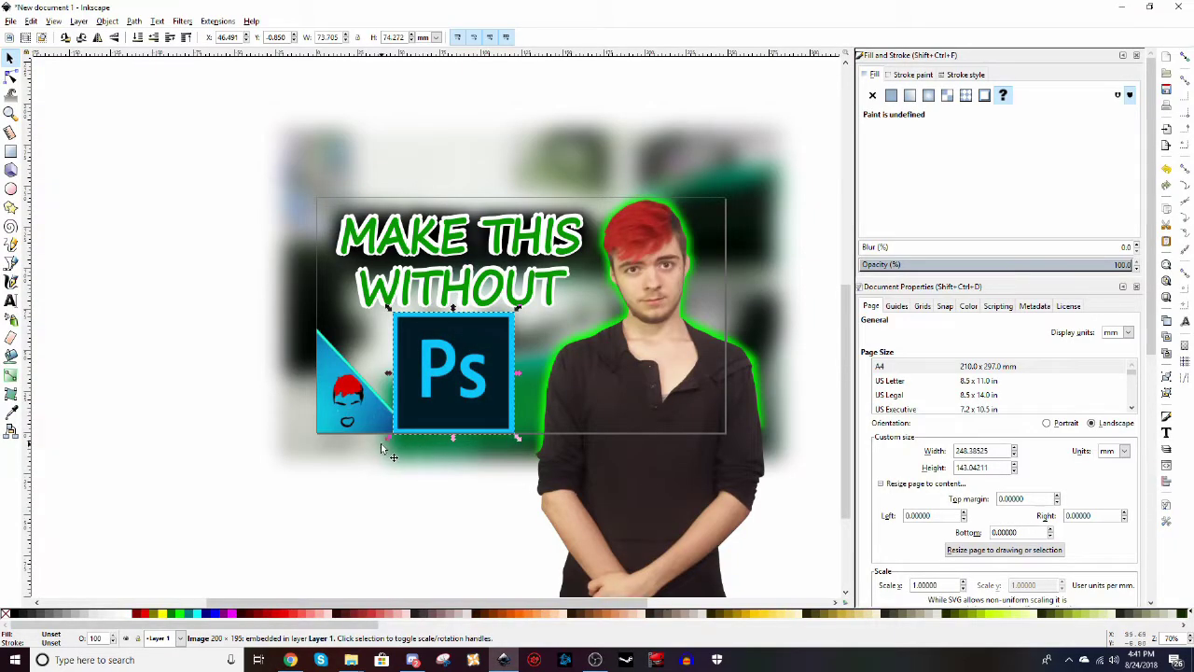
- Place the copied Photoshop icon beneath "WITHOUT" beside the corner logo and shrink it slightly to fit the page
drag(388, 438, 395, 430)
drag(395, 430, 398, 426)
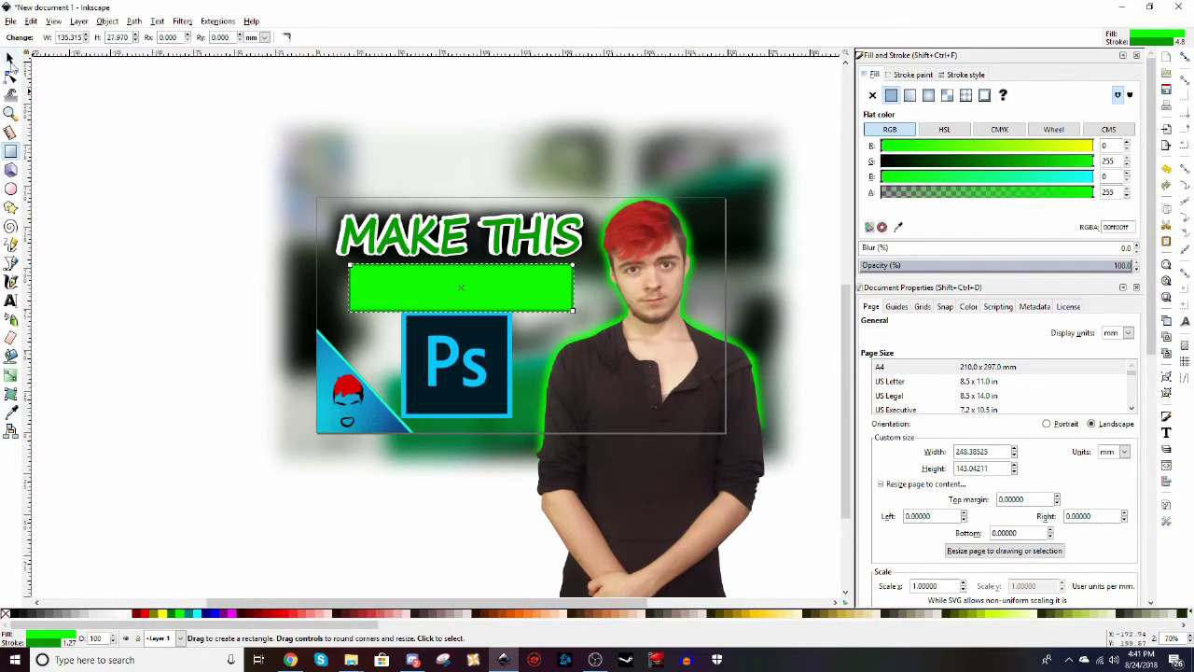
- Back "WITHOUT" with a black shape blurred about 12% beneath the heading, and widen the blurred shape behind "MAKE THIS" slightly
click(11, 61)
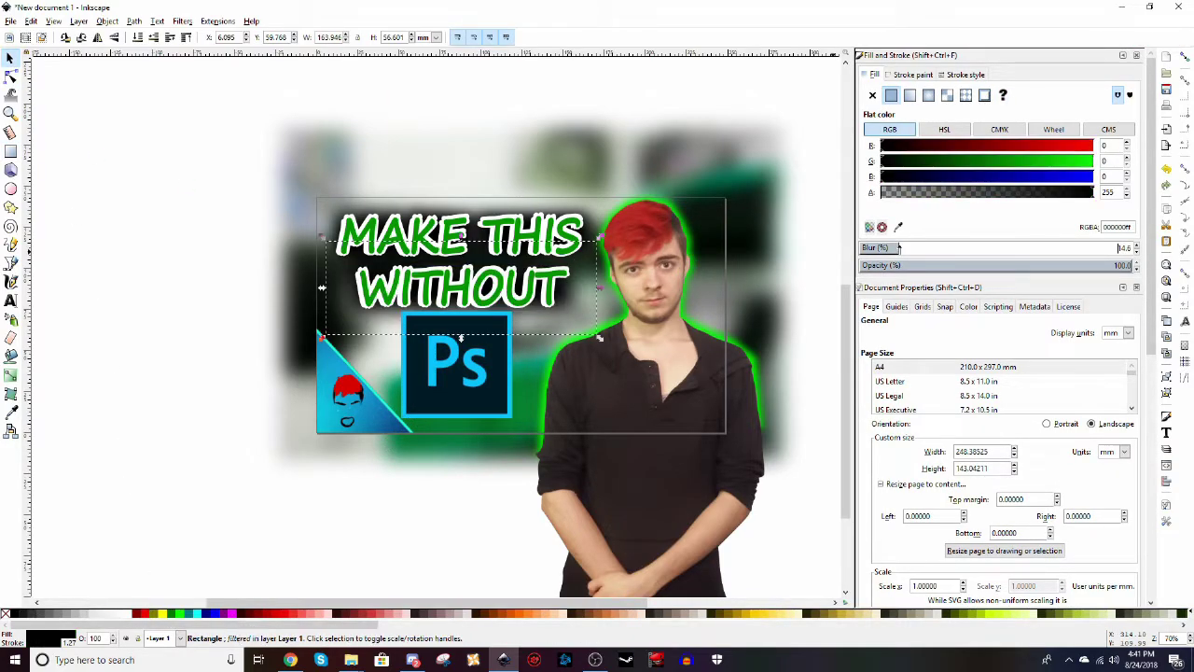
click(186, 162)
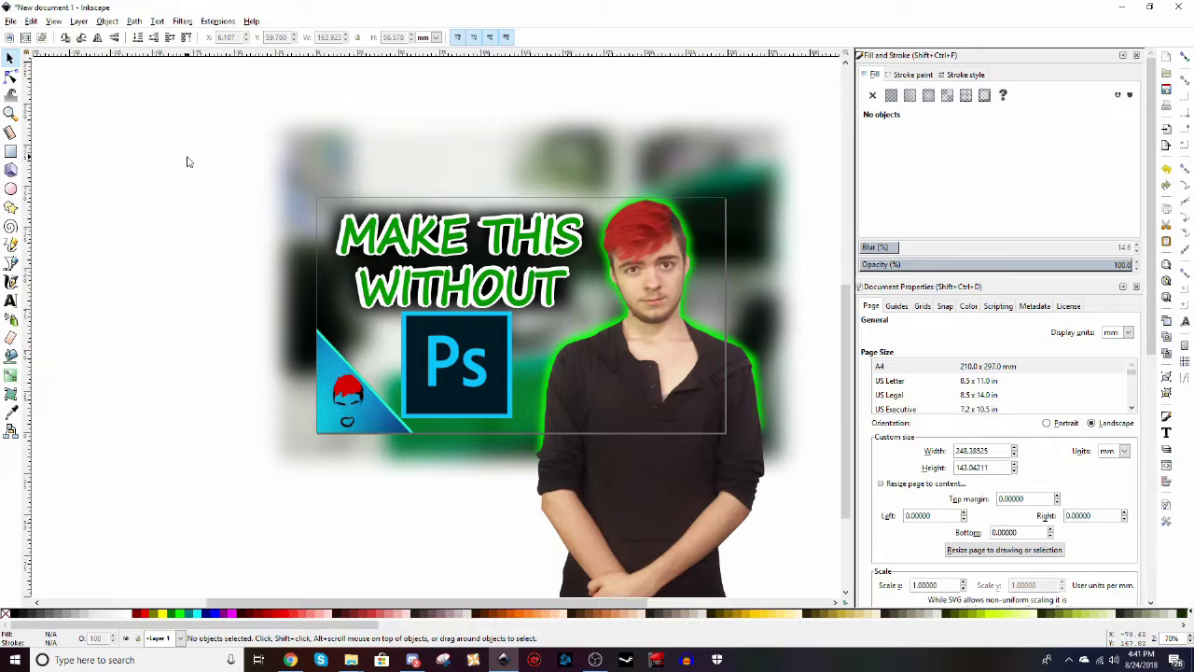
click(574, 294)
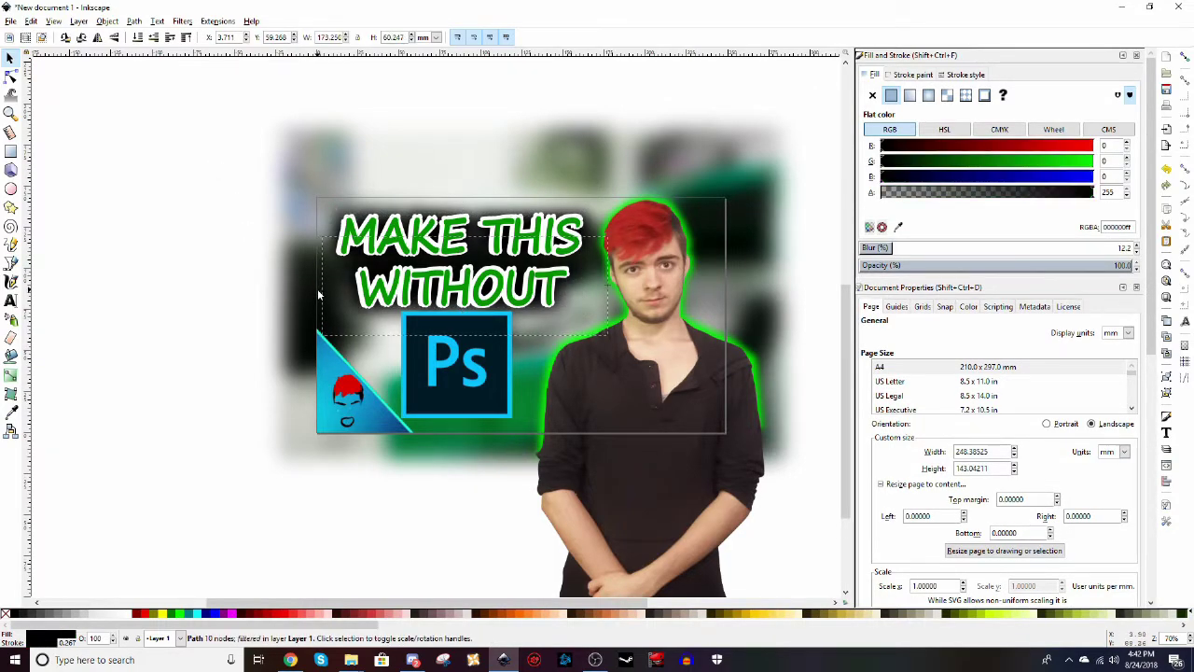
click(334, 225)
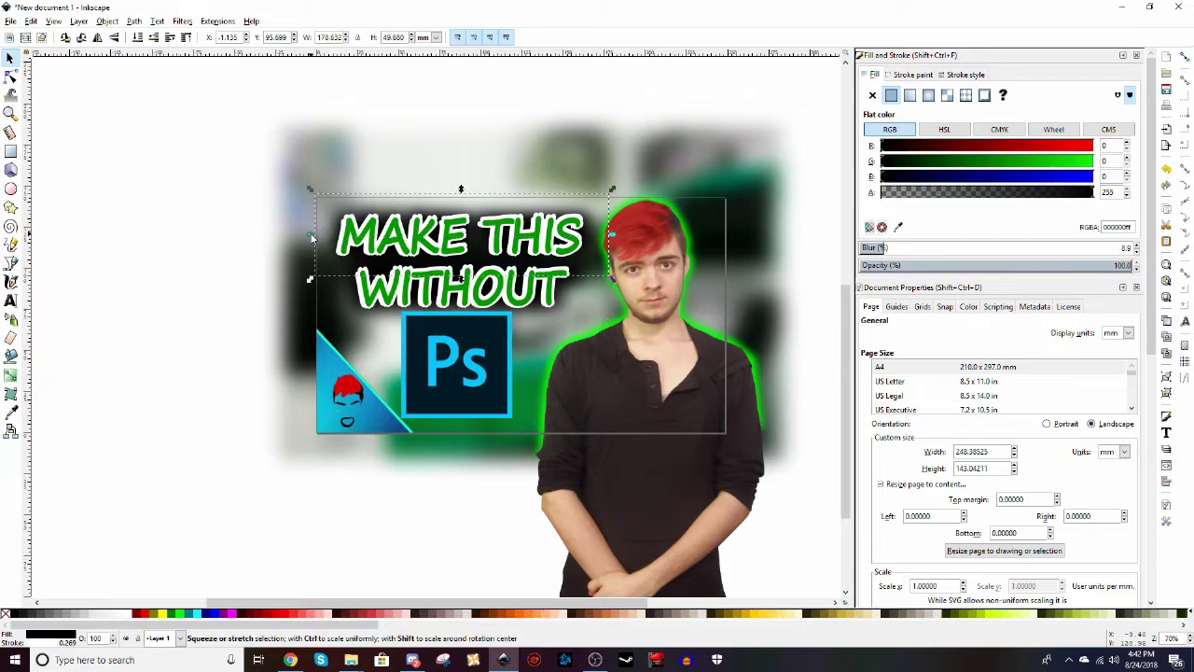
drag(312, 238, 307, 238)
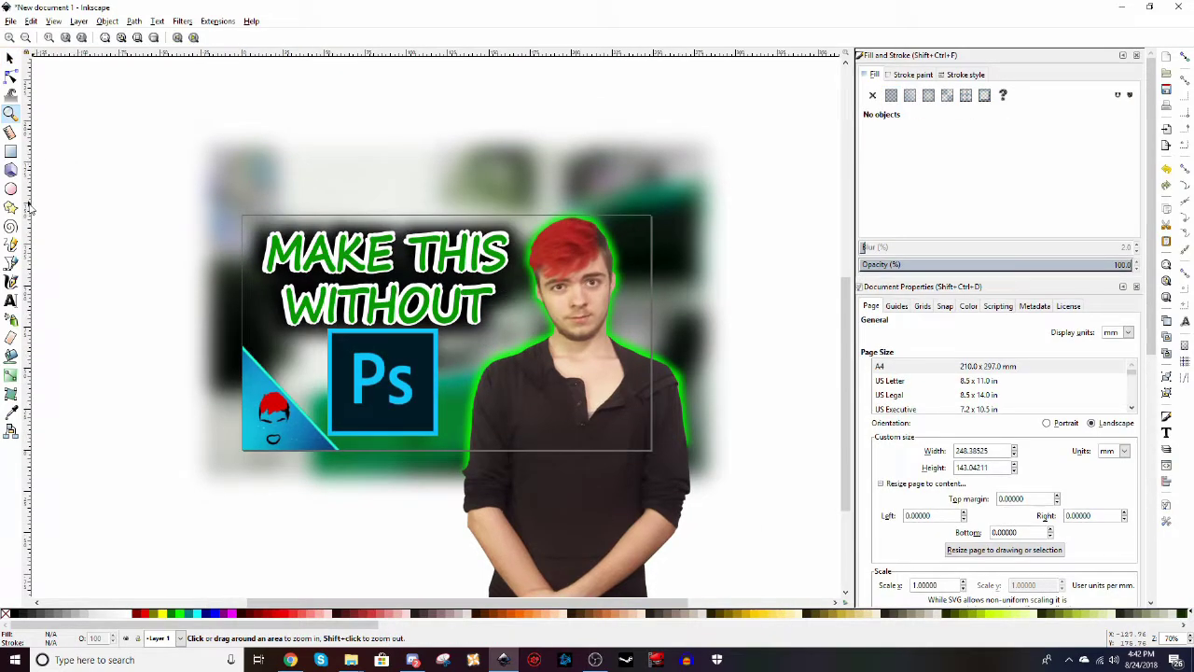
- Draw a black rectangle about 77 × 74 mm over the Photoshop icon and lower it behind the icon and heading
click(11, 153)
mouse_move(319, 322)
mouse_down()
mouse_move(402, 437)
mouse_move(458, 452)
mouse_move(447, 445)
mouse_up()
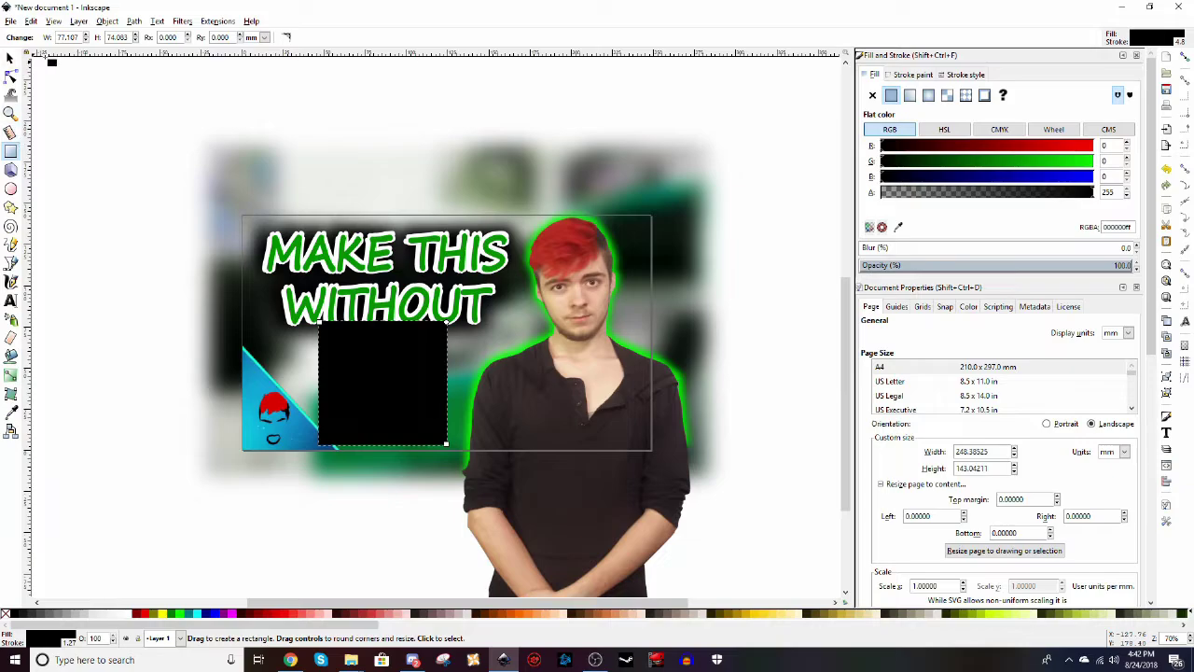
click(10, 58)
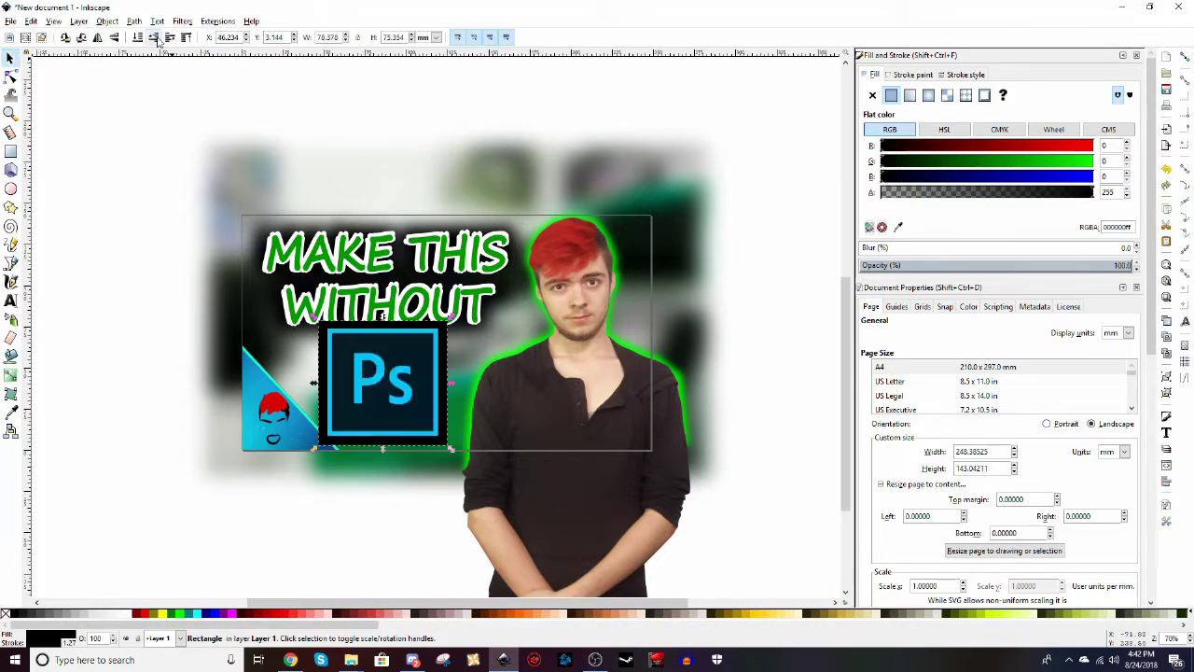
click(277, 406)
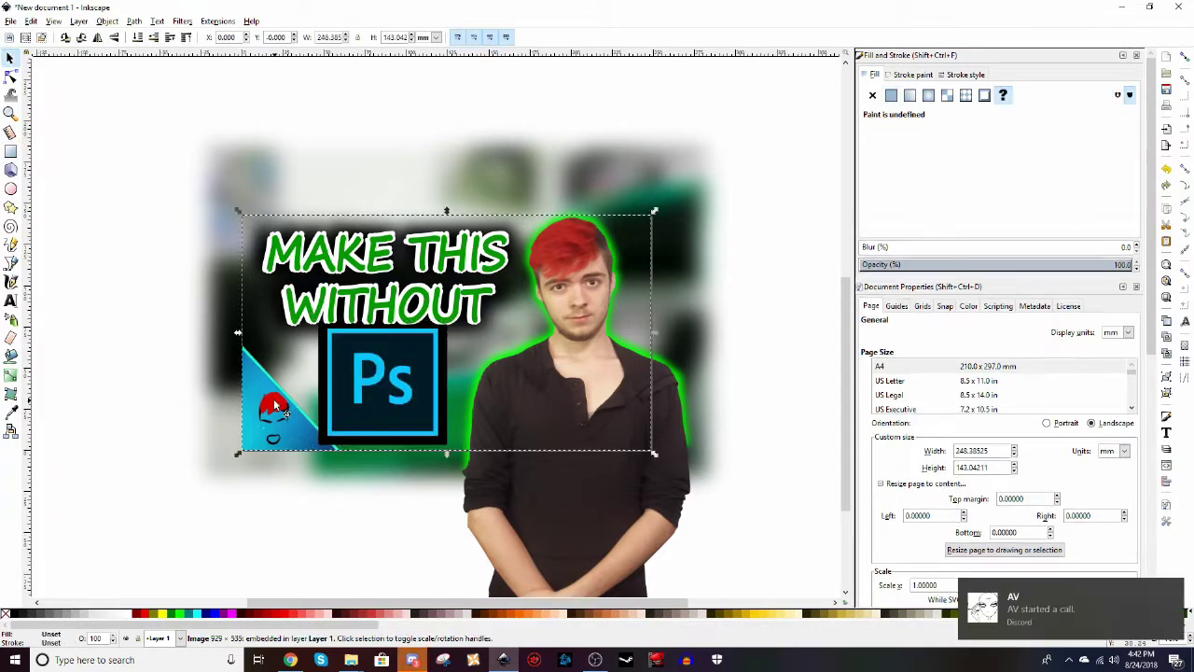
click(375, 468)
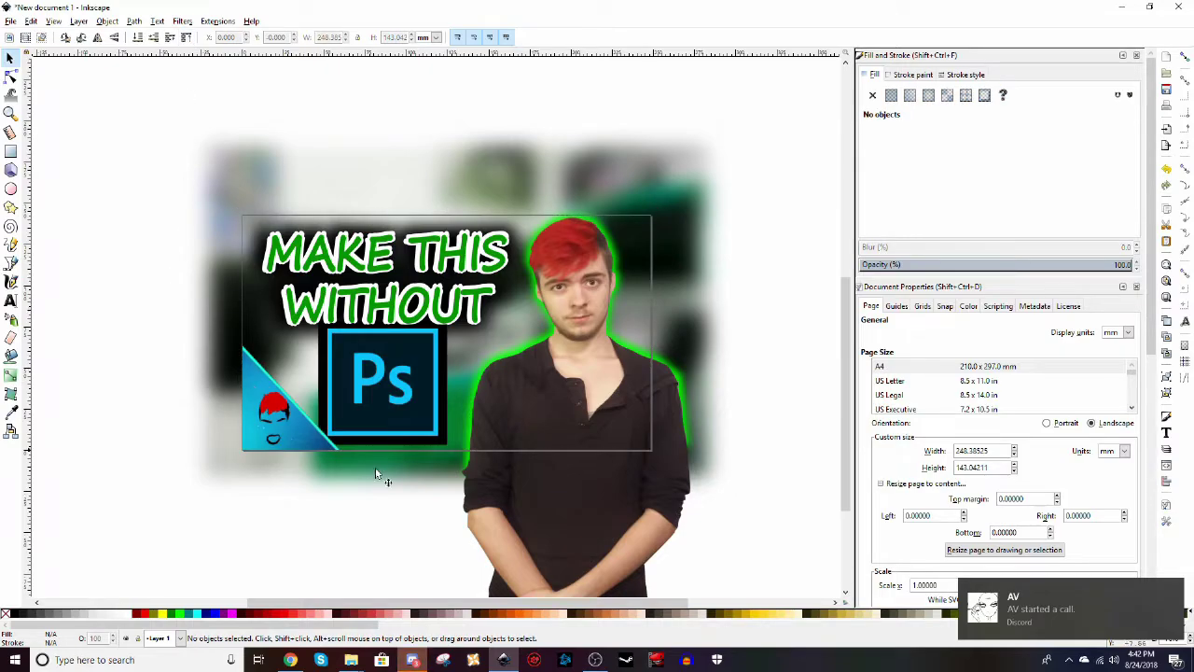
- Blur the black rectangle behind the Photoshop icon by about 9%
click(326, 396)
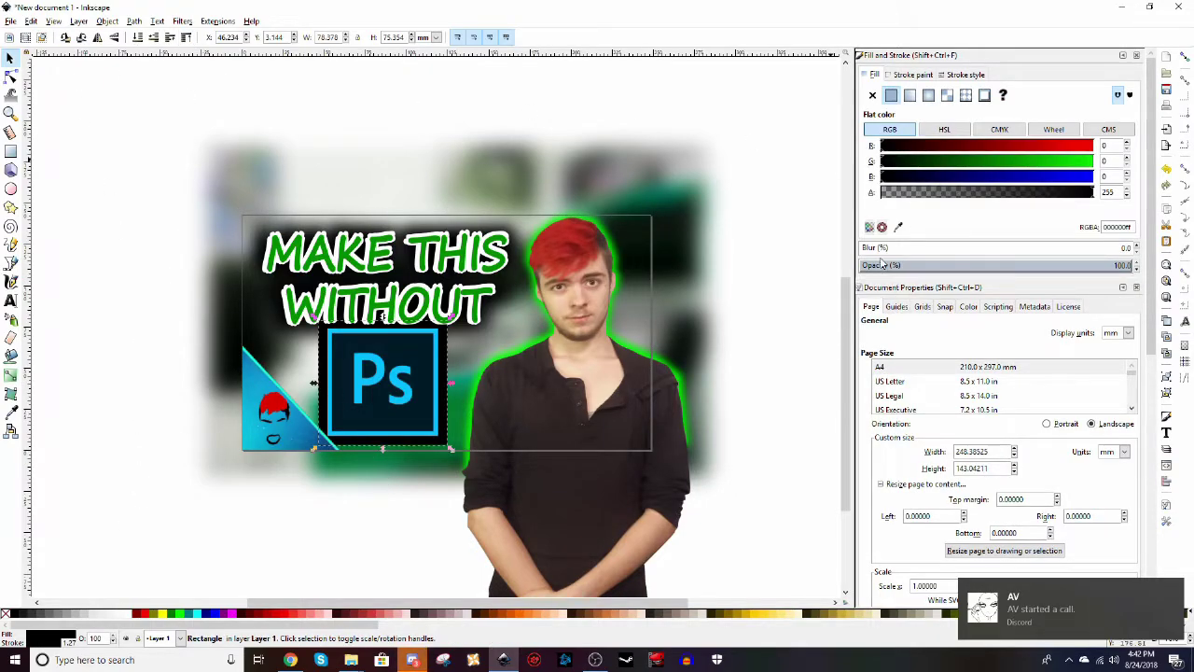
drag(866, 247, 883, 247)
click(147, 157)
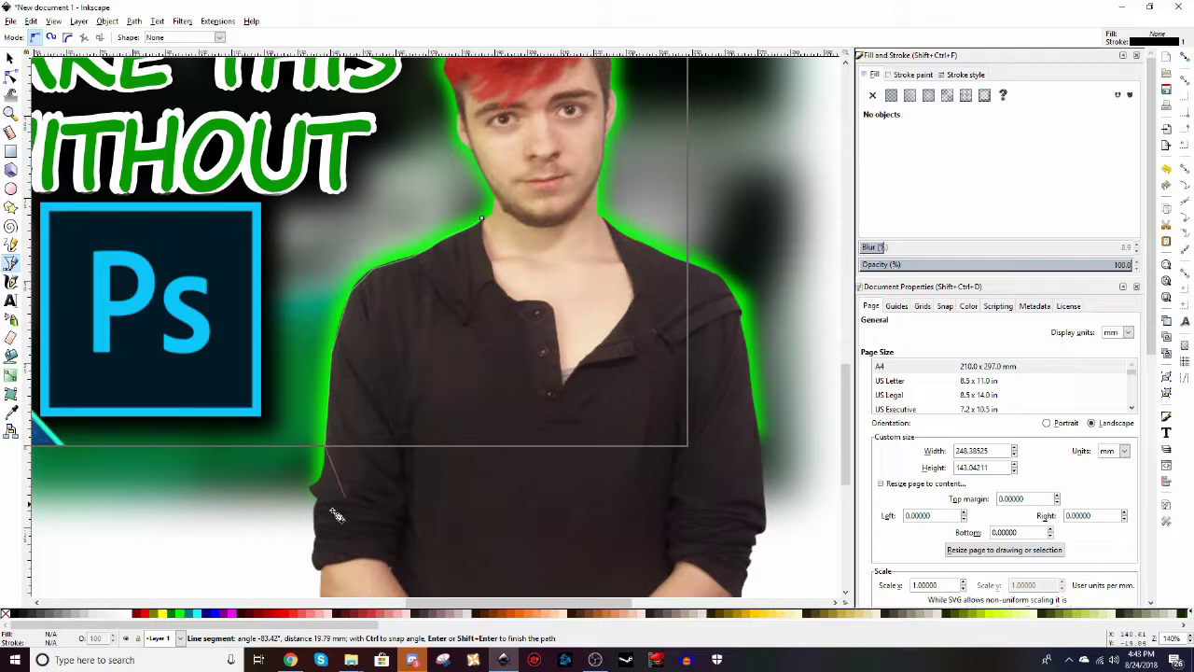
- Trace a closed black shape over the portrait's shirt, following the shoulders and the neckline's V-shaped opening
click(703, 487)
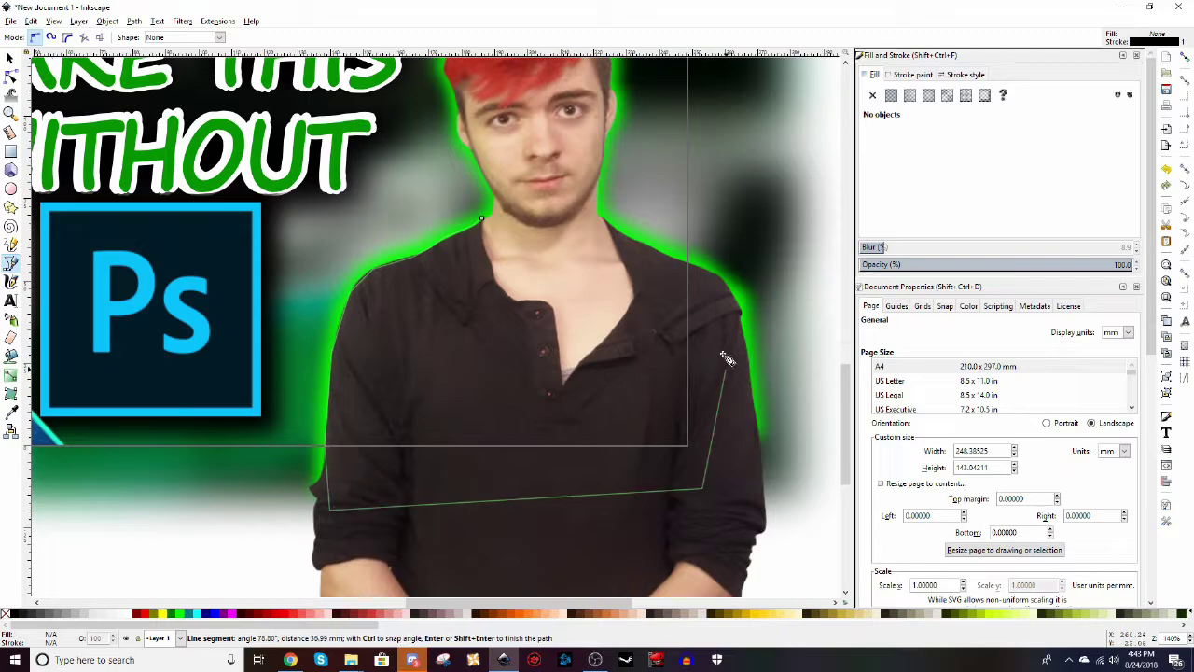
click(726, 366)
click(689, 264)
click(650, 247)
click(604, 217)
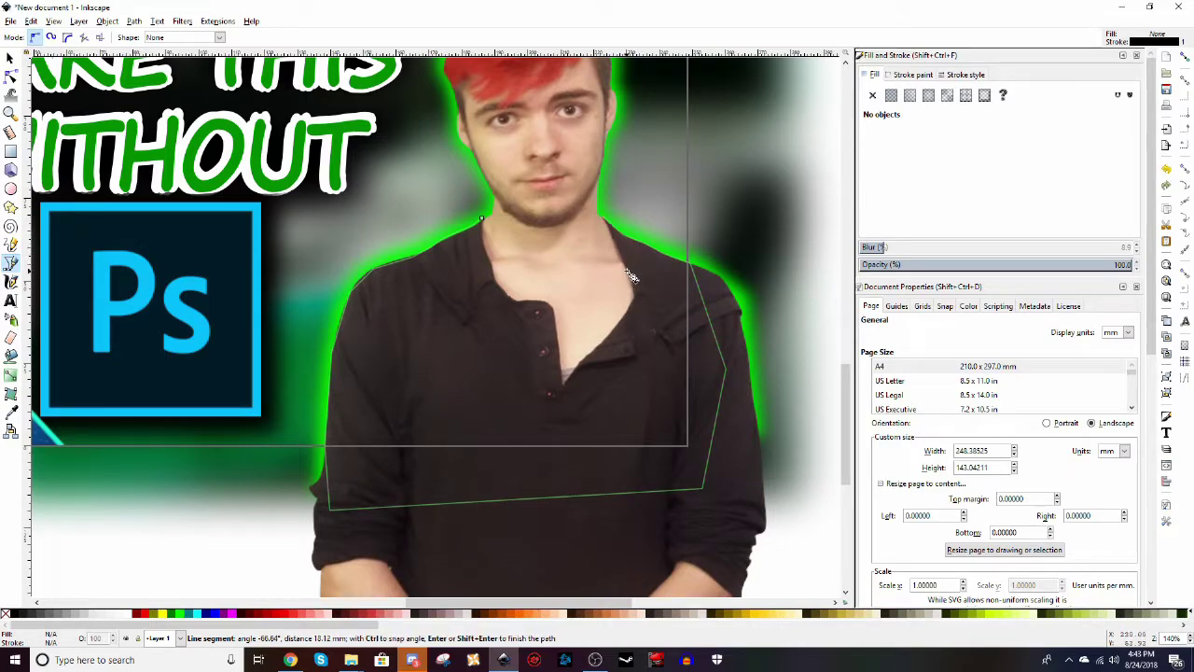
click(622, 262)
click(635, 298)
click(611, 331)
click(579, 364)
click(560, 394)
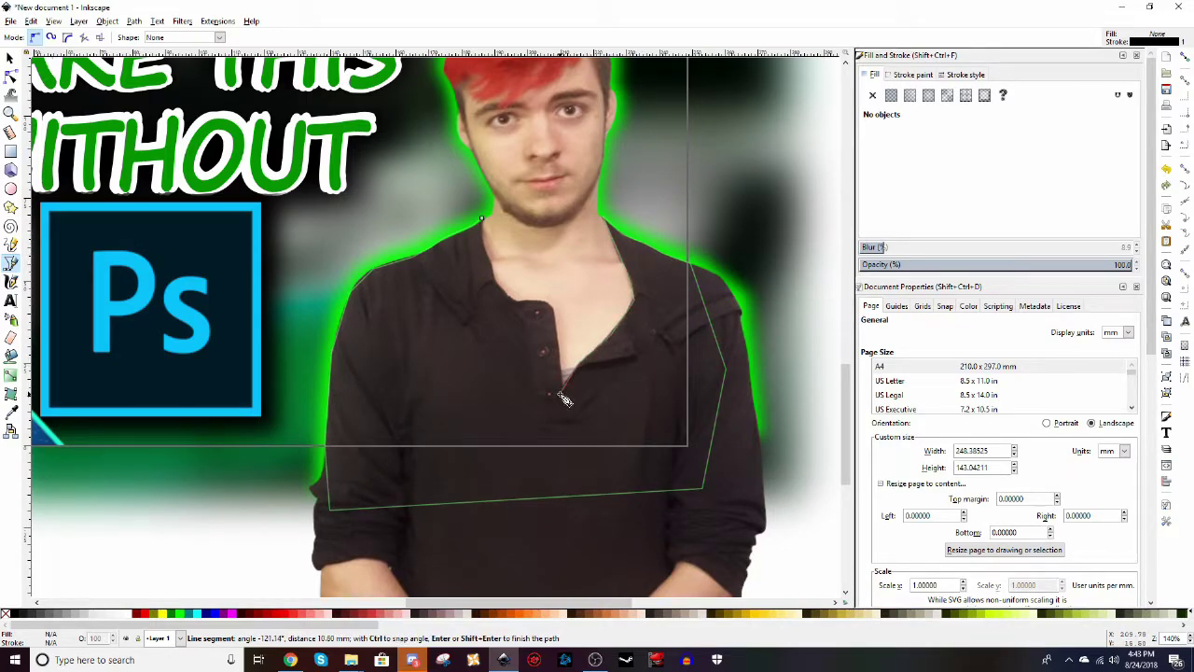
click(555, 308)
click(515, 299)
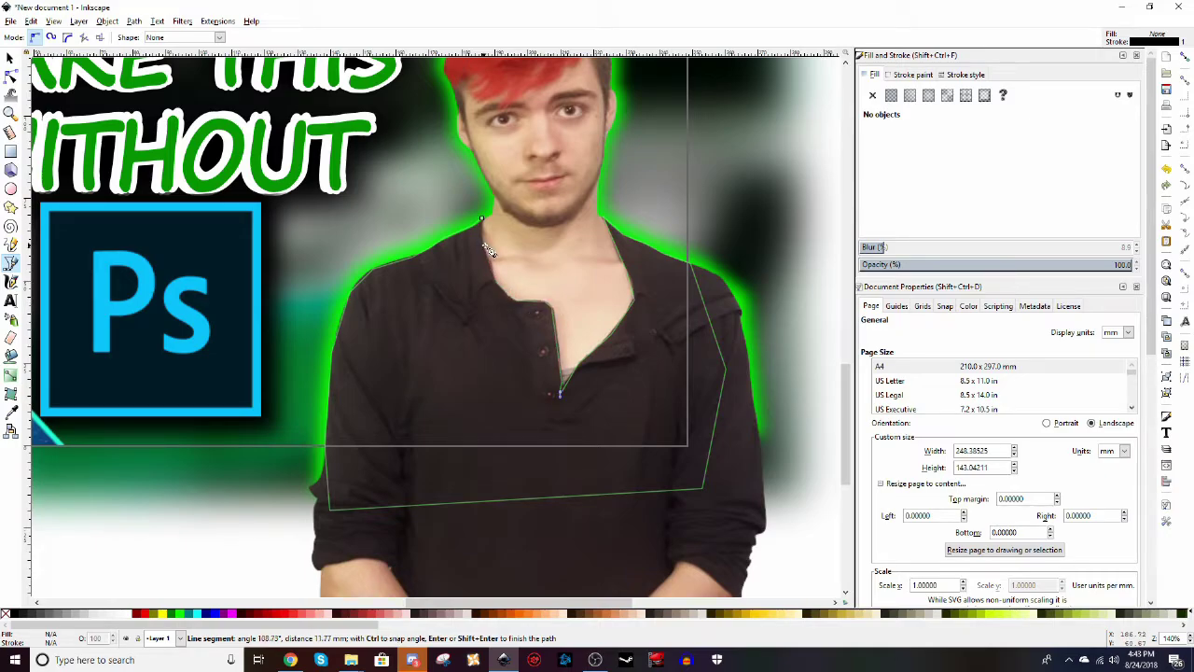
click(482, 219)
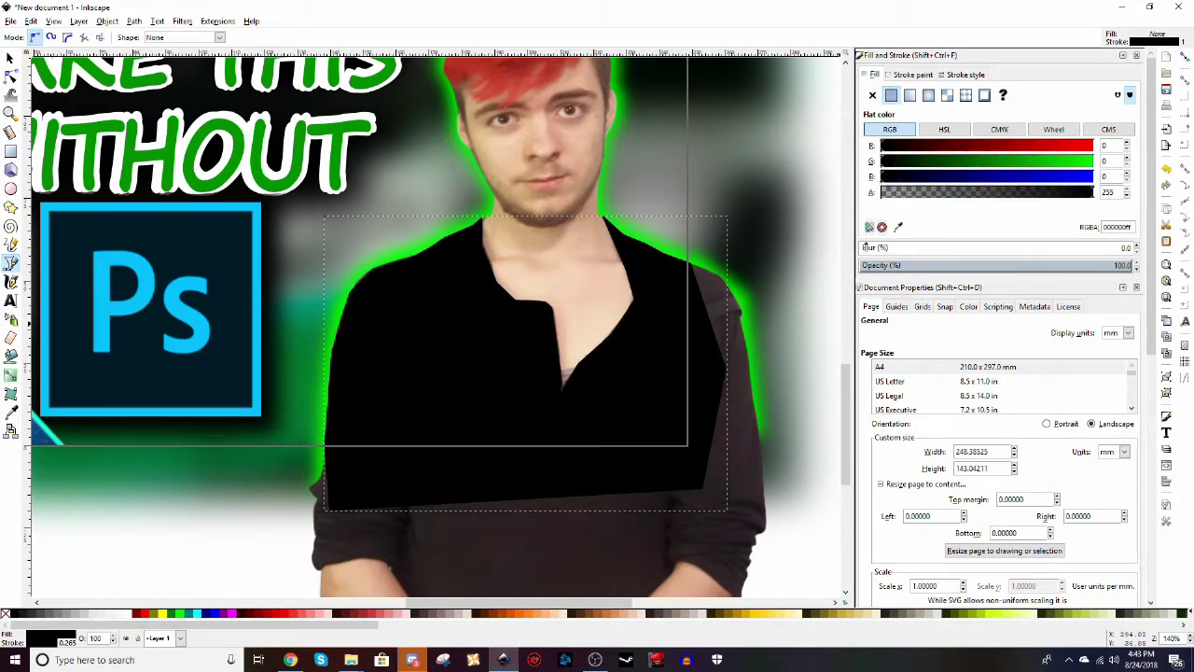
- Set the black shirt shape to about 1.1% blur and 71% opacity
click(867, 248)
click(1041, 266)
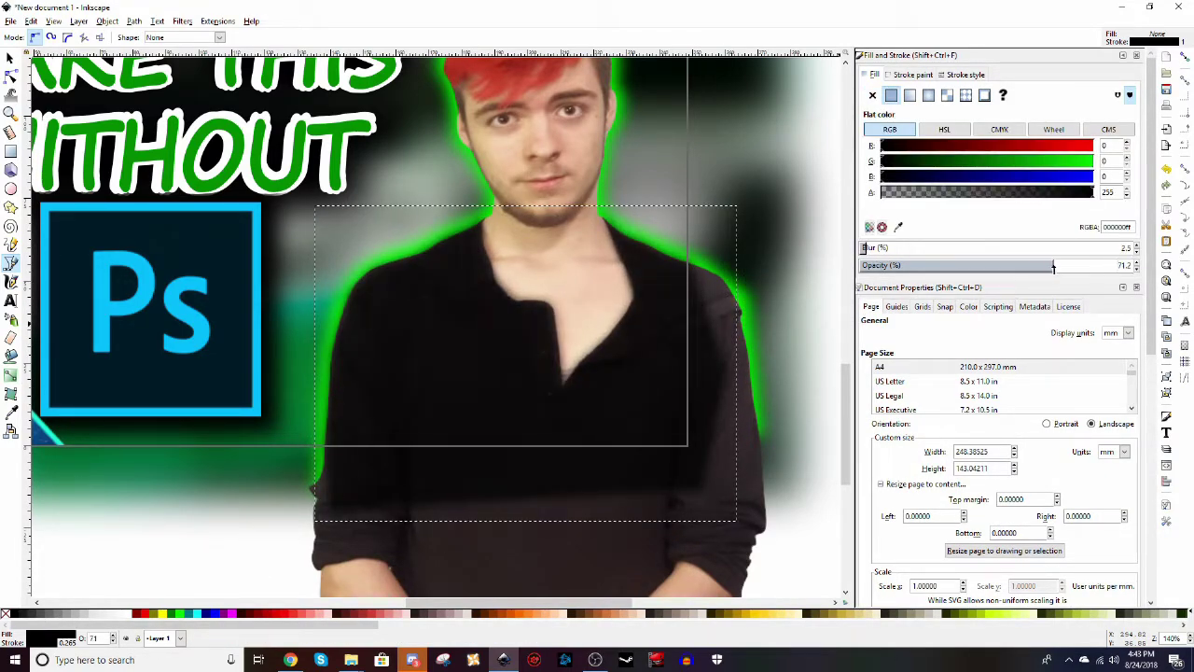
click(9, 112)
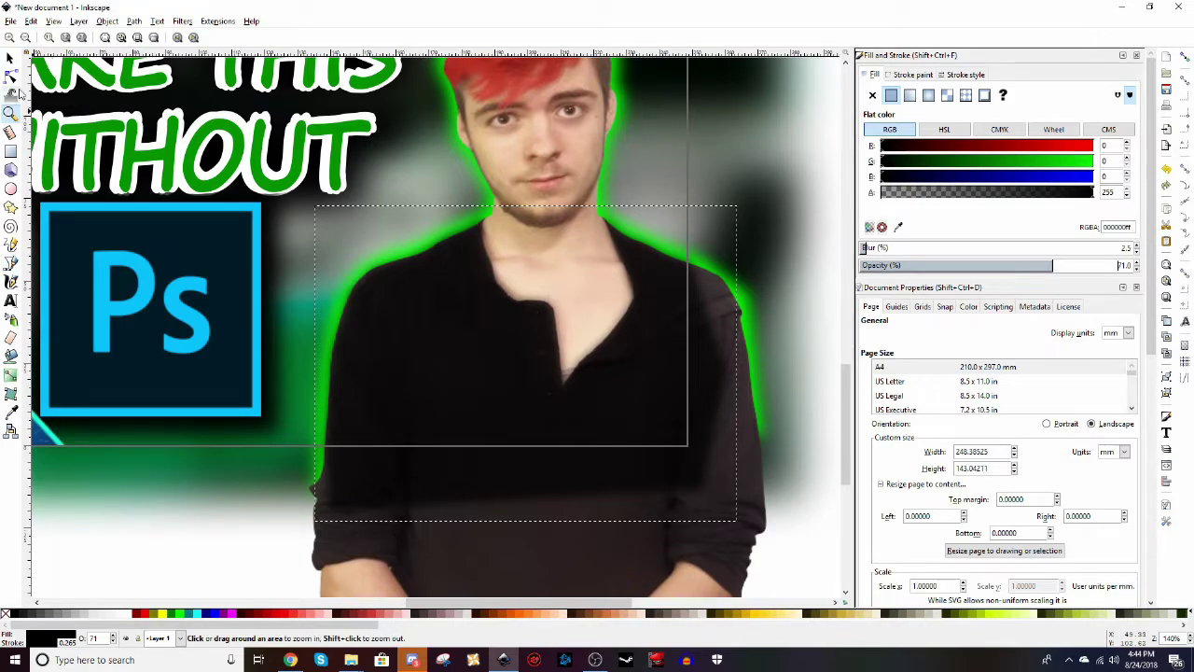
click(863, 247)
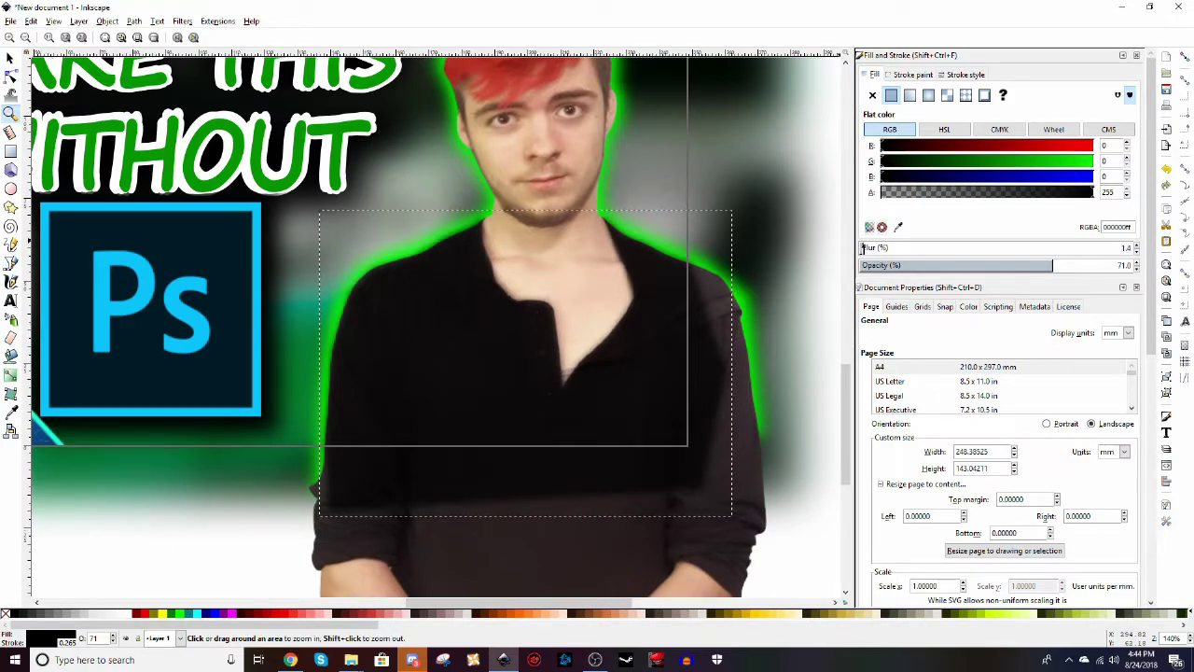
- Adjust the shirt shape's nodes along the shoulders and collar to follow the shirt's outline
click(10, 79)
drag(443, 240, 433, 253)
drag(607, 225, 604, 222)
drag(690, 264, 698, 270)
key(z)
drag(865, 249, 863, 250)
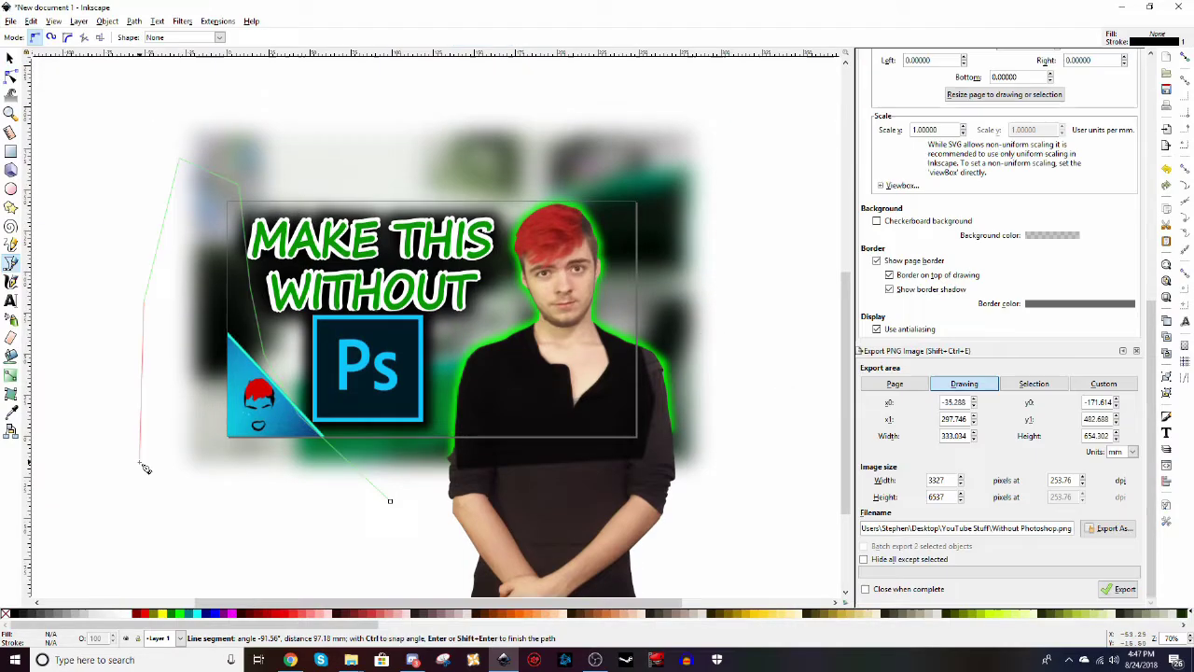
- Draw a black shape about 238 × 296 mm around the page's left and lower edges and raise it above the blurred desk background
click(329, 543)
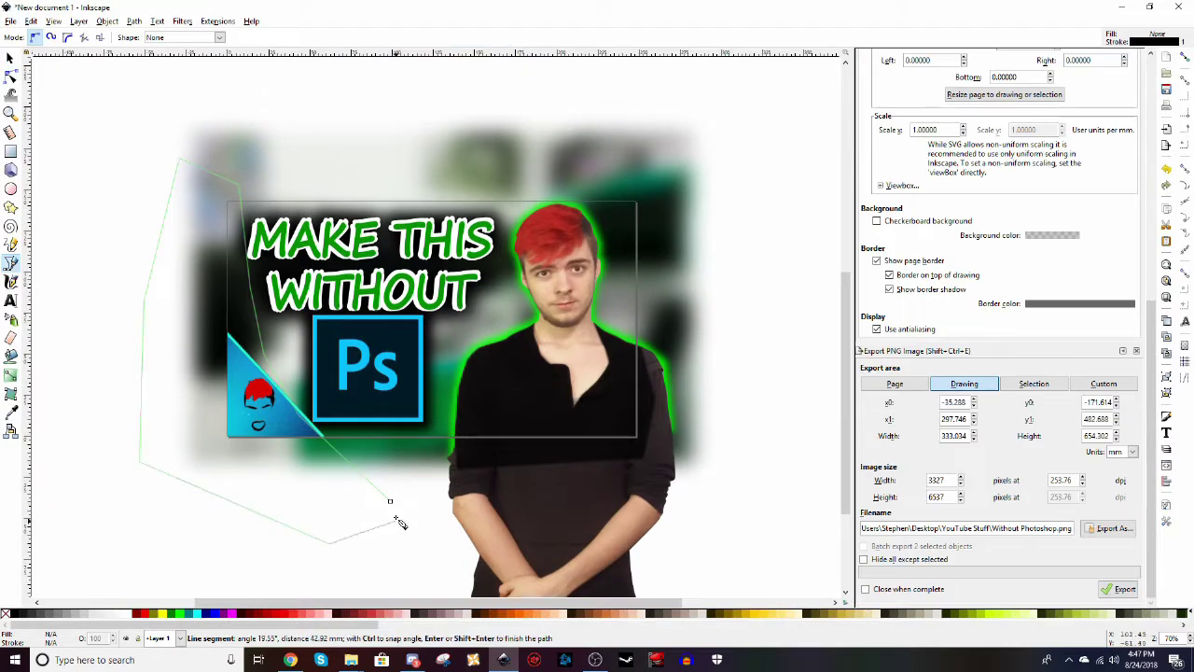
click(390, 501)
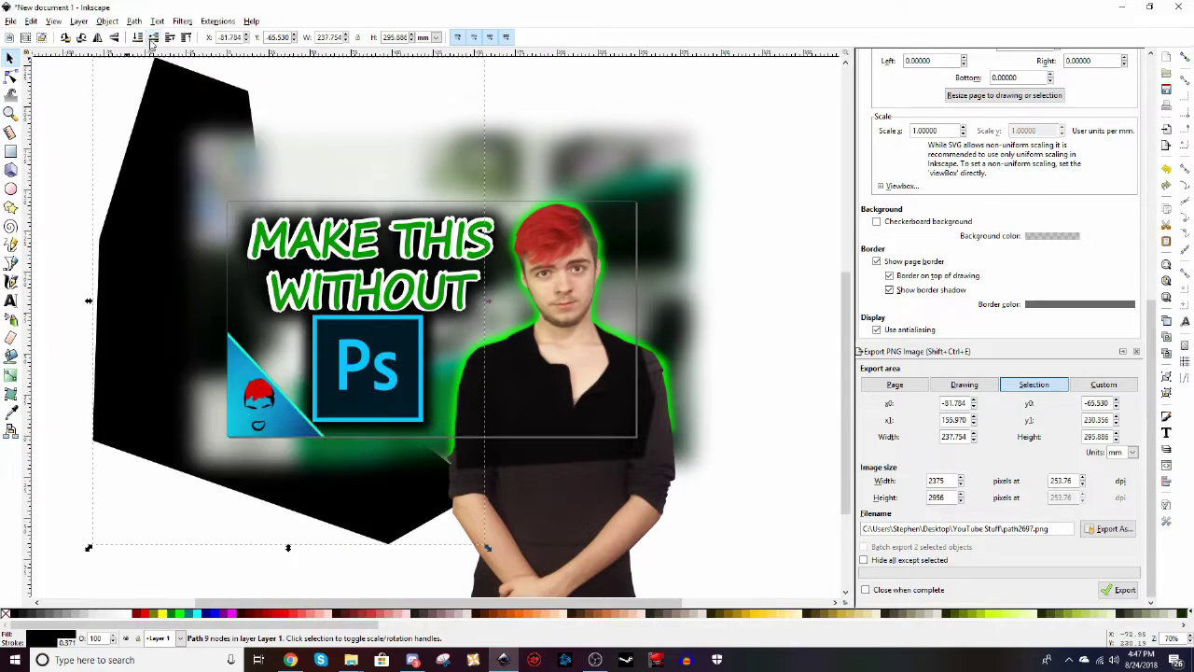
click(170, 37)
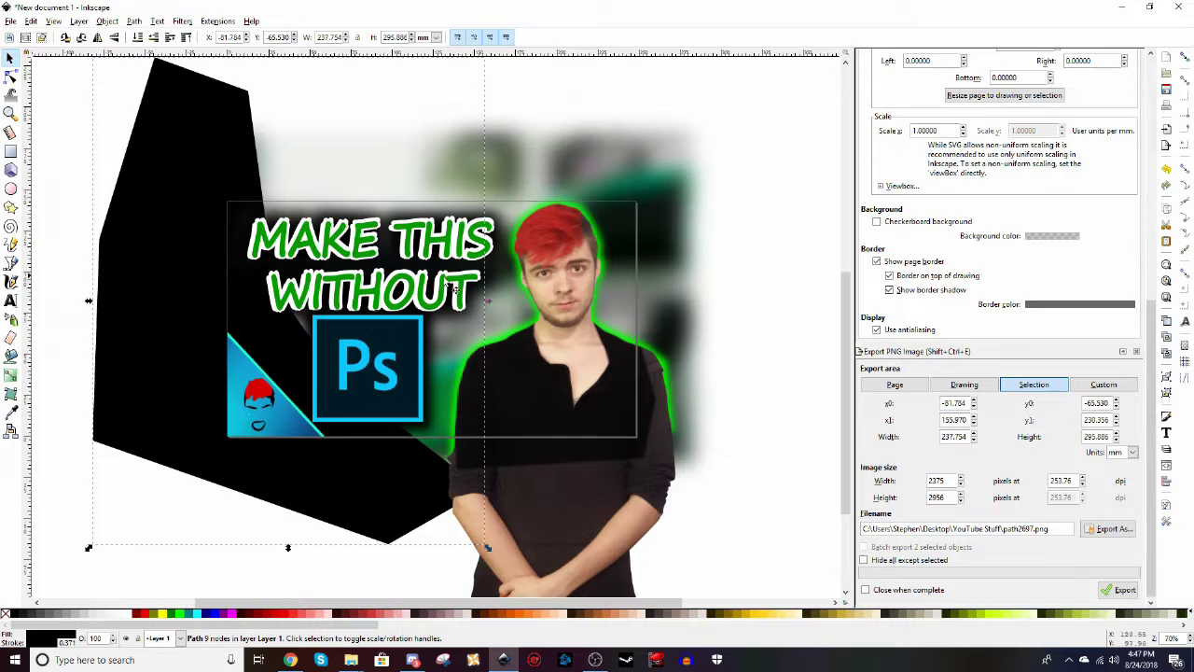
- Blur the large black edge shape by about 12.8% and extend its lower end farther right behind the portrait
key(ctrl+shift+f)
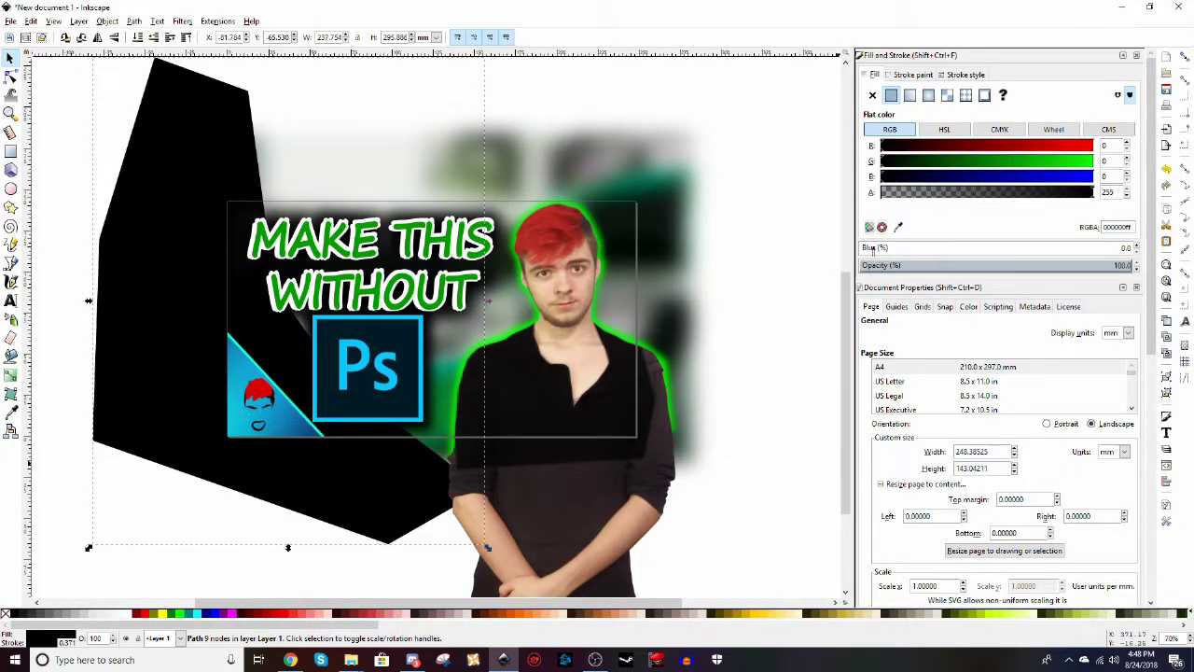
drag(868, 248, 898, 249)
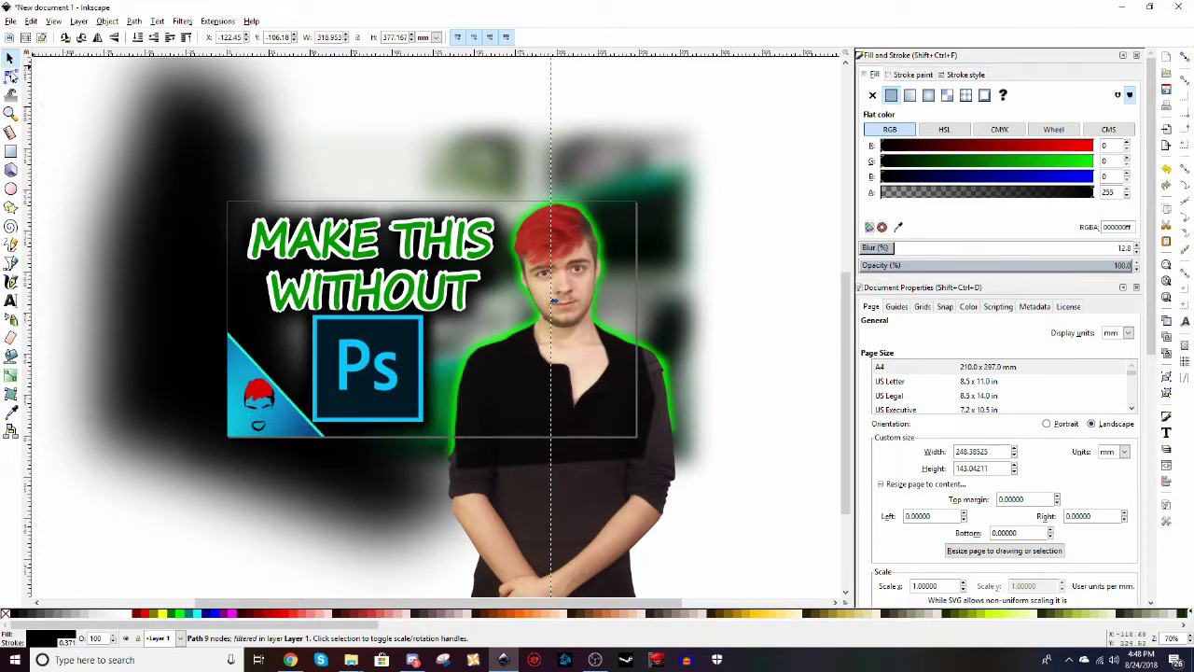
click(10, 76)
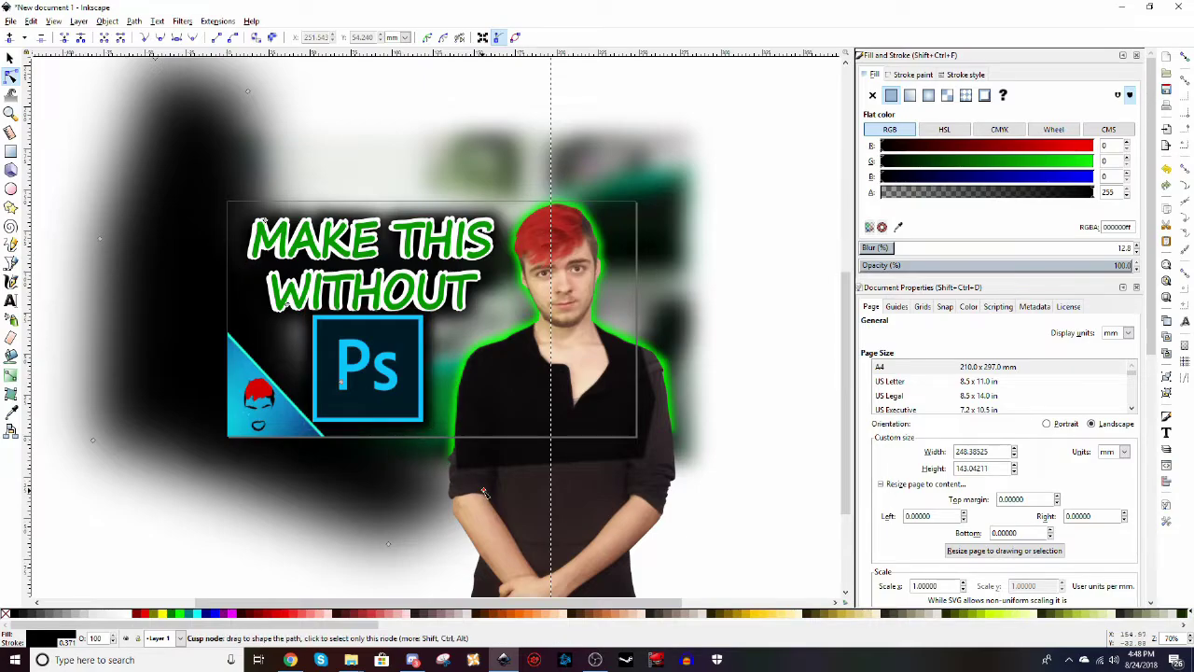
drag(501, 479, 567, 456)
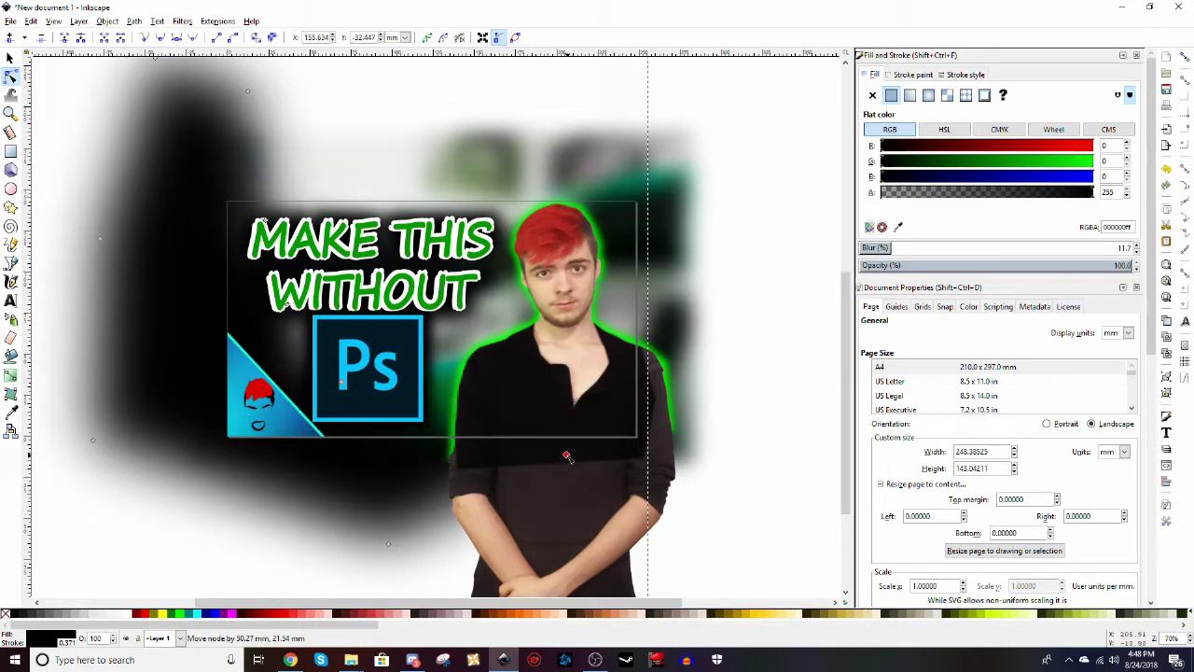
click(10, 58)
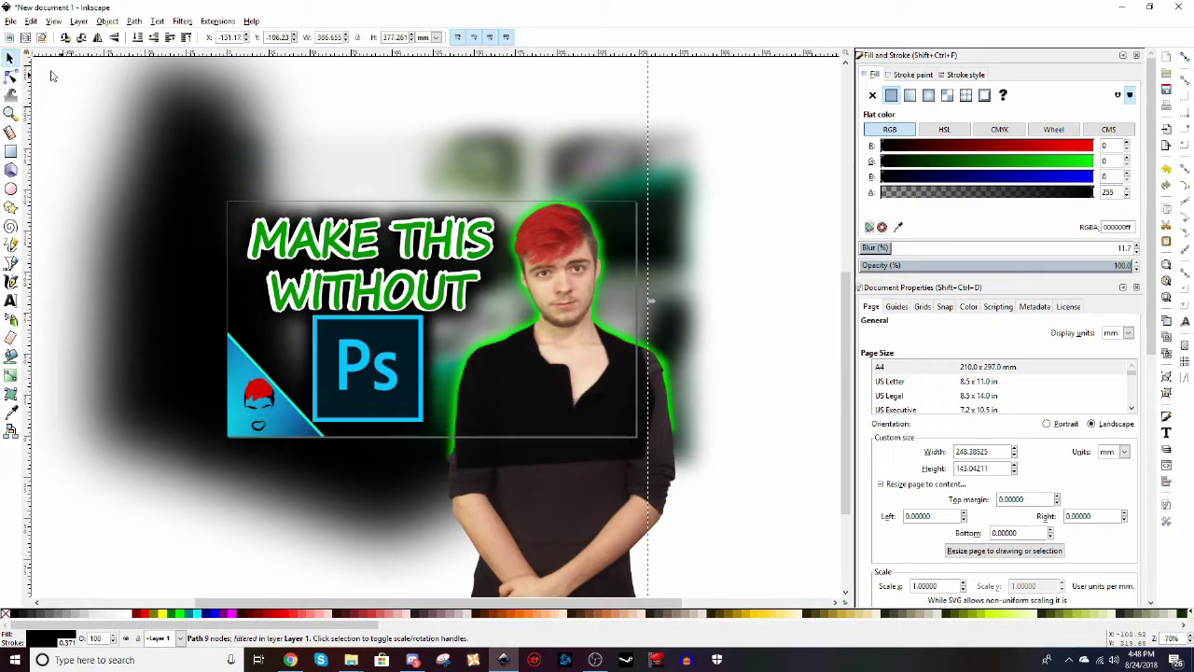
key(Escape)
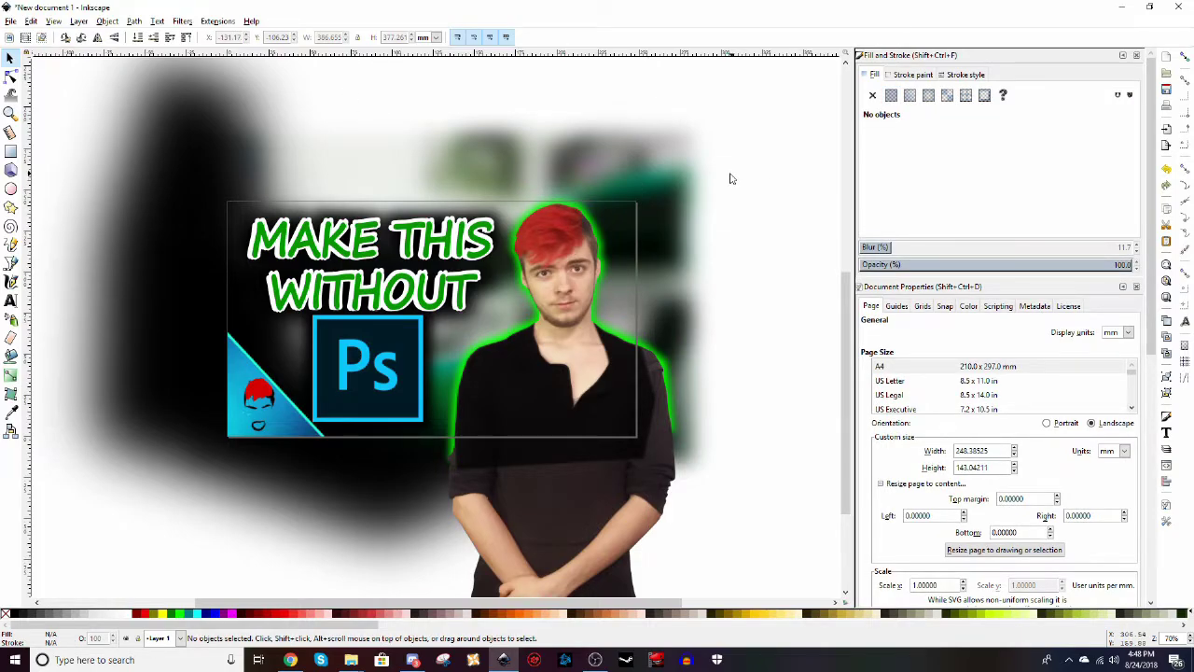